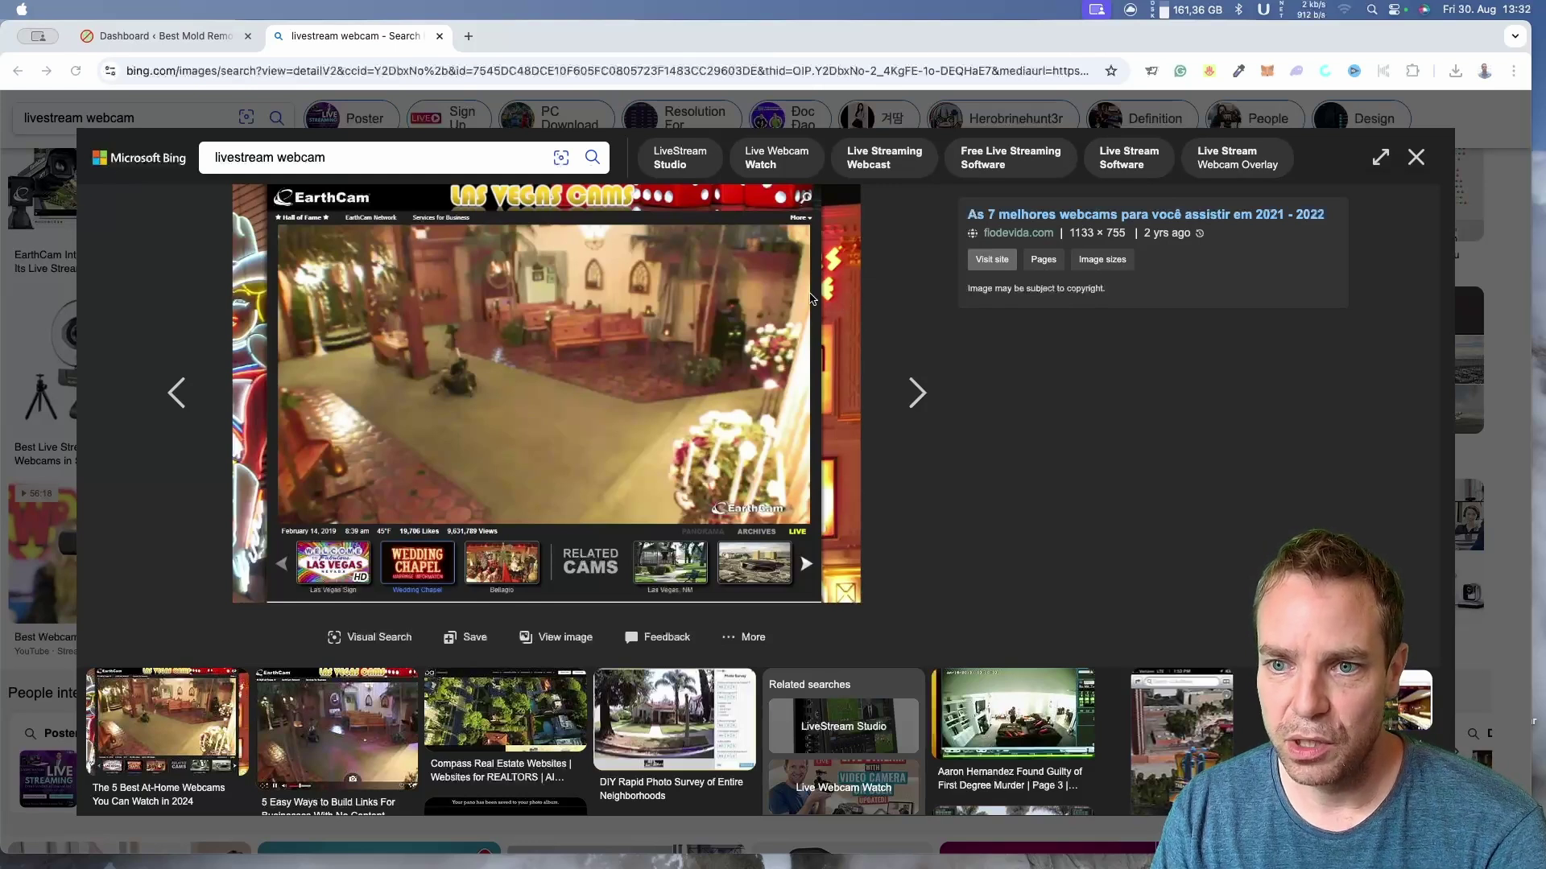
Switch from the Bing livestream webcam images to the 'Dashboard ‹ Best Mold Removal' WordPress tab
{"action": "left_click", "coordinate": [149, 44]}
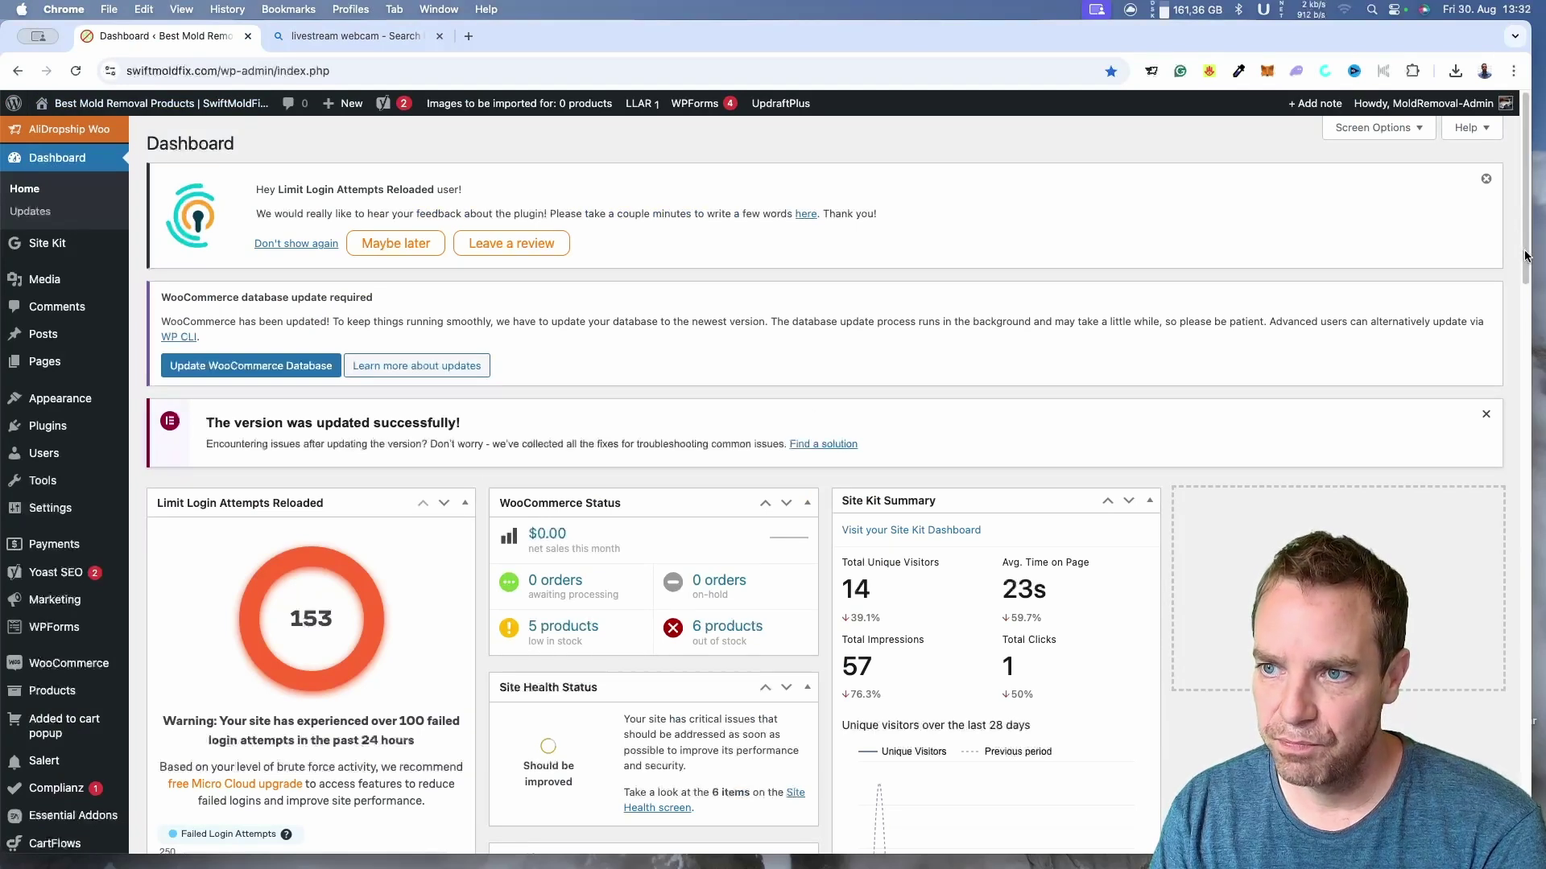
{"action": "mouse_move", "coordinate": [1523, 250]}
{"action": "left_mouse_down"}
{"action": "mouse_move", "coordinate": [1526, 290]}
{"action": "mouse_move", "coordinate": [1527, 258]}
{"action": "left_mouse_up"}
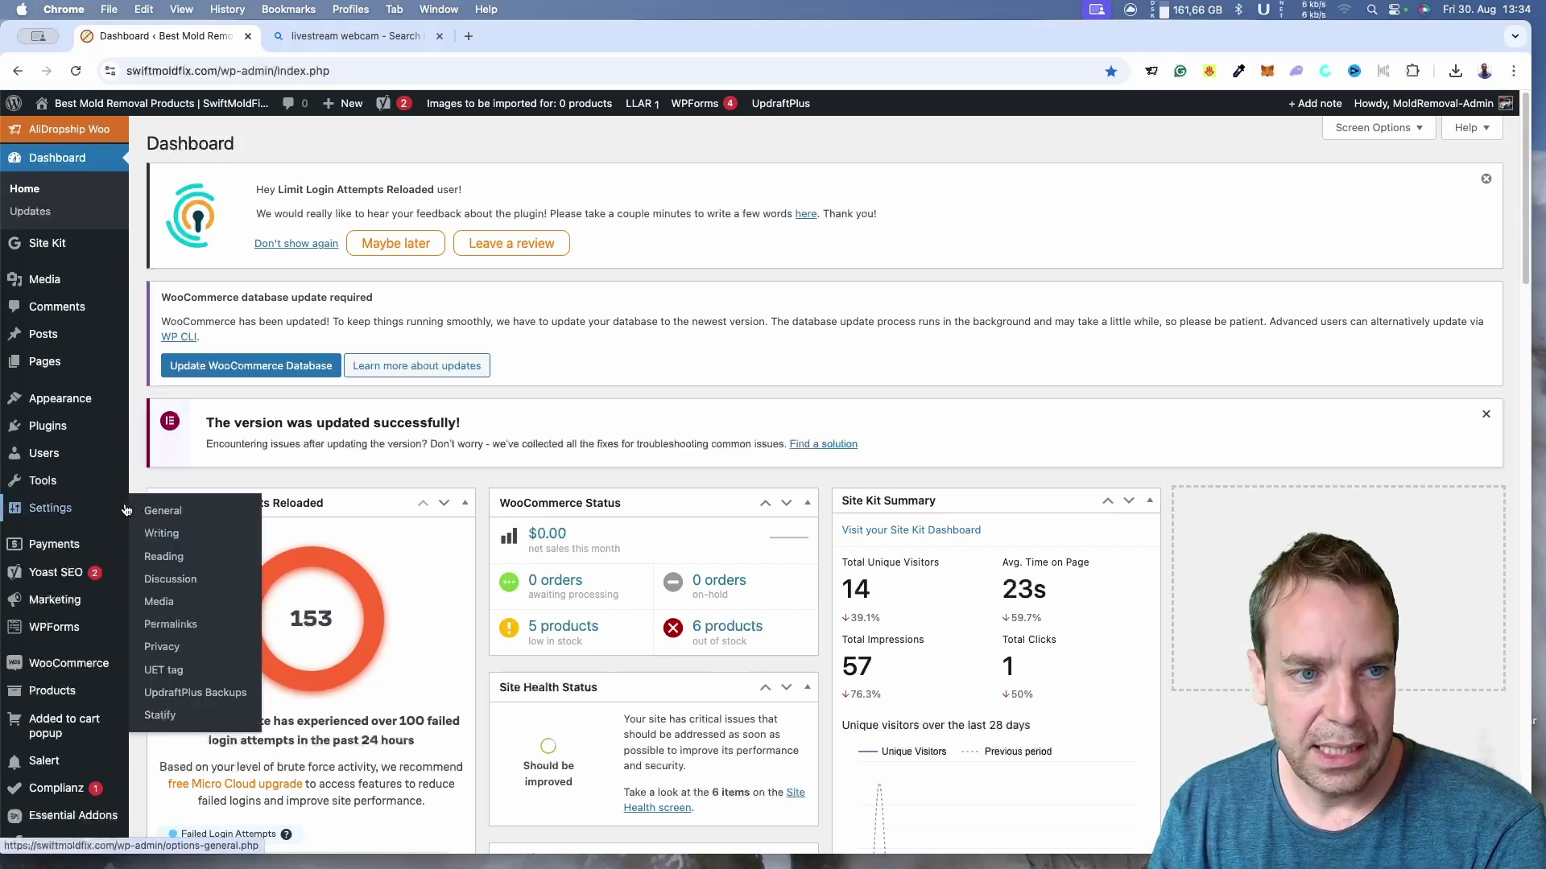
Search the Add Plugins directory for 'wpstream' to find the WpStream live streaming plugin
{"action": "mouse_move", "coordinate": [65, 433]}
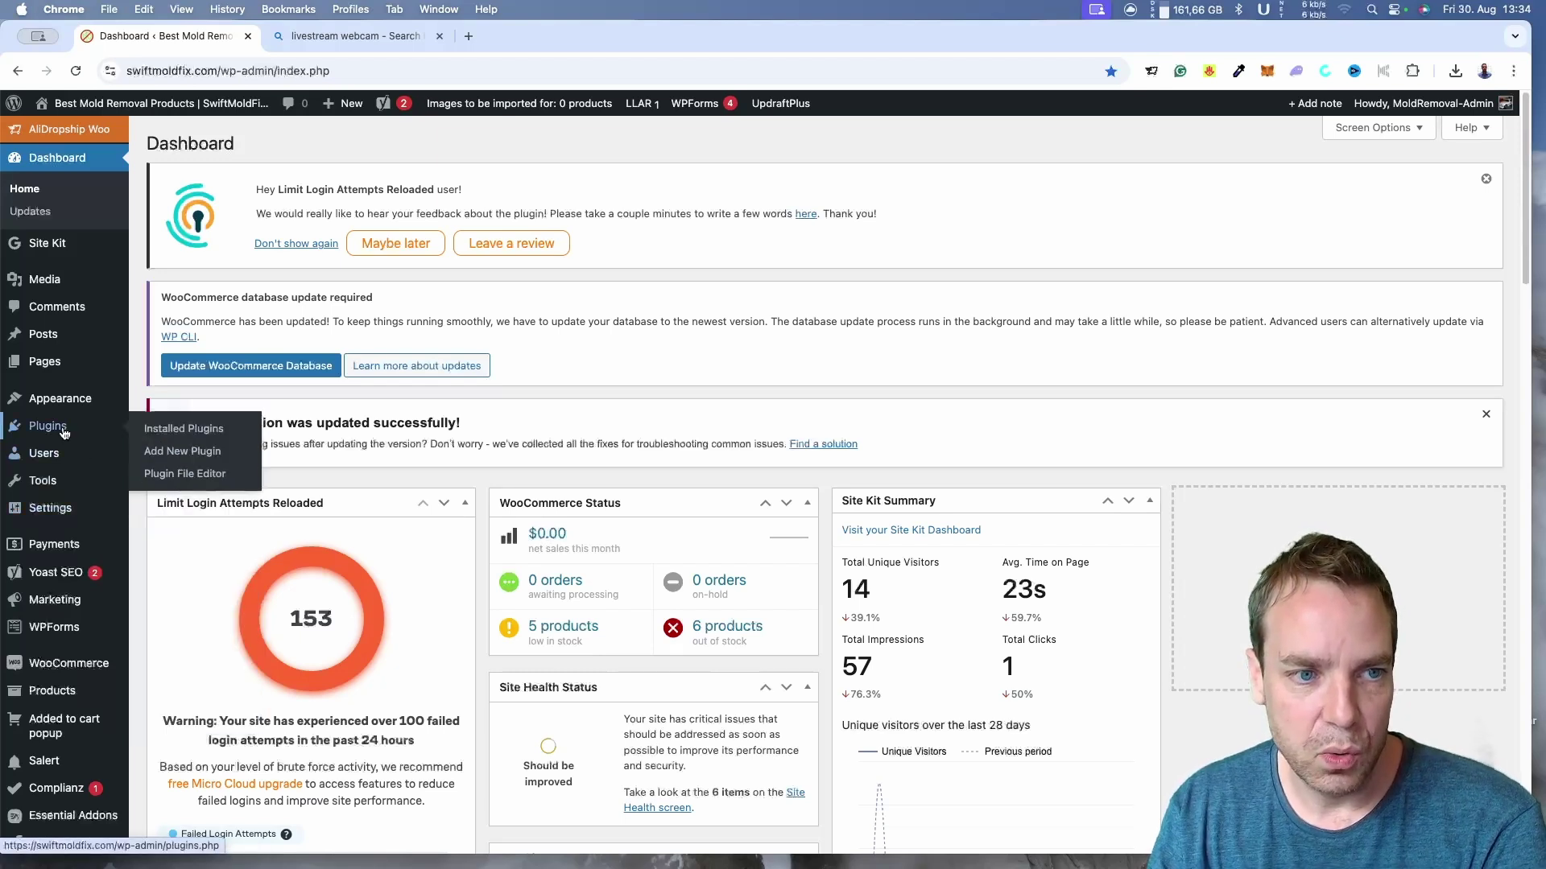
{"action": "left_click", "coordinate": [168, 458]}
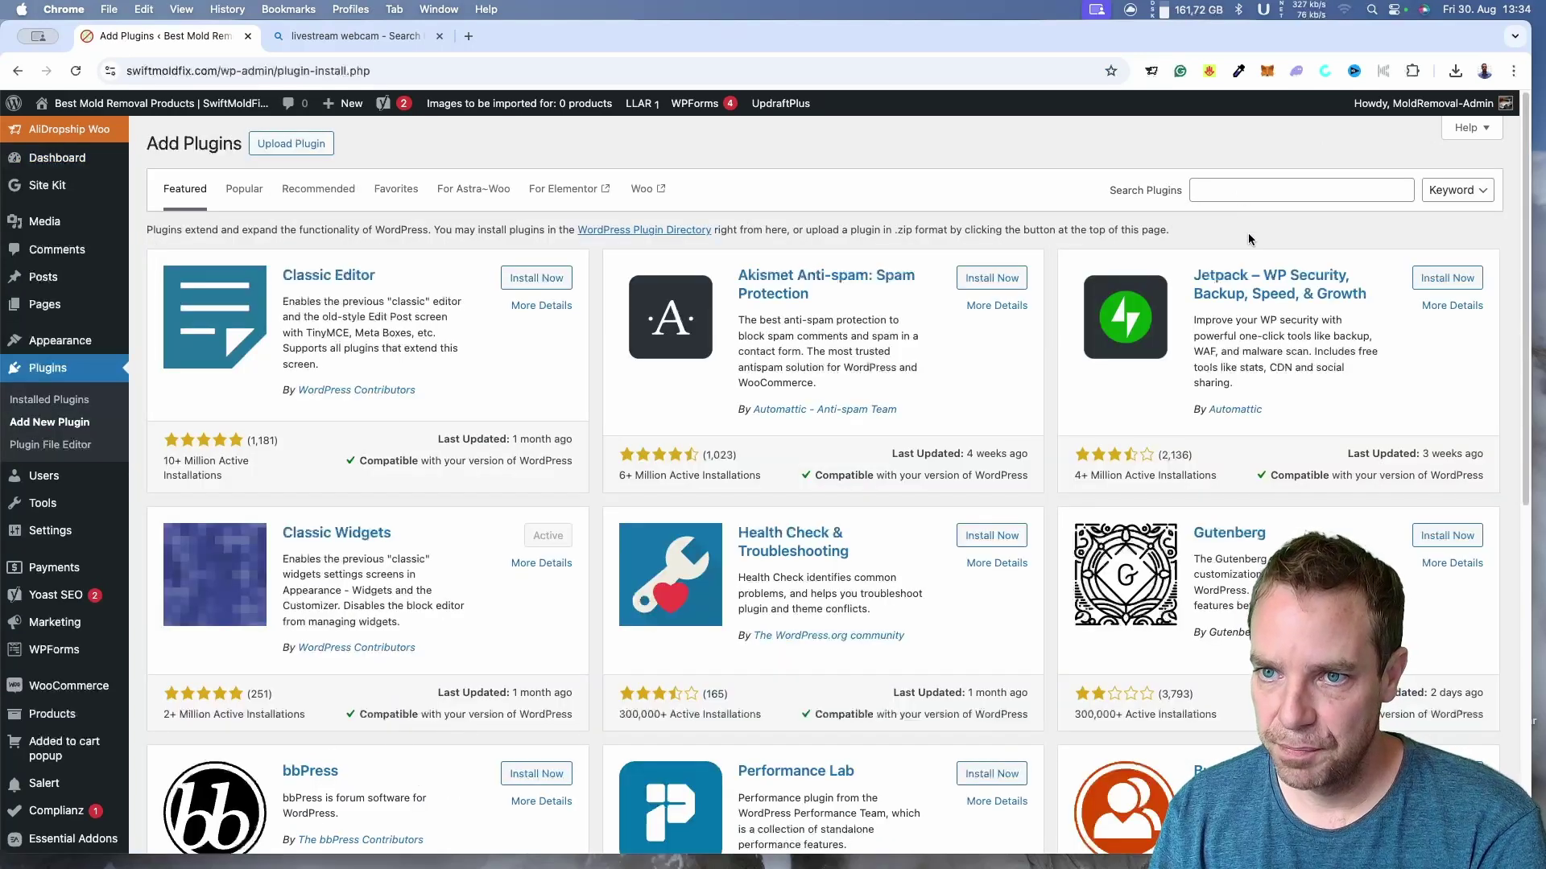
{"action": "left_click", "coordinate": [1219, 194]}
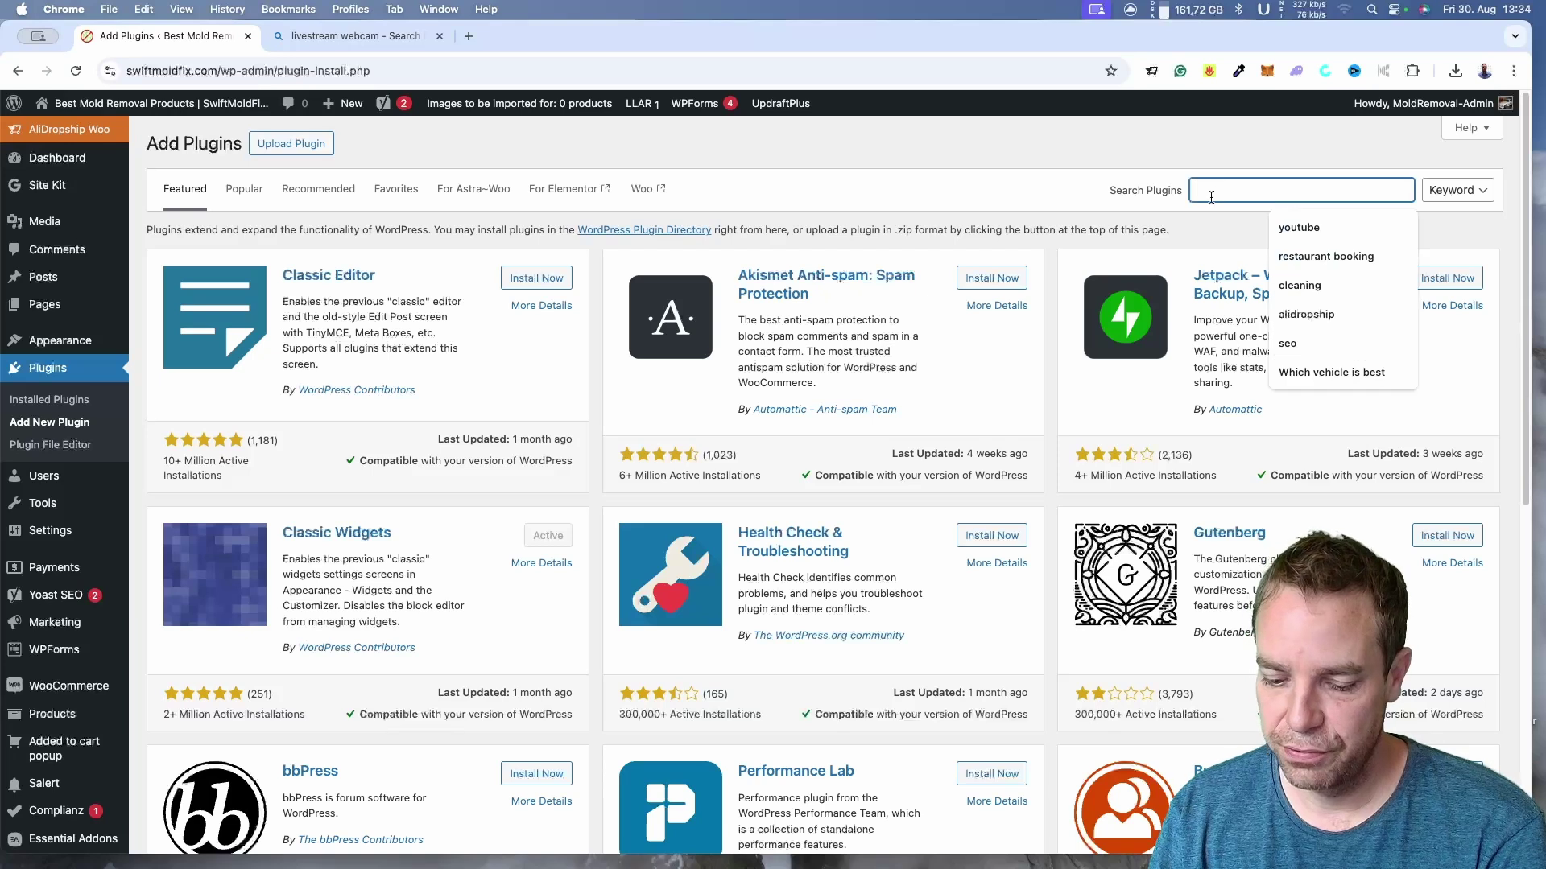
{"action": "type", "text": "wpstream"}
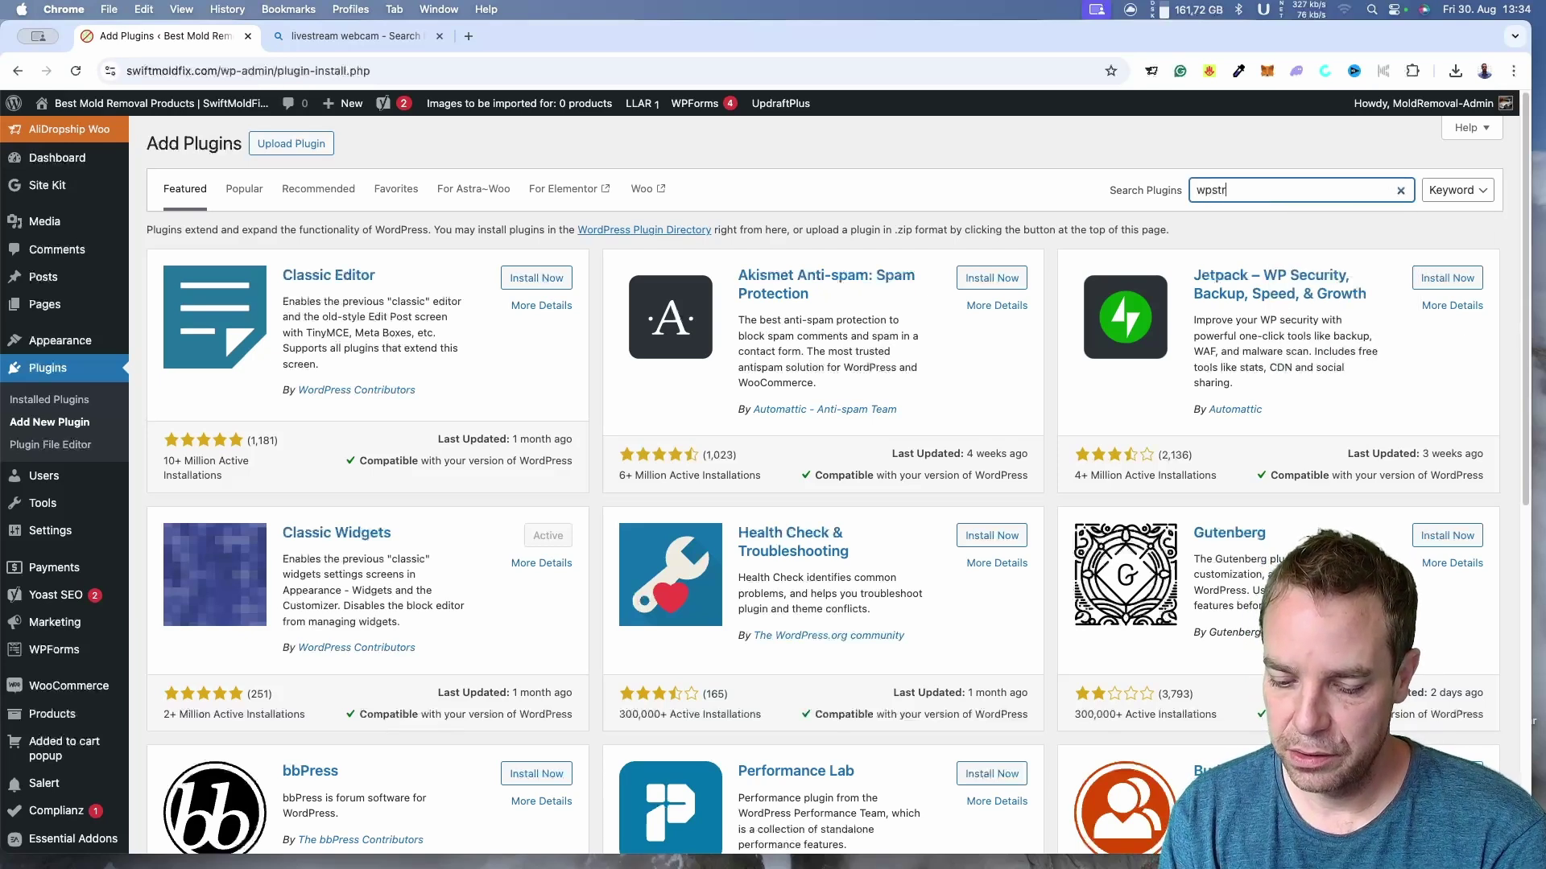
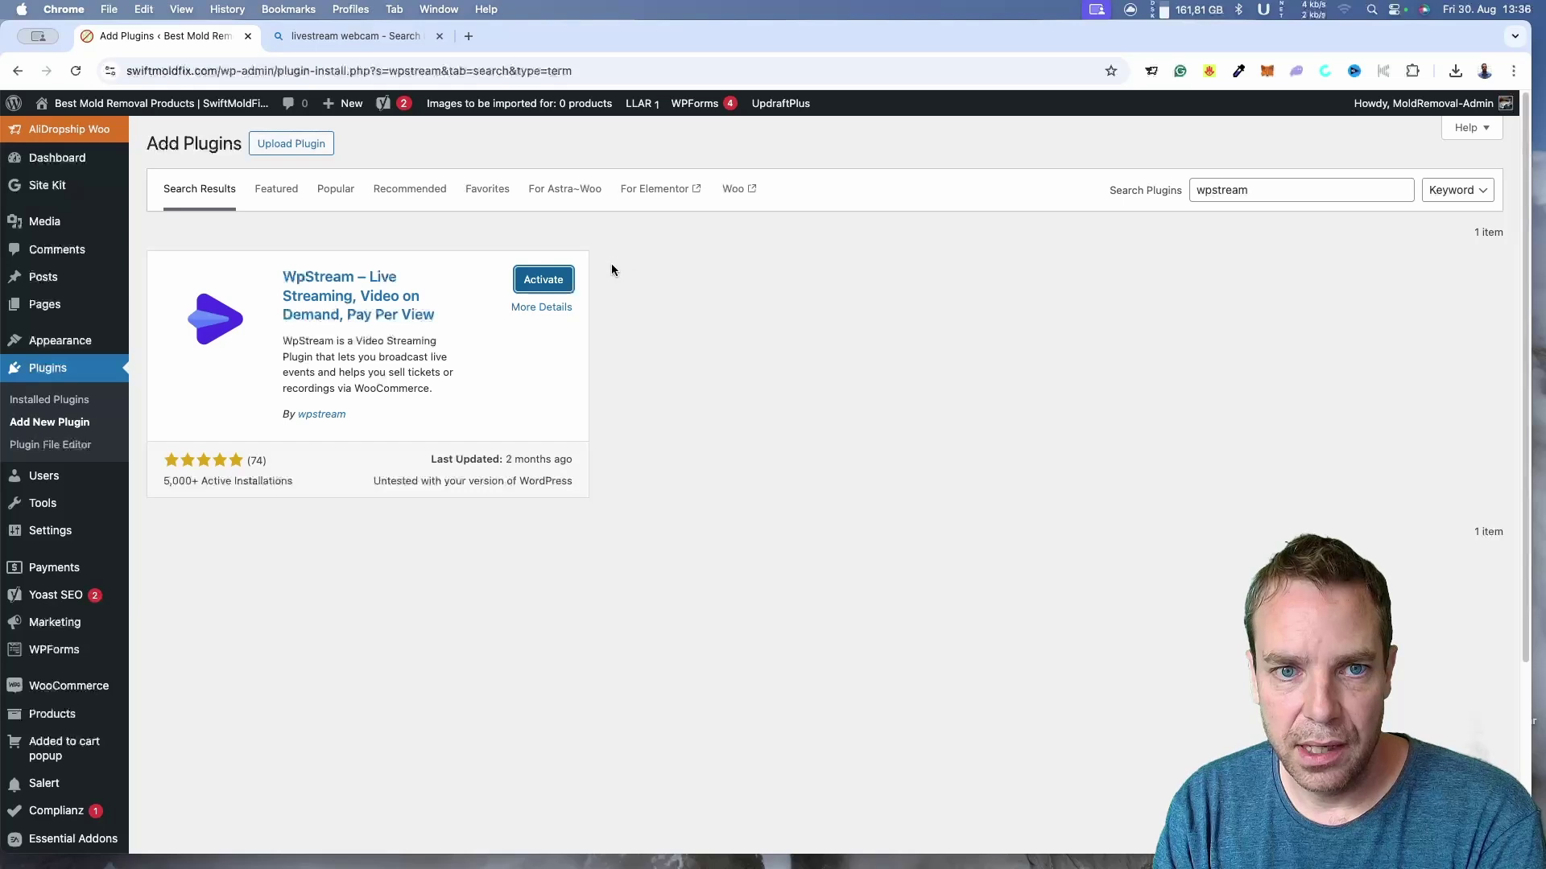
Activate the WpStream plugin to bring up its Quick Start account dialog
{"action": "left_click", "coordinate": [555, 283]}
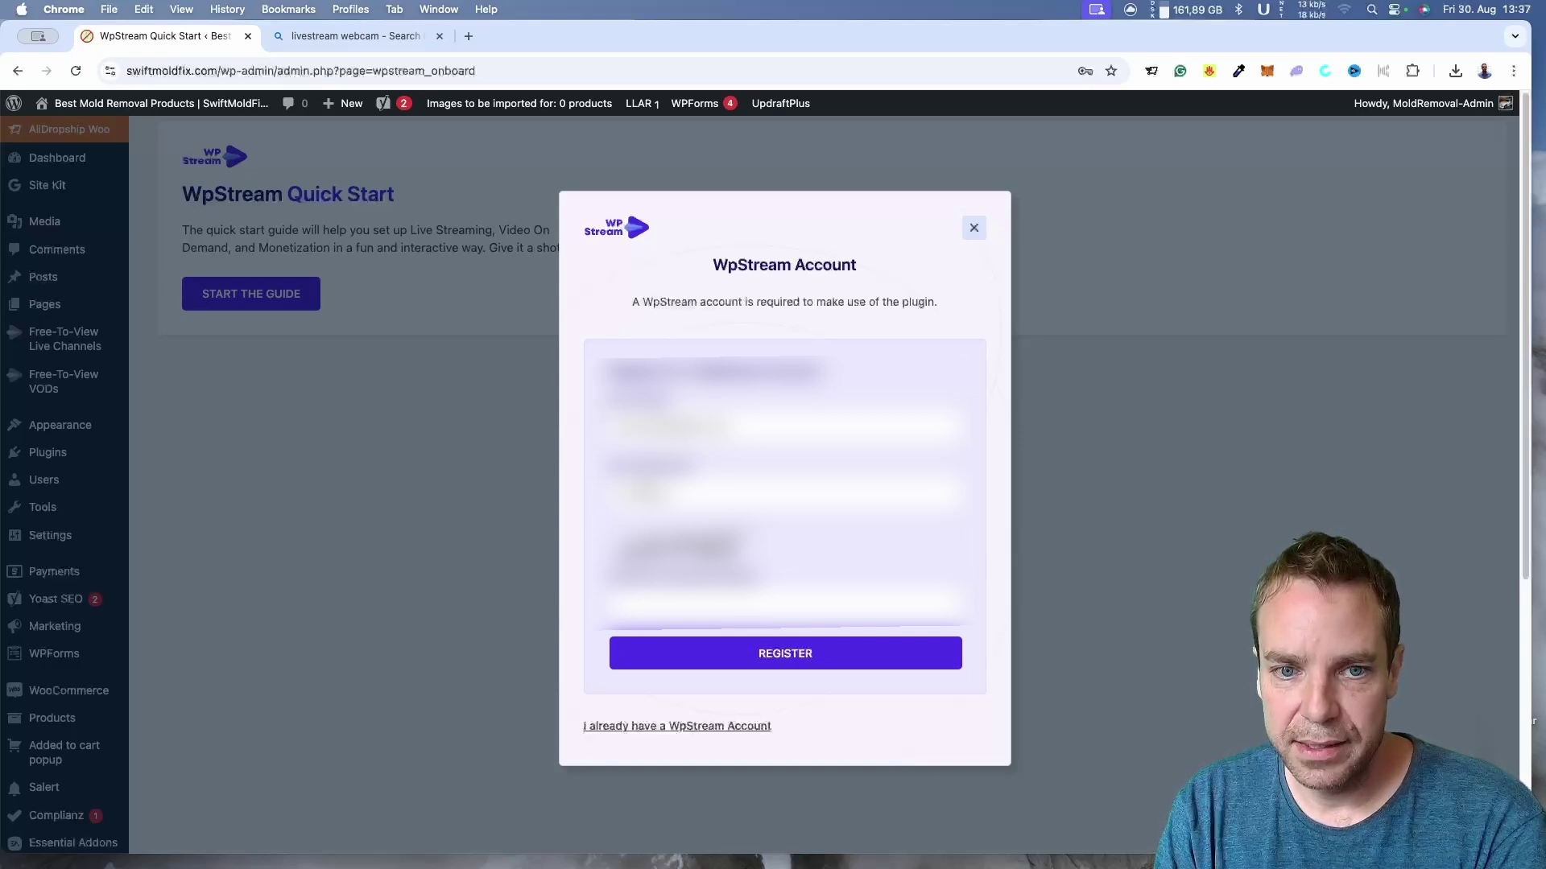
Clear the second registration field and submit the WpStream account registration
{"action": "double_click", "coordinate": [640, 491]}
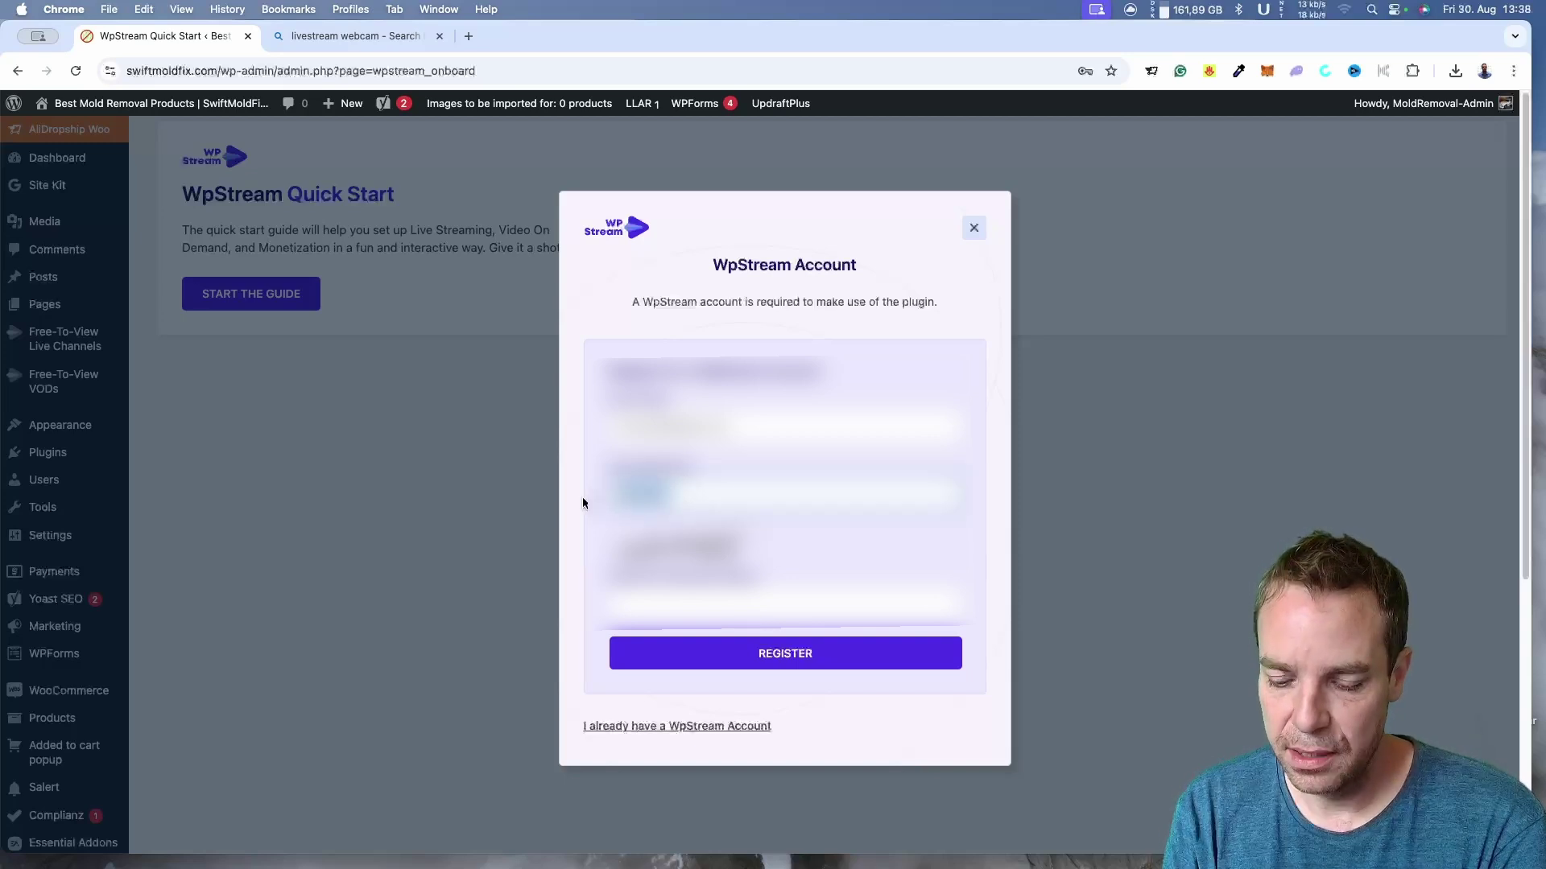
{"action": "key", "text": "BackSpace"}
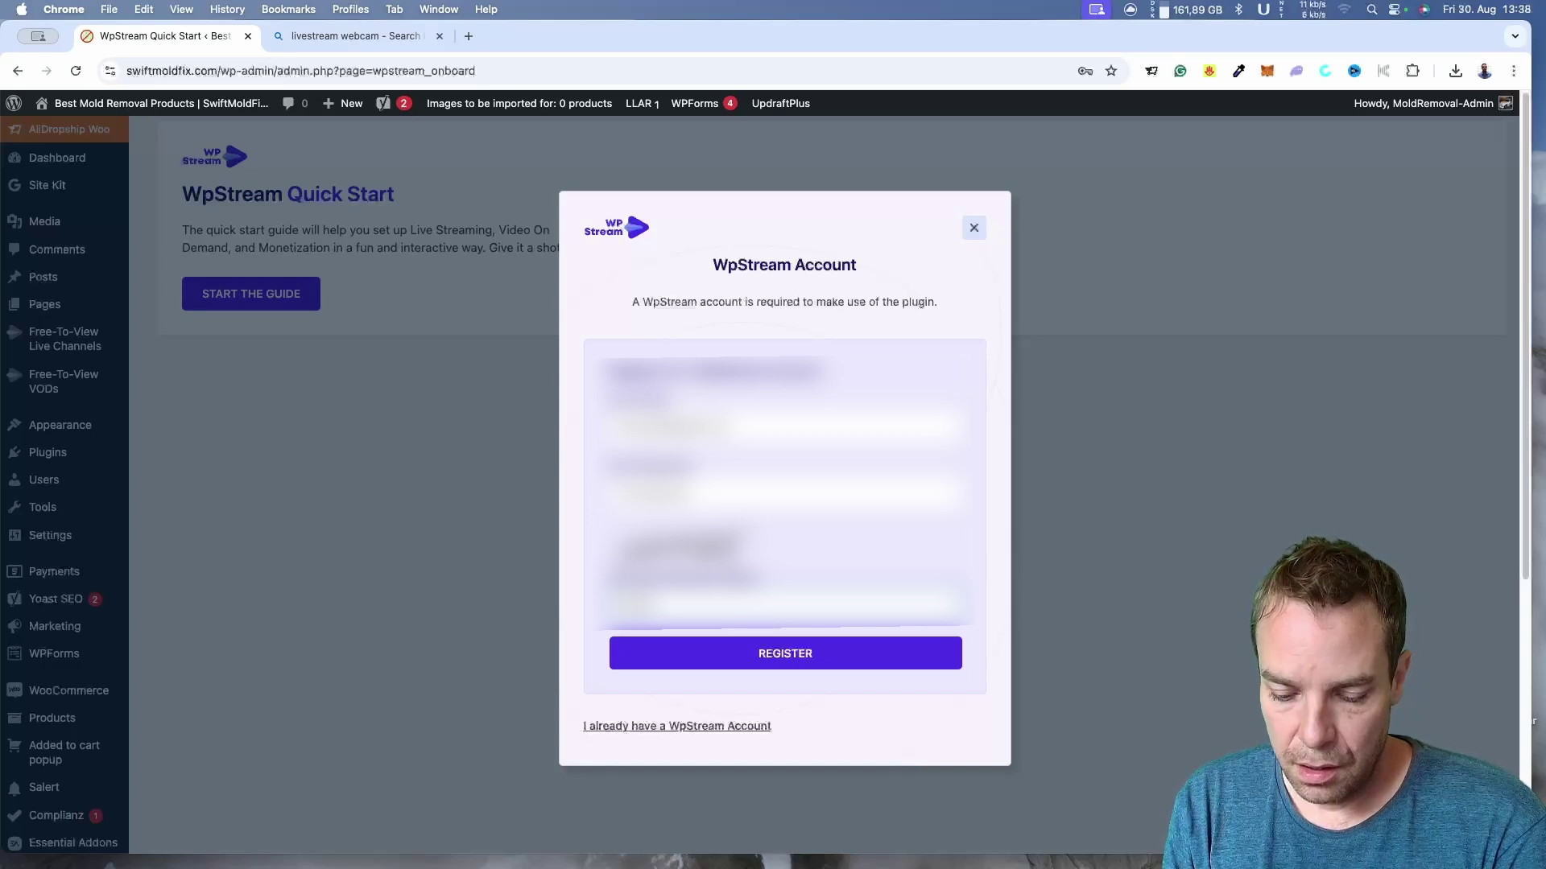
{"action": "left_click", "coordinate": [830, 654]}
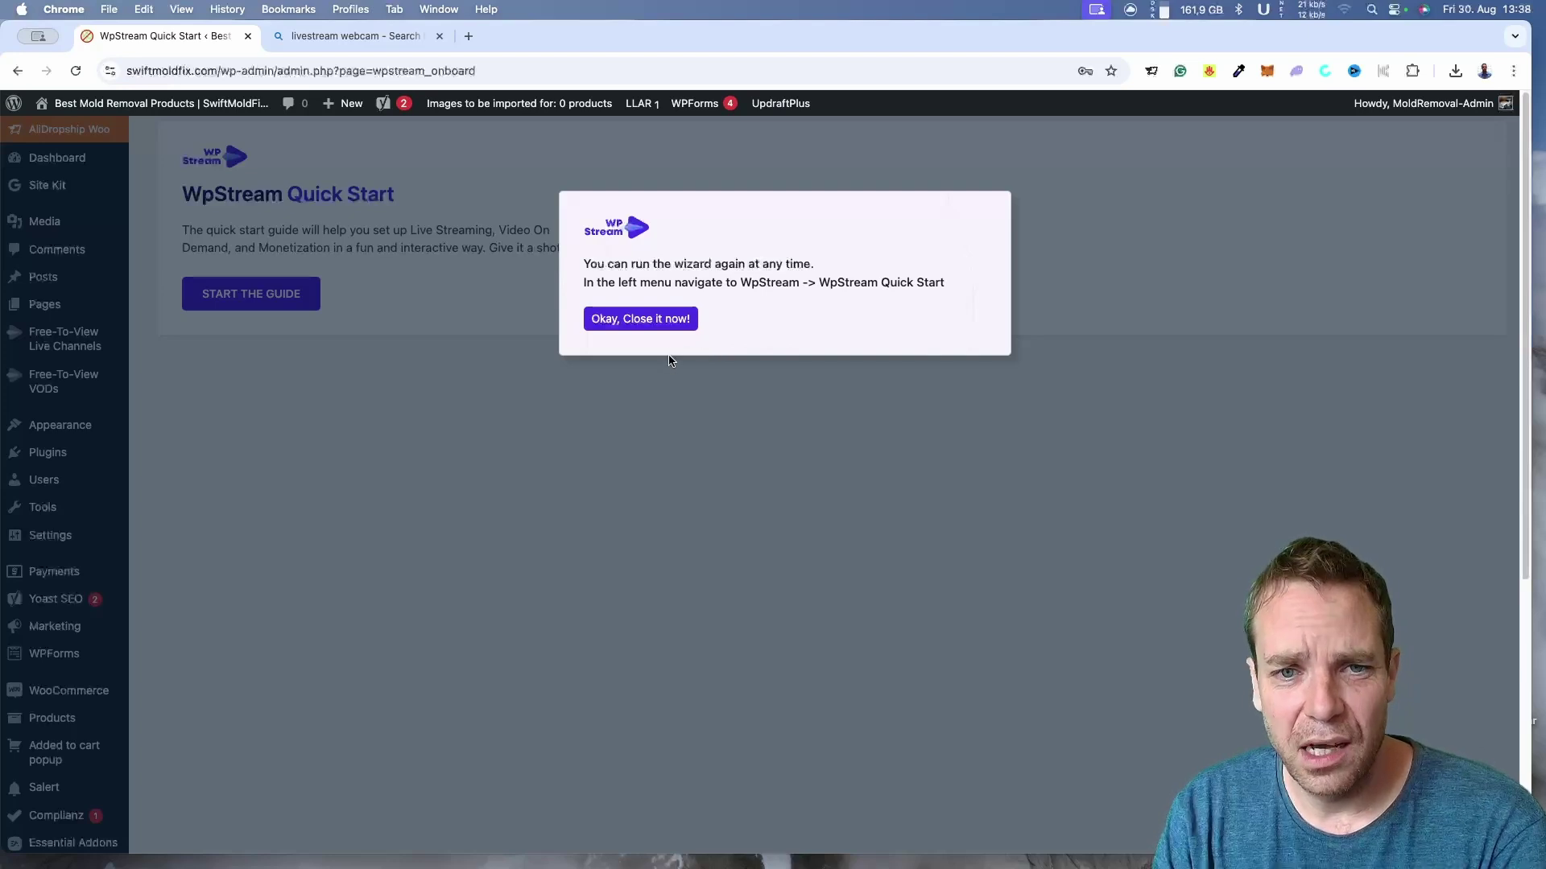
Dismiss the wizard reminder with 'Okay, Close it now!'
{"action": "left_click", "coordinate": [645, 329]}
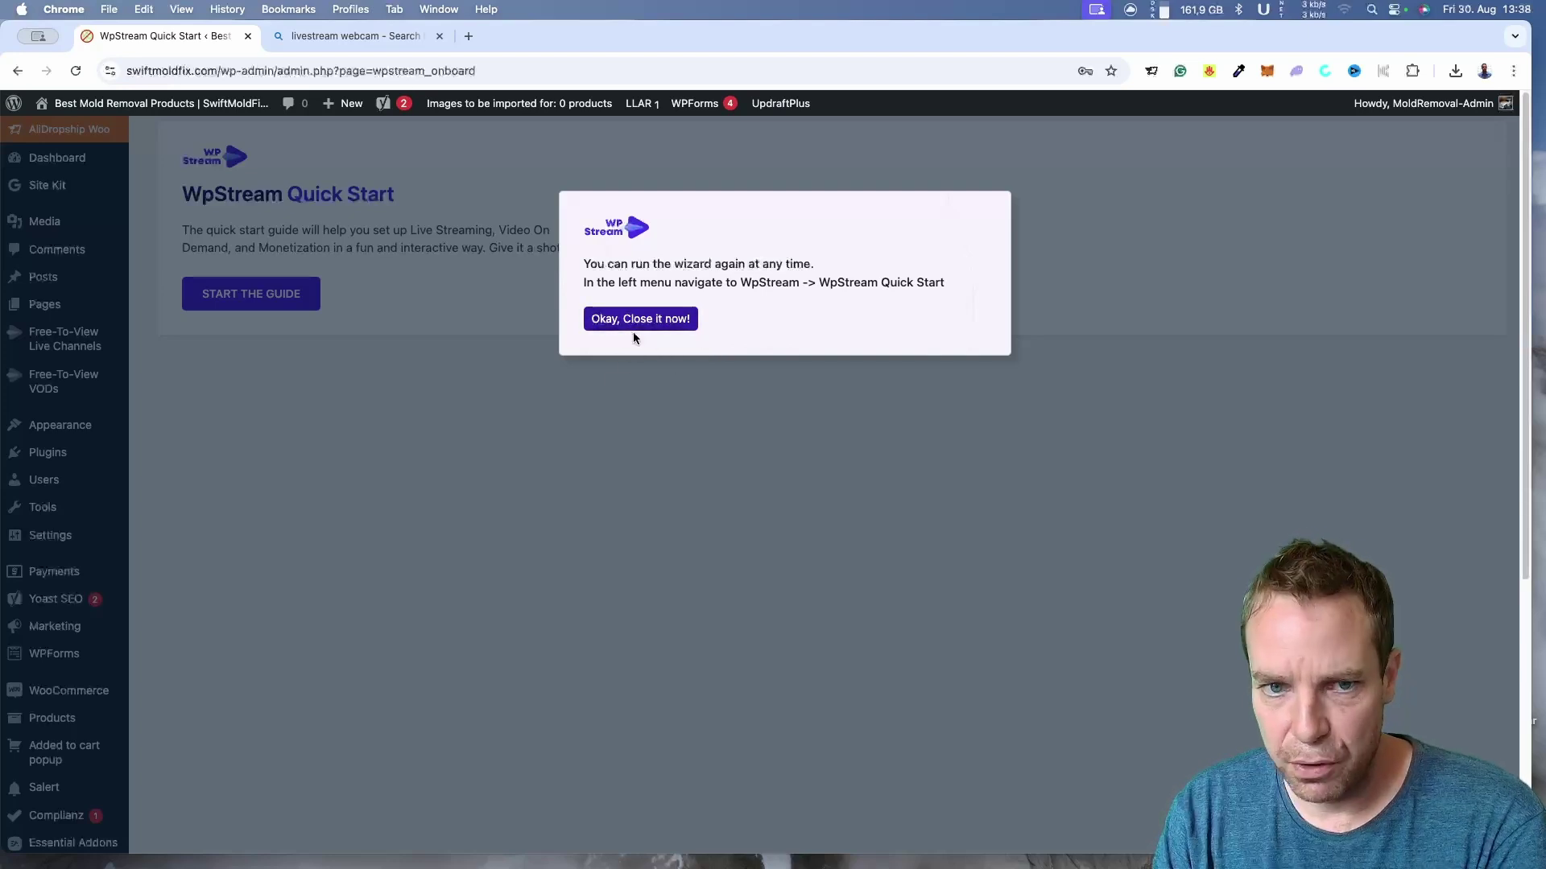
{"action": "left_click", "coordinate": [635, 331]}
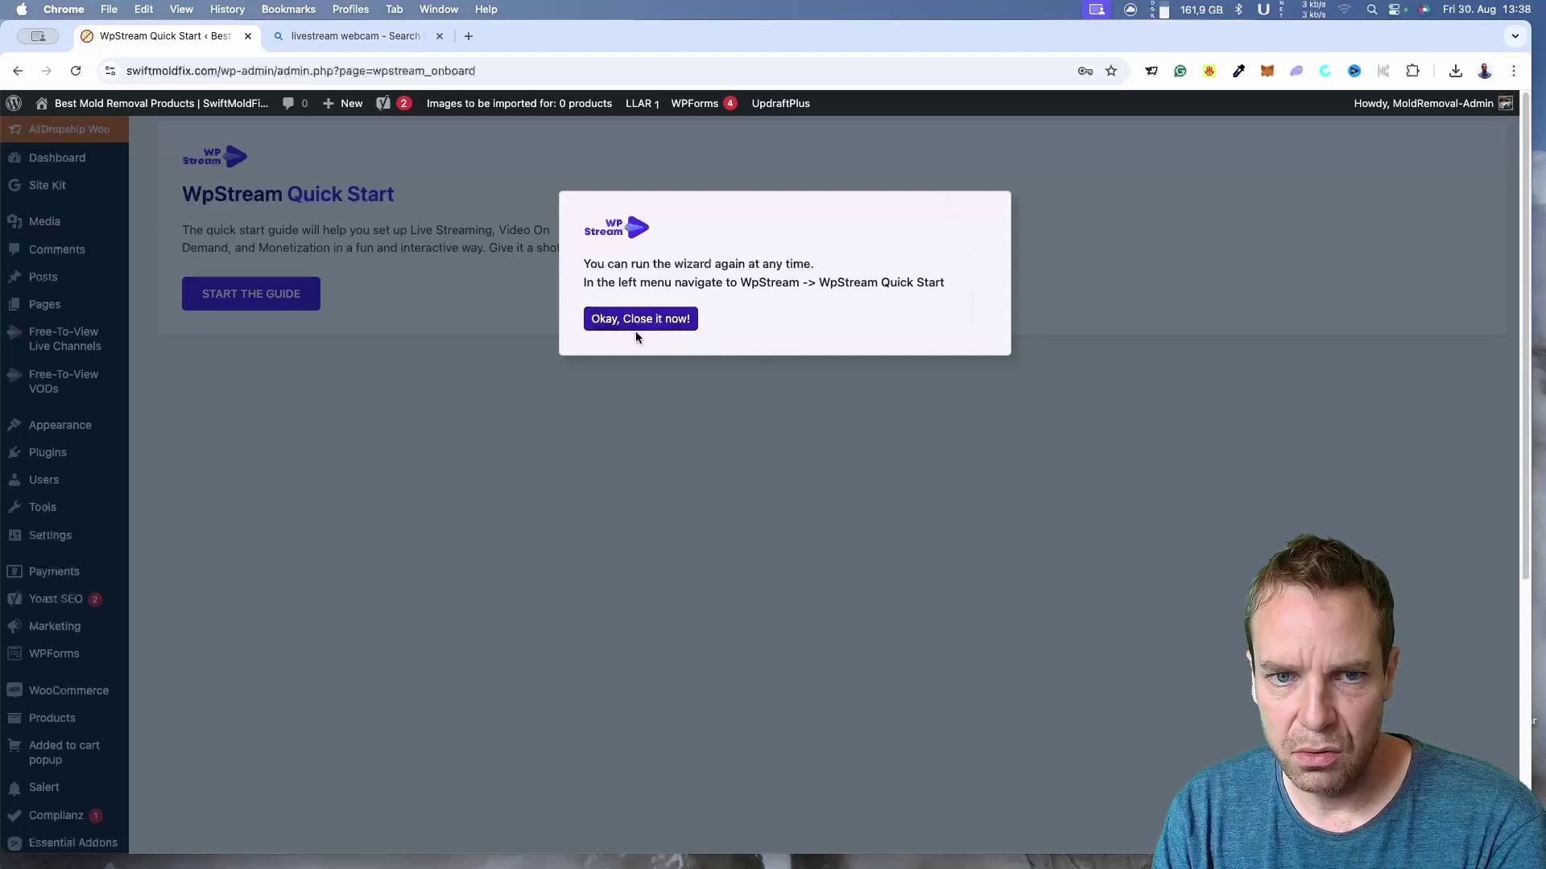
{"action": "left_click", "coordinate": [635, 331]}
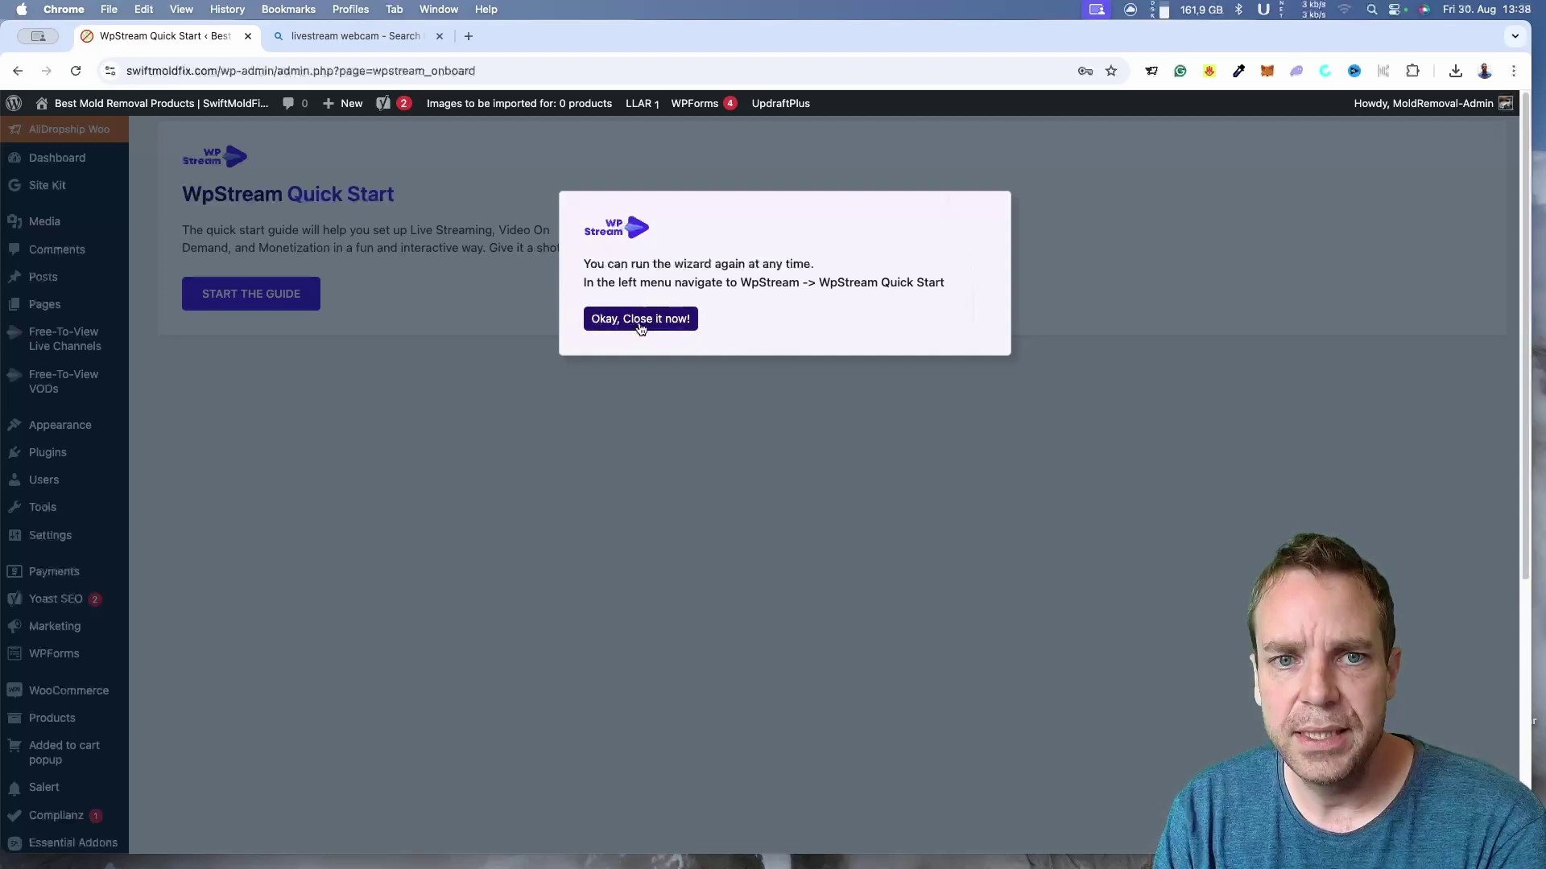
{"action": "left_click", "coordinate": [635, 331]}
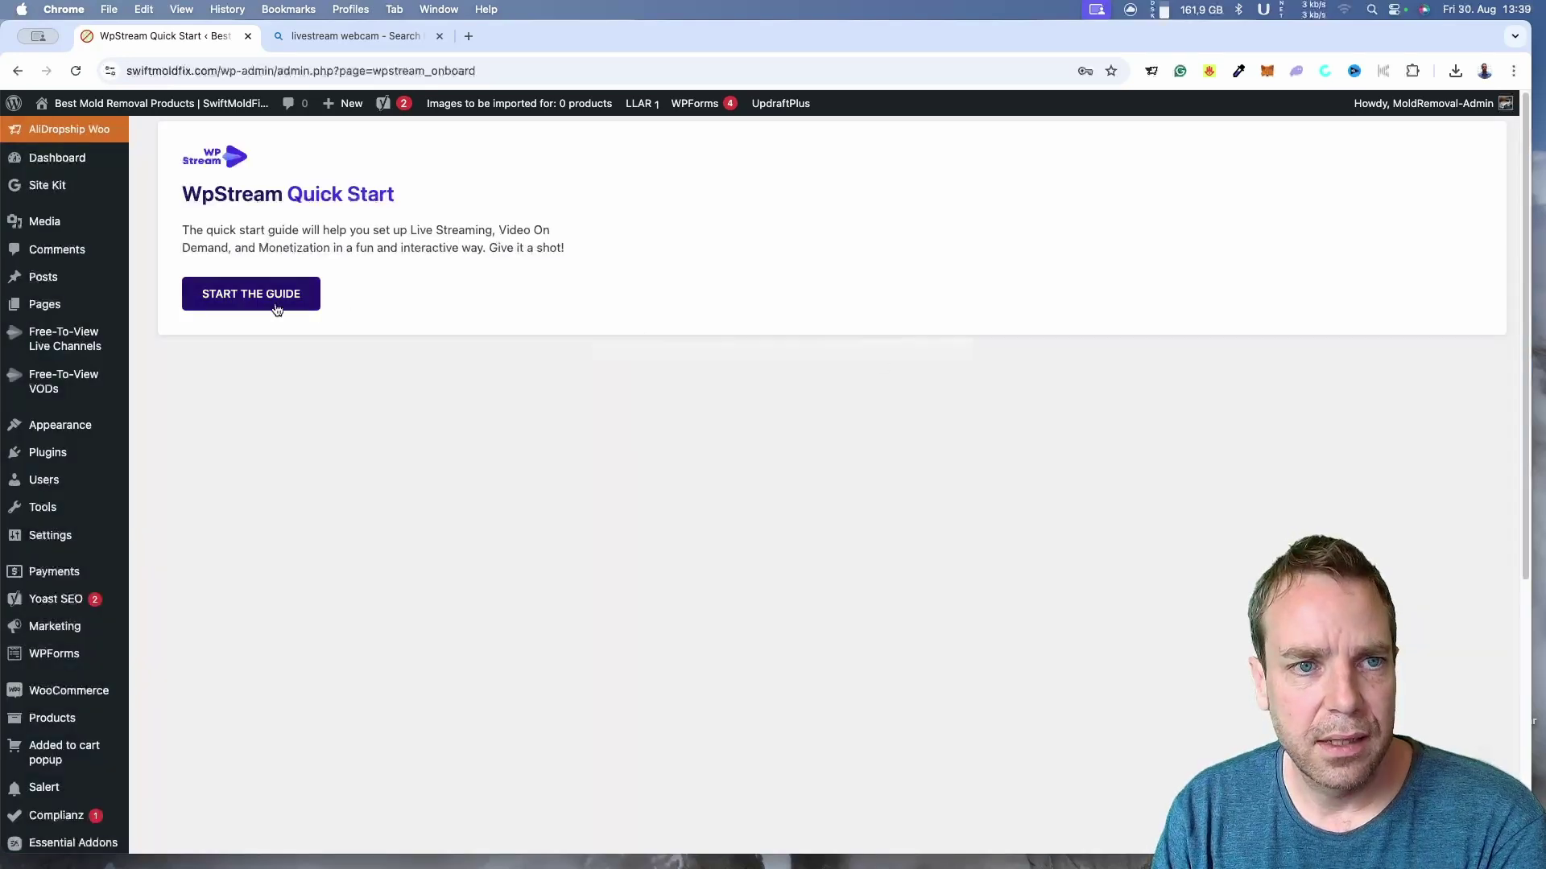
Restart the WpStream quick start guide and dismiss its account prompt and reminder
{"action": "left_click", "coordinate": [276, 304]}
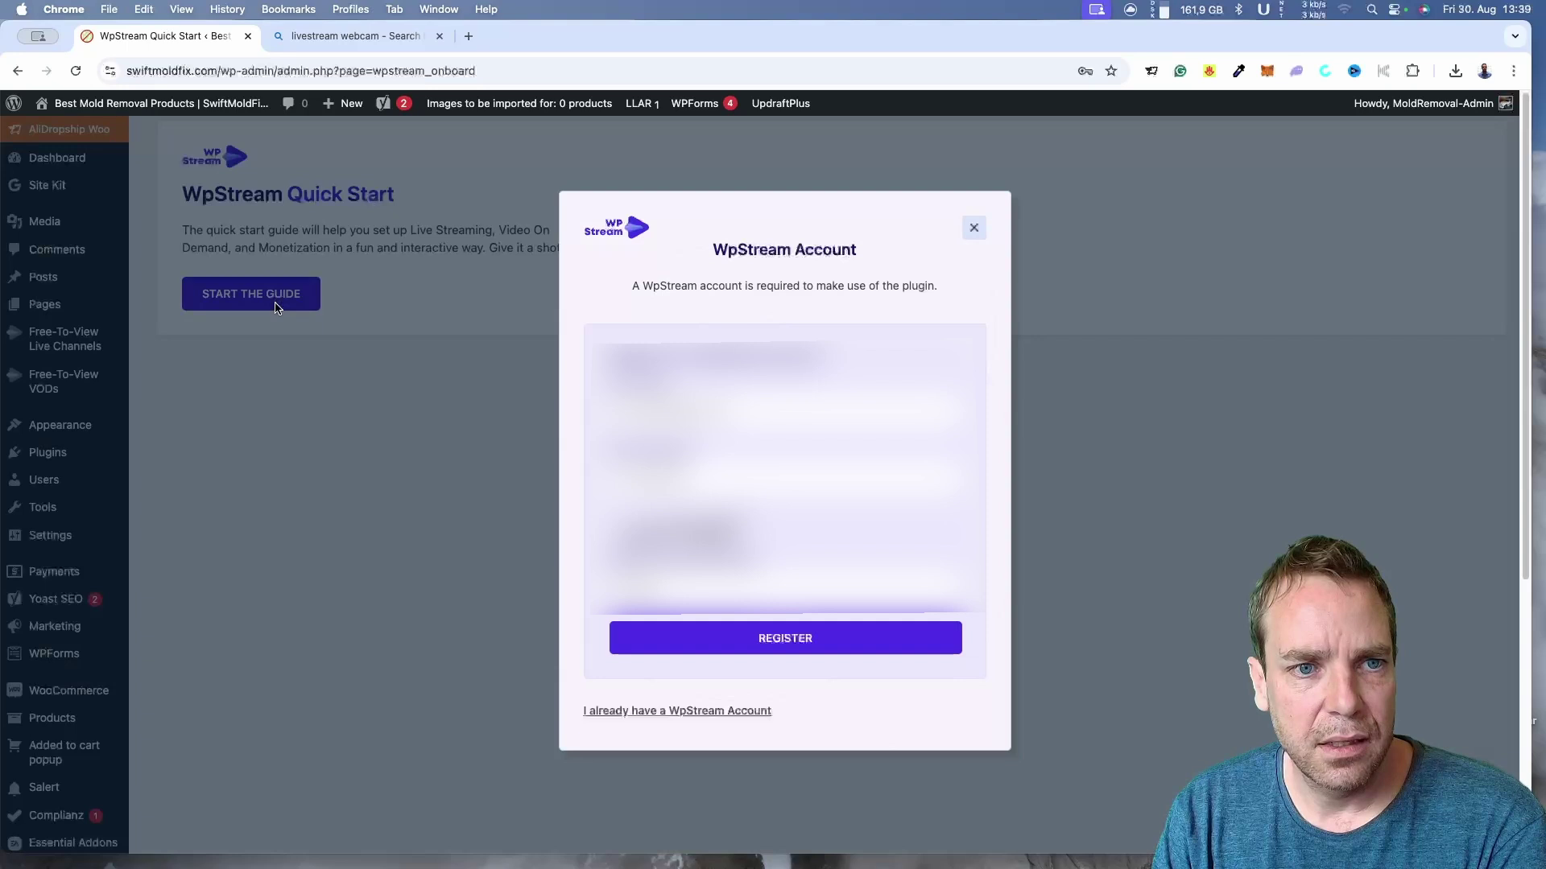
{"action": "left_click", "coordinate": [971, 233]}
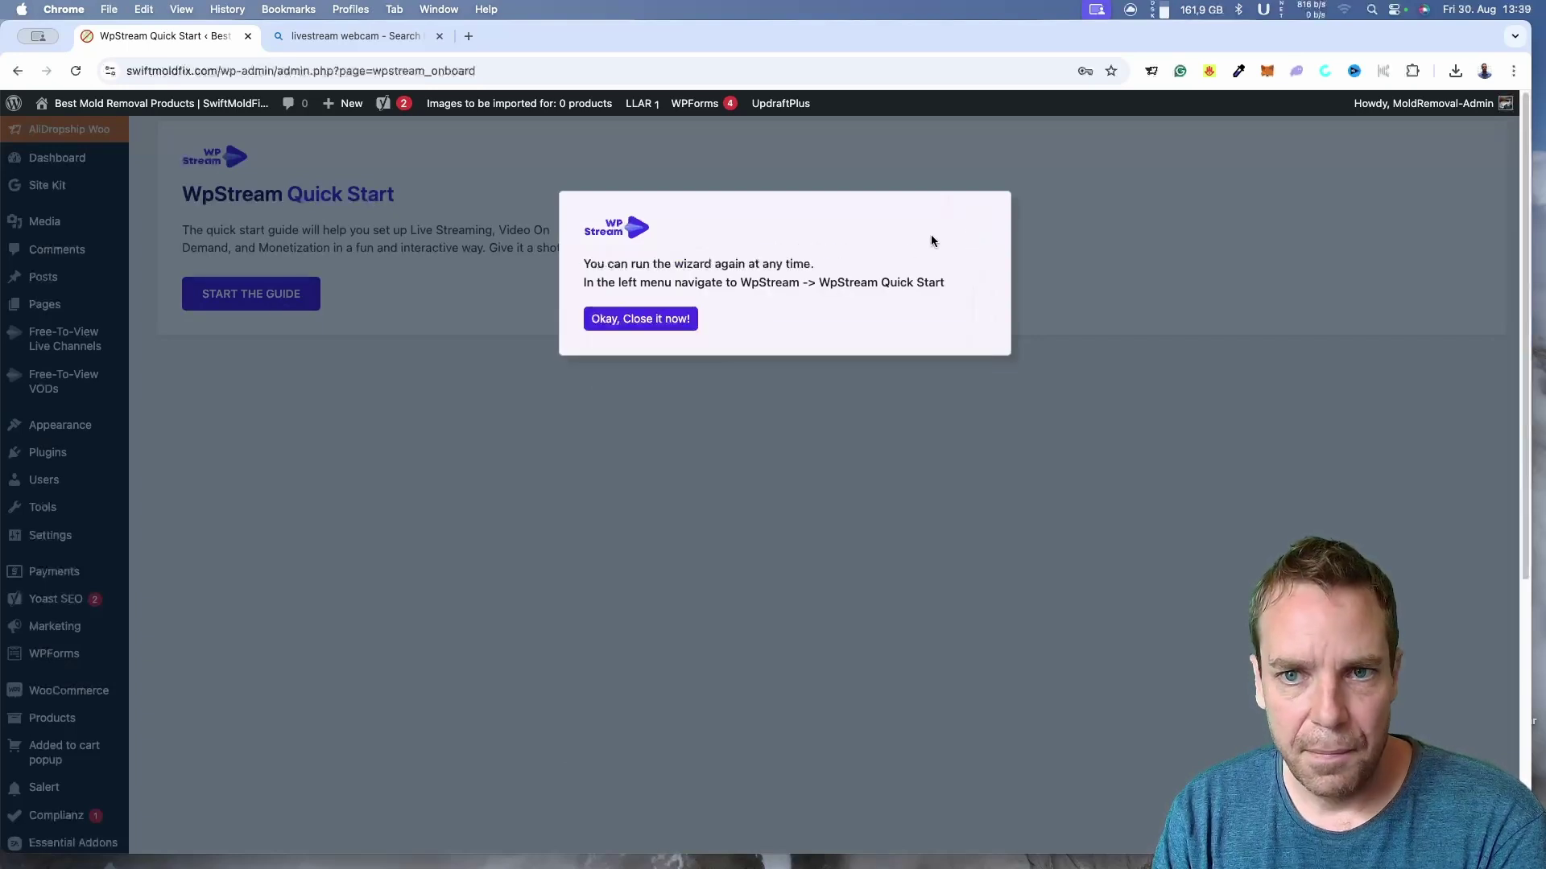
{"action": "left_click", "coordinate": [673, 318]}
Go to WpStream > Credentials in the admin sidebar
{"action": "mouse_move", "coordinate": [56, 507]}
{"action": "scroll", "coordinate": [56, 507], "scroll_direction": "down", "scroll_amount": 5}
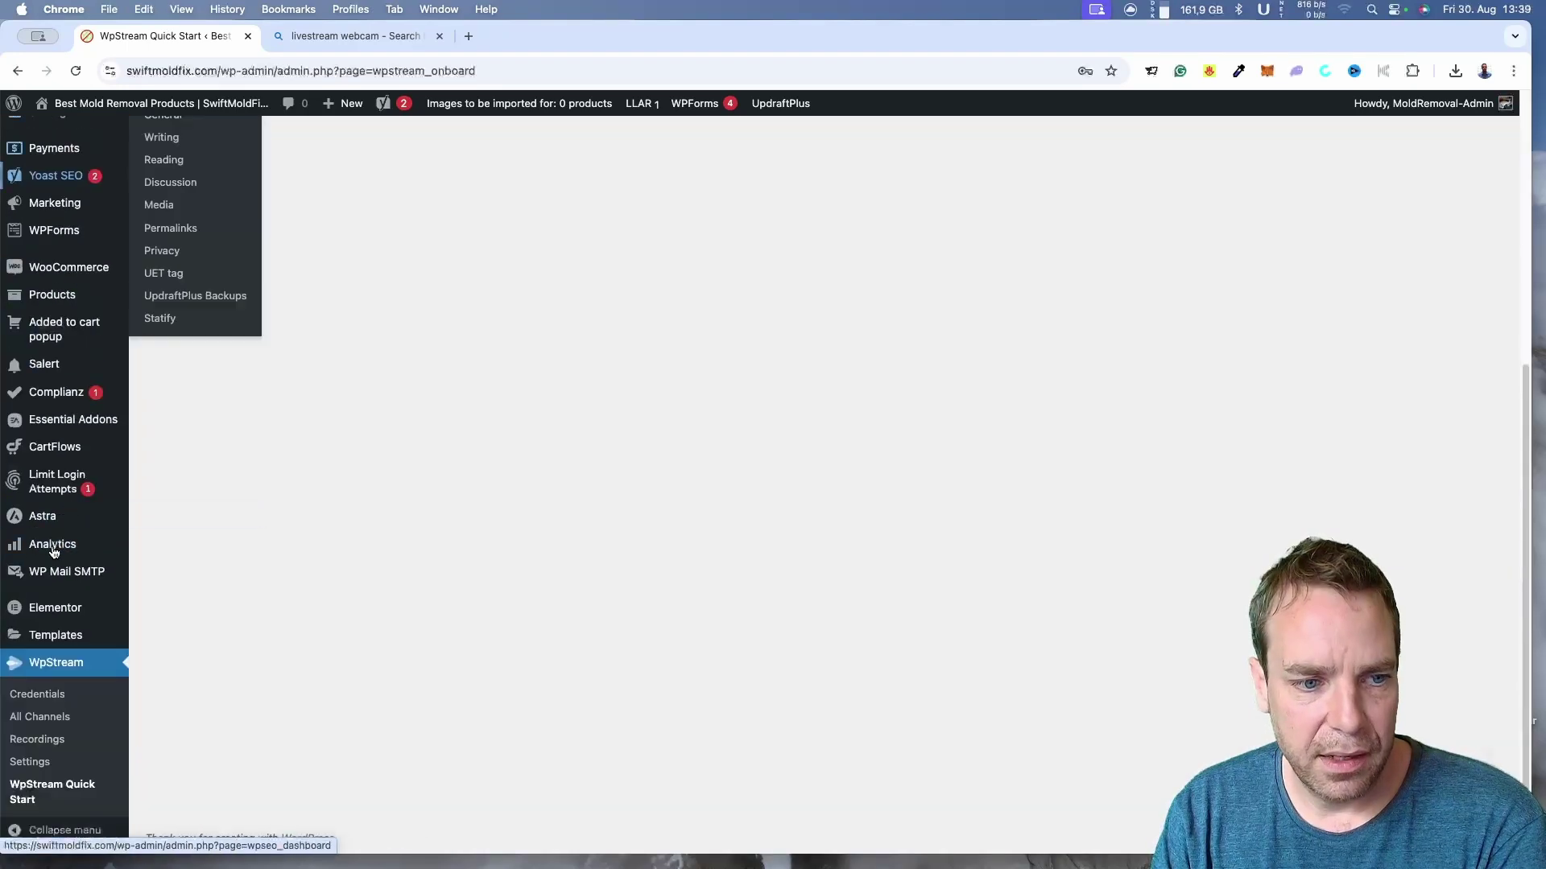
{"action": "mouse_move", "coordinate": [103, 553]}
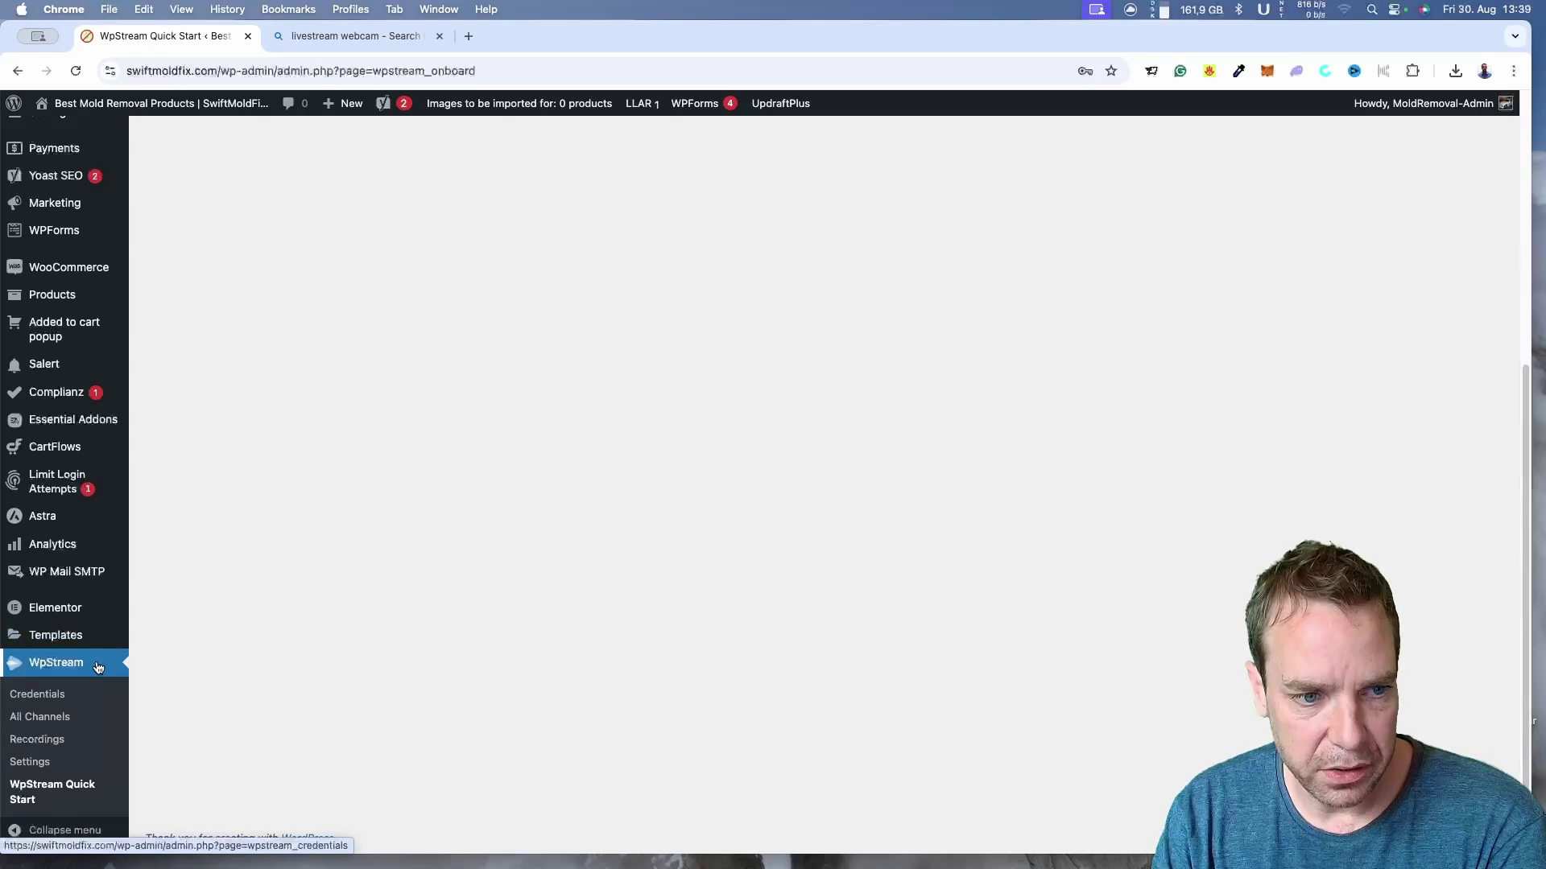
{"action": "left_click", "coordinate": [43, 704]}
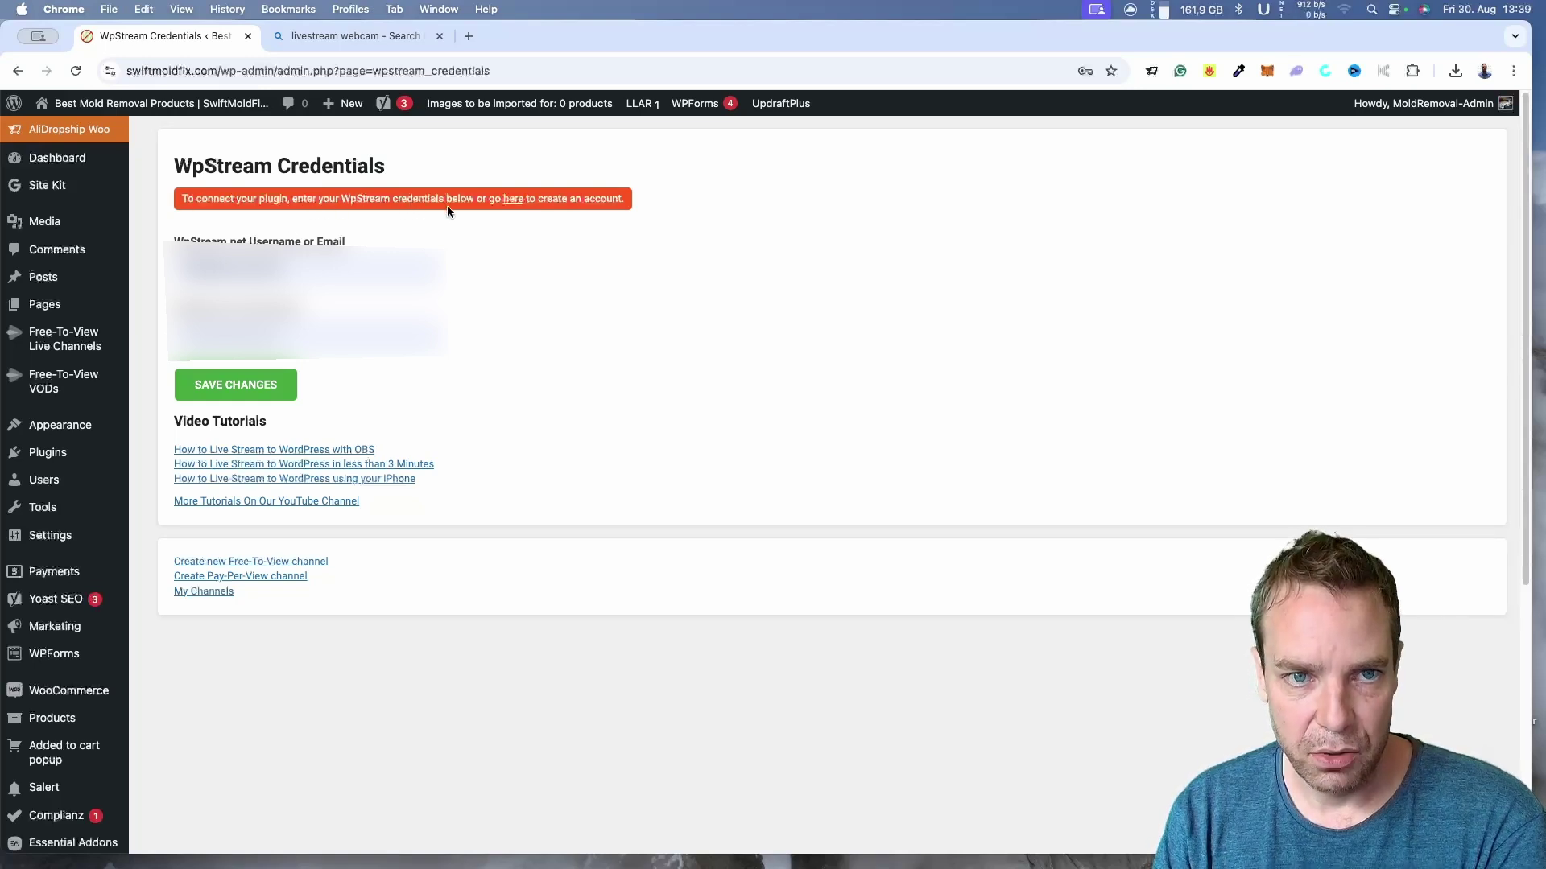
Open wpstream.net in a new tab from the red notice's 'here' link, staying on Credentials
{"action": "left_click", "coordinate": [512, 206]}
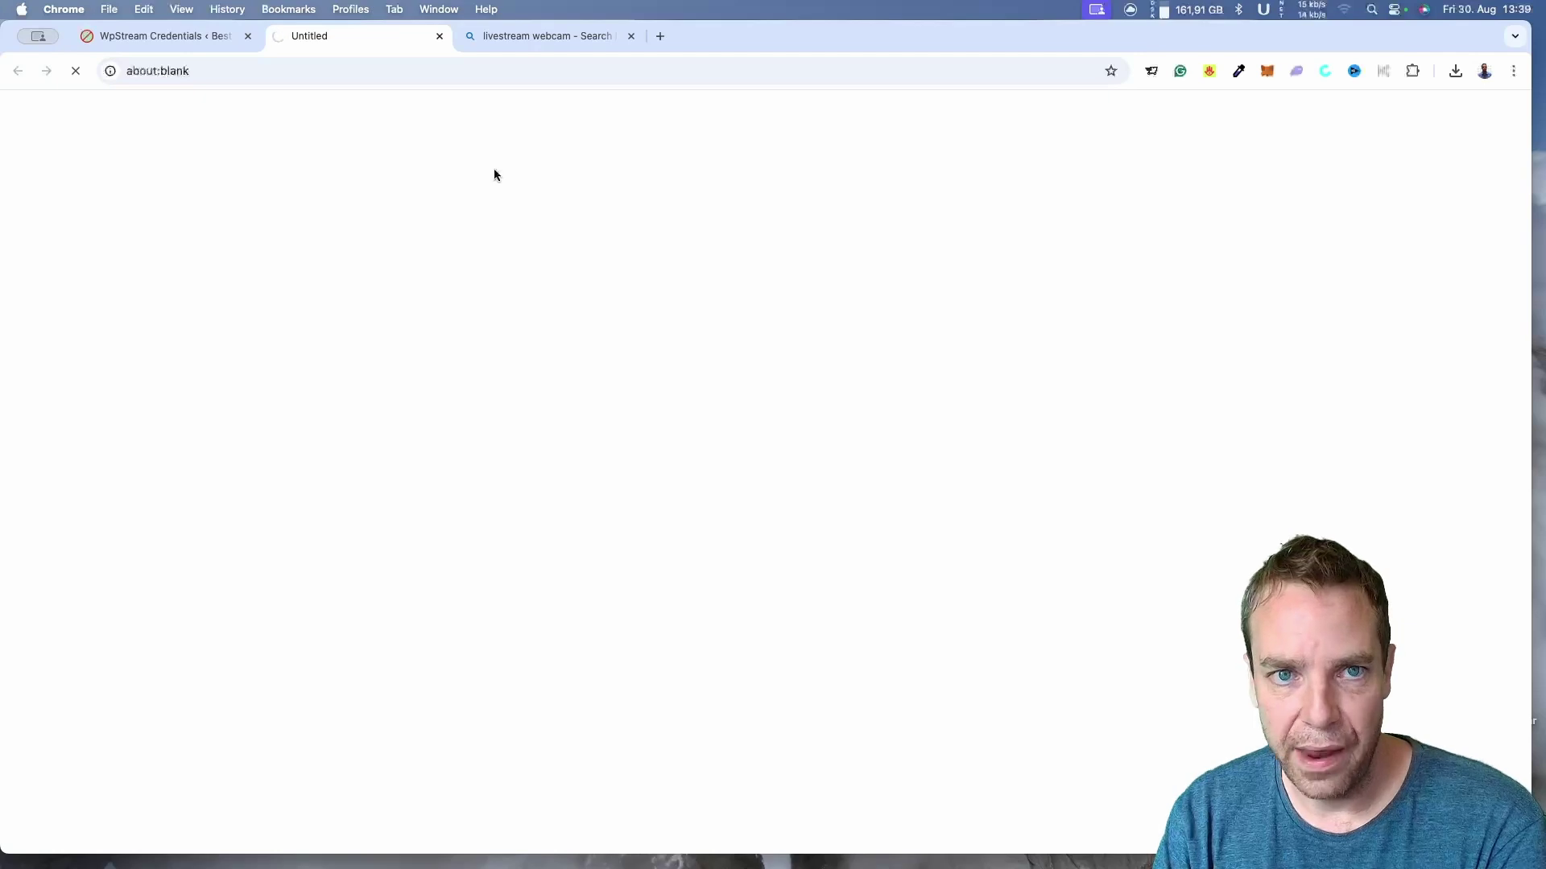
{"action": "key", "text": "ctrl+shift+Tab"}
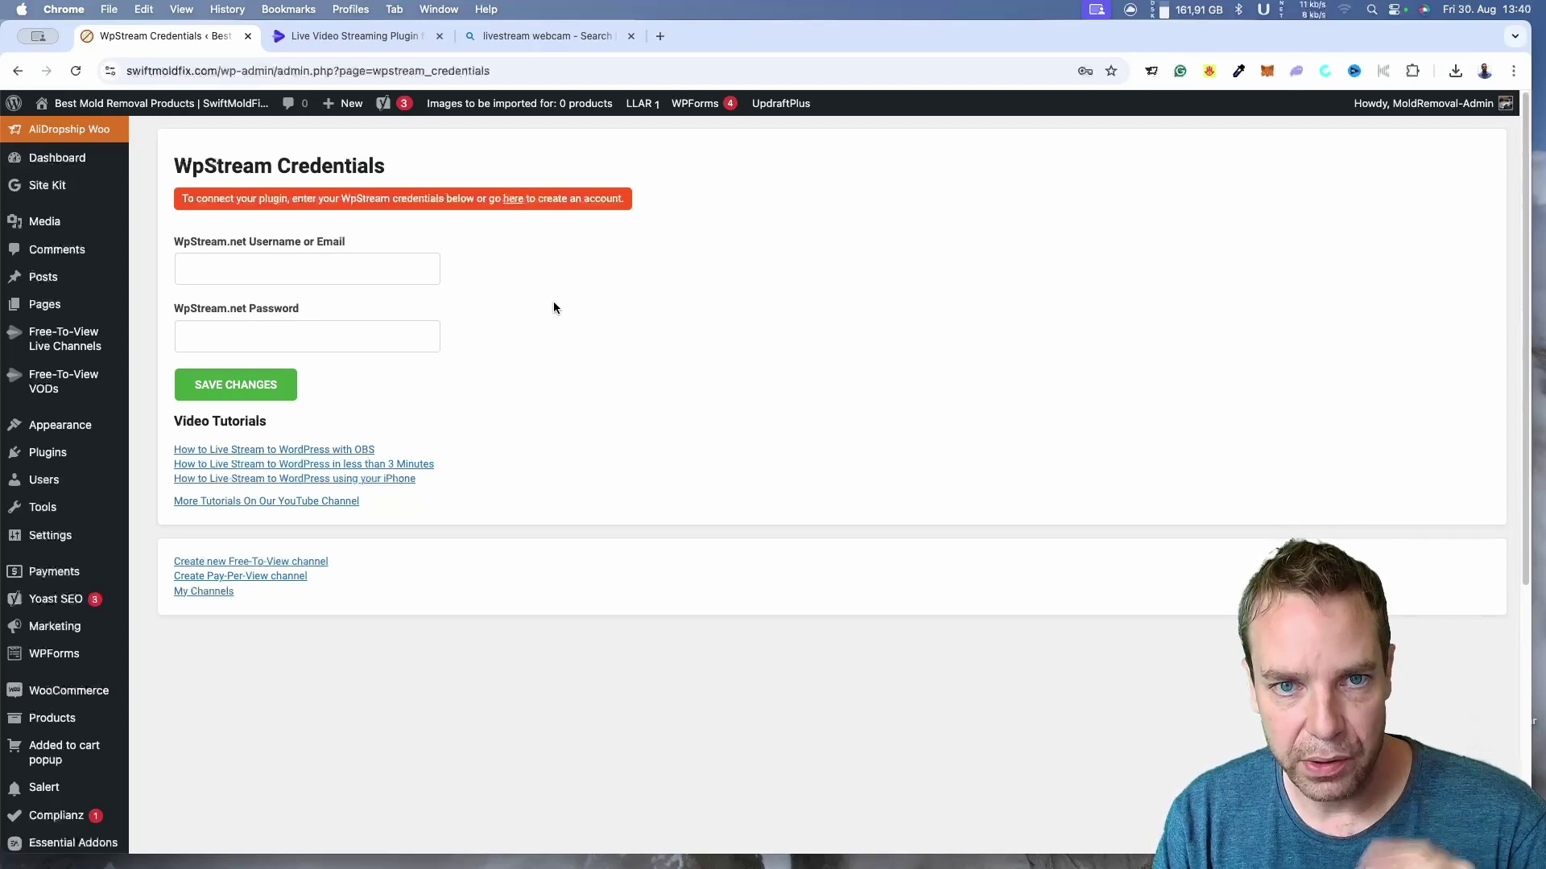
Start a wpstream.net Free Trial sign-up and send the confirmation link from My Account
{"action": "left_click", "coordinate": [336, 36]}
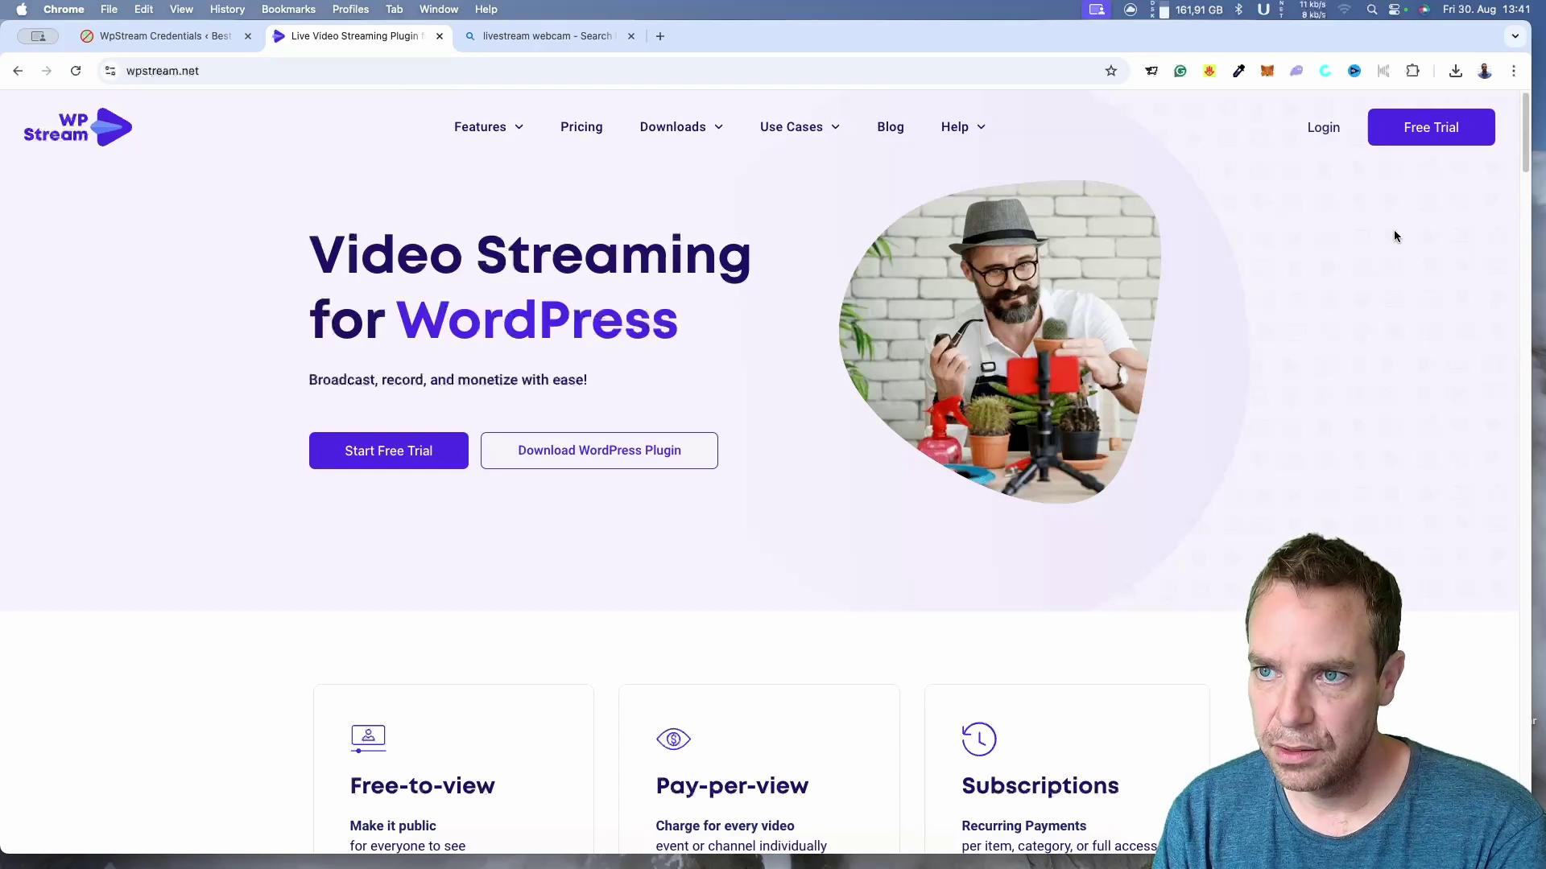
{"action": "left_click", "coordinate": [1421, 139]}
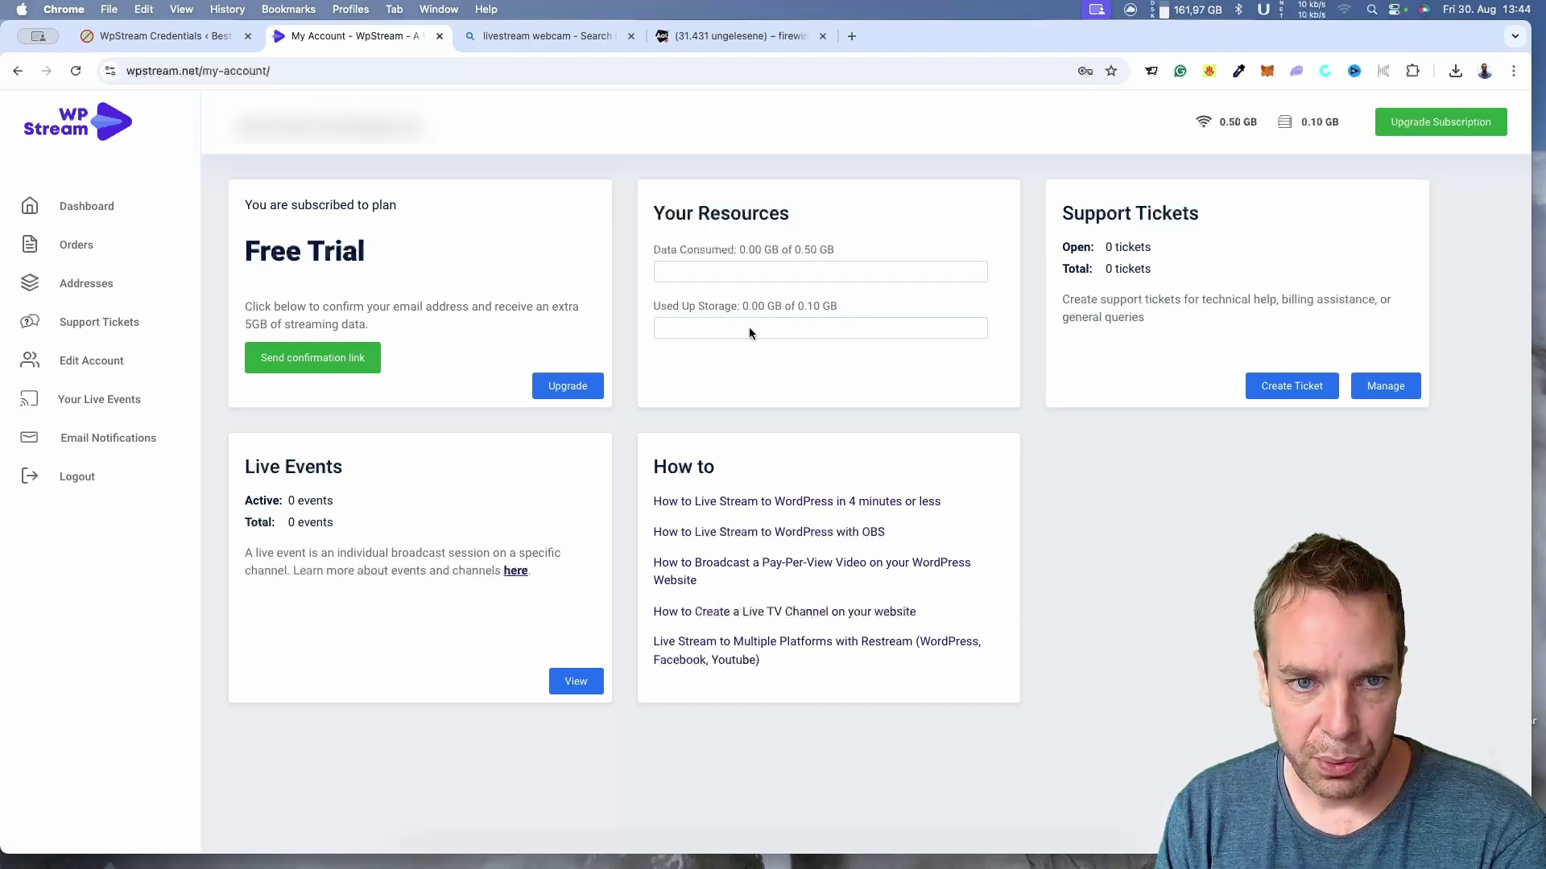
{"action": "left_click", "coordinate": [318, 366]}
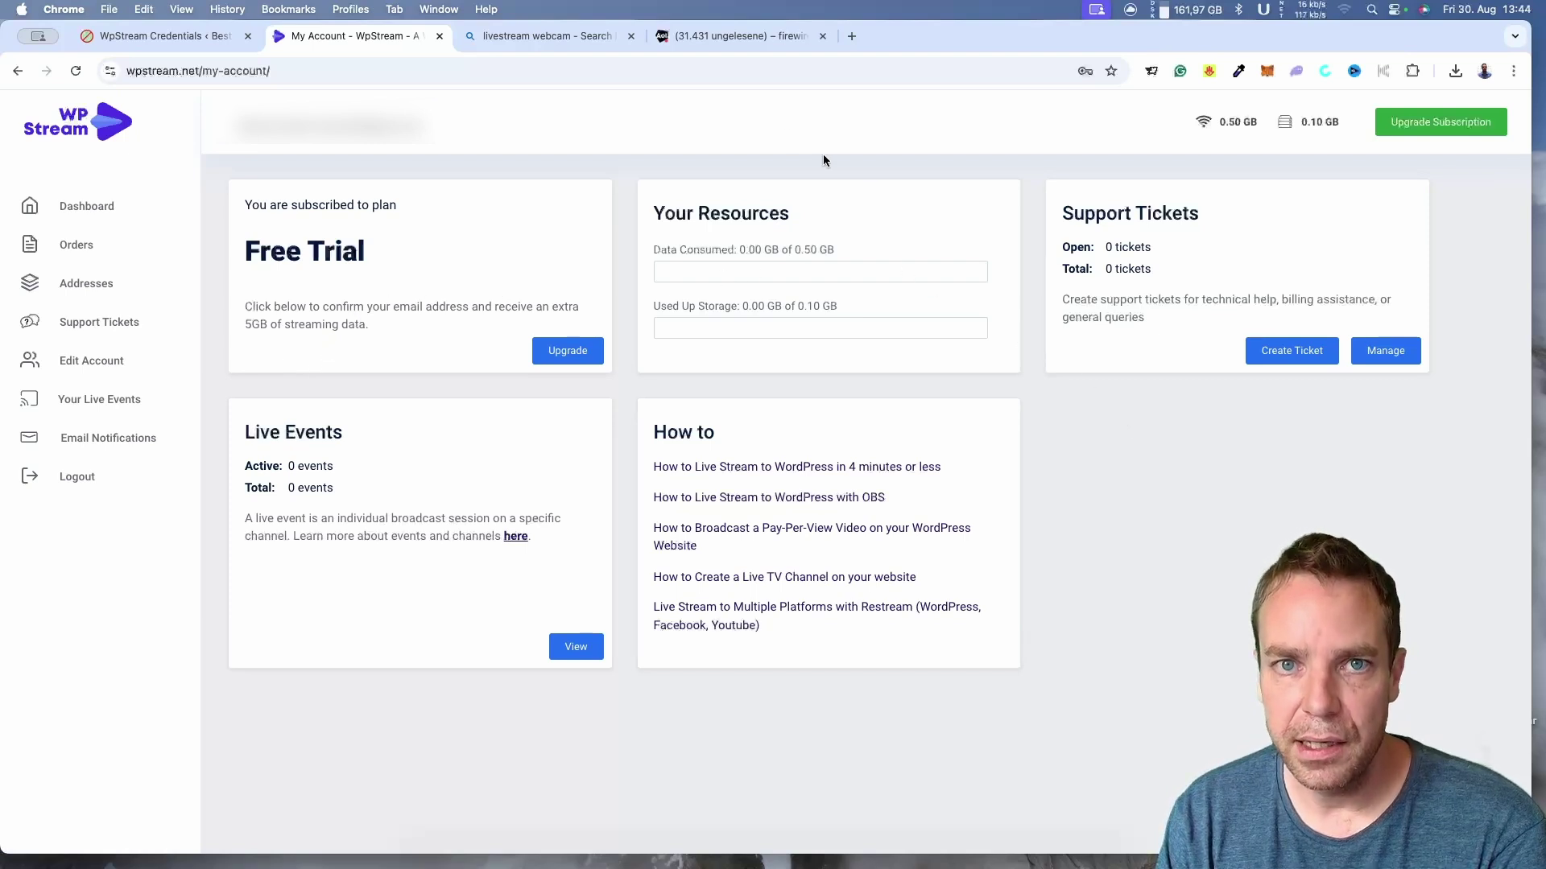
Follow the link in the 'Confirm your email address!' email and close the outdated My Account tab
{"action": "left_click", "coordinate": [759, 37]}
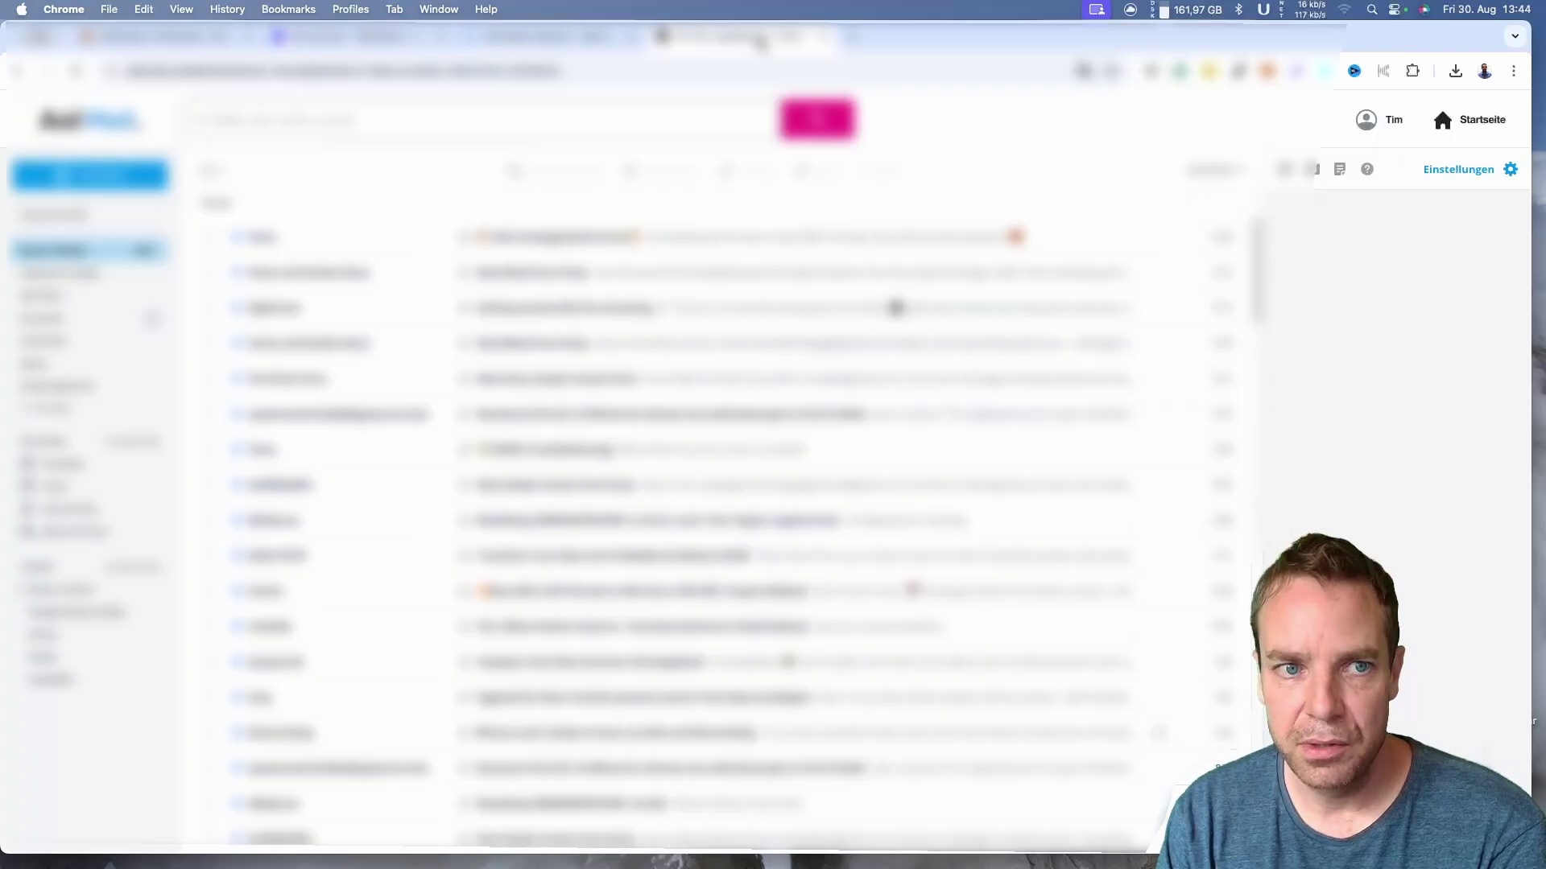
{"action": "left_click", "coordinate": [1073, 414]}
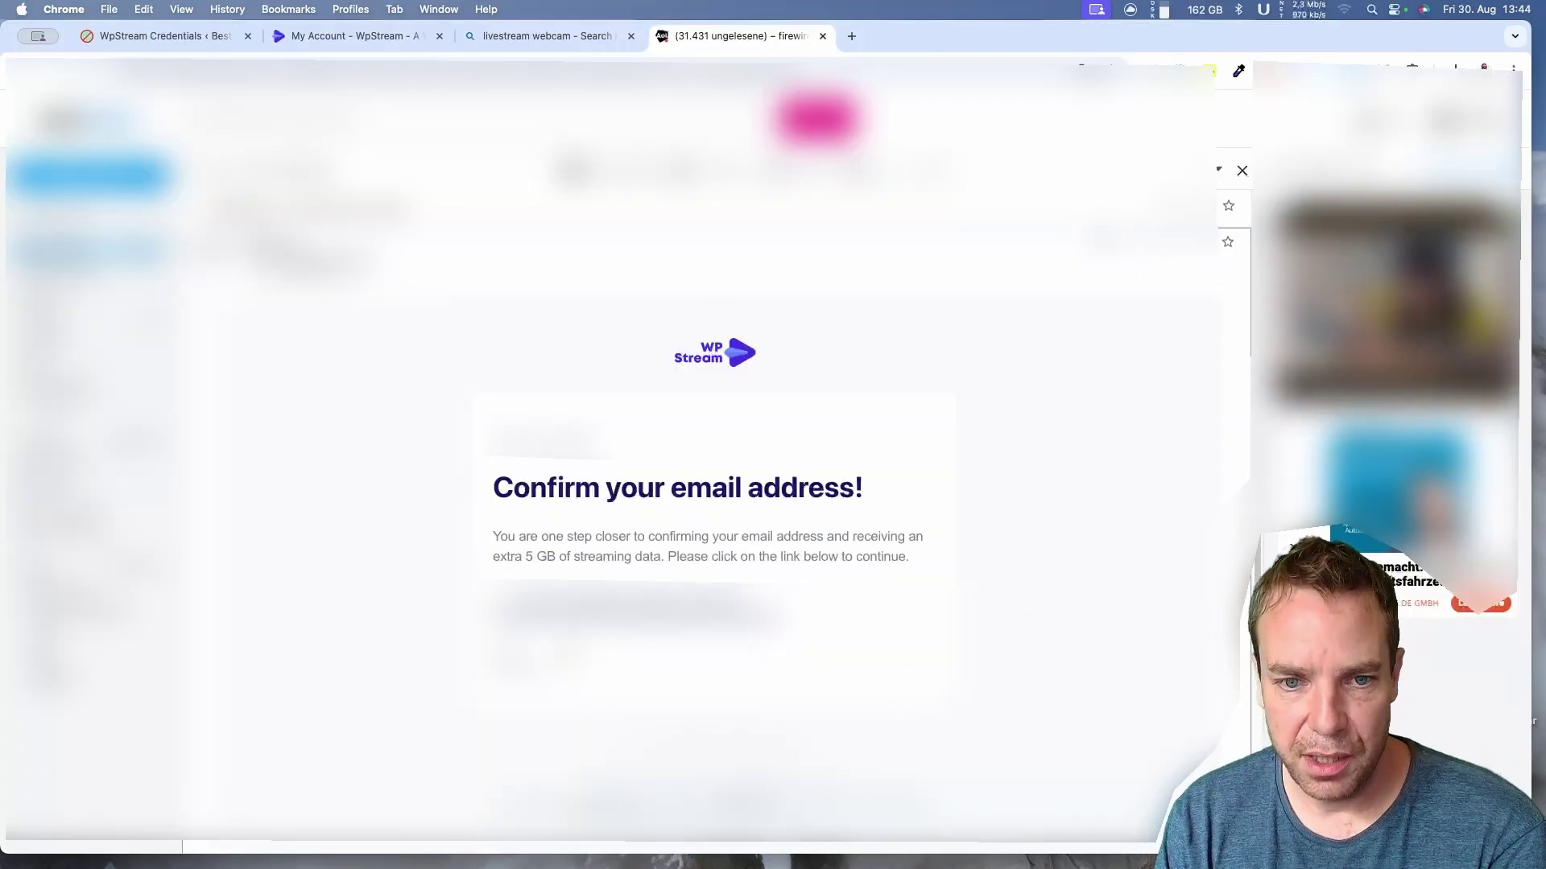
{"action": "left_click", "coordinate": [636, 616]}
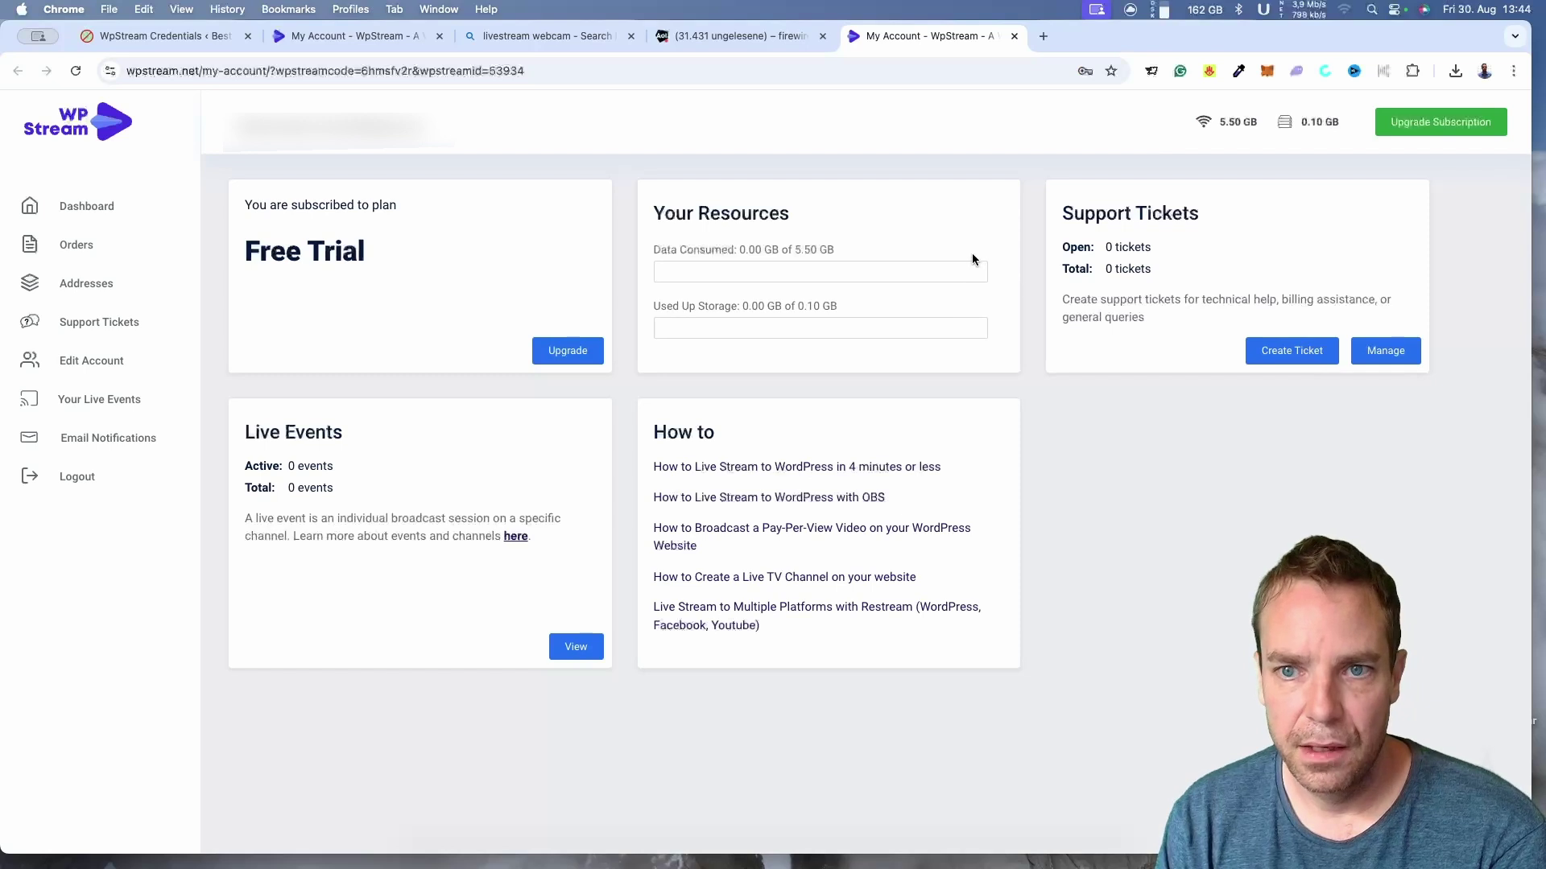
{"action": "left_click", "coordinate": [439, 36]}
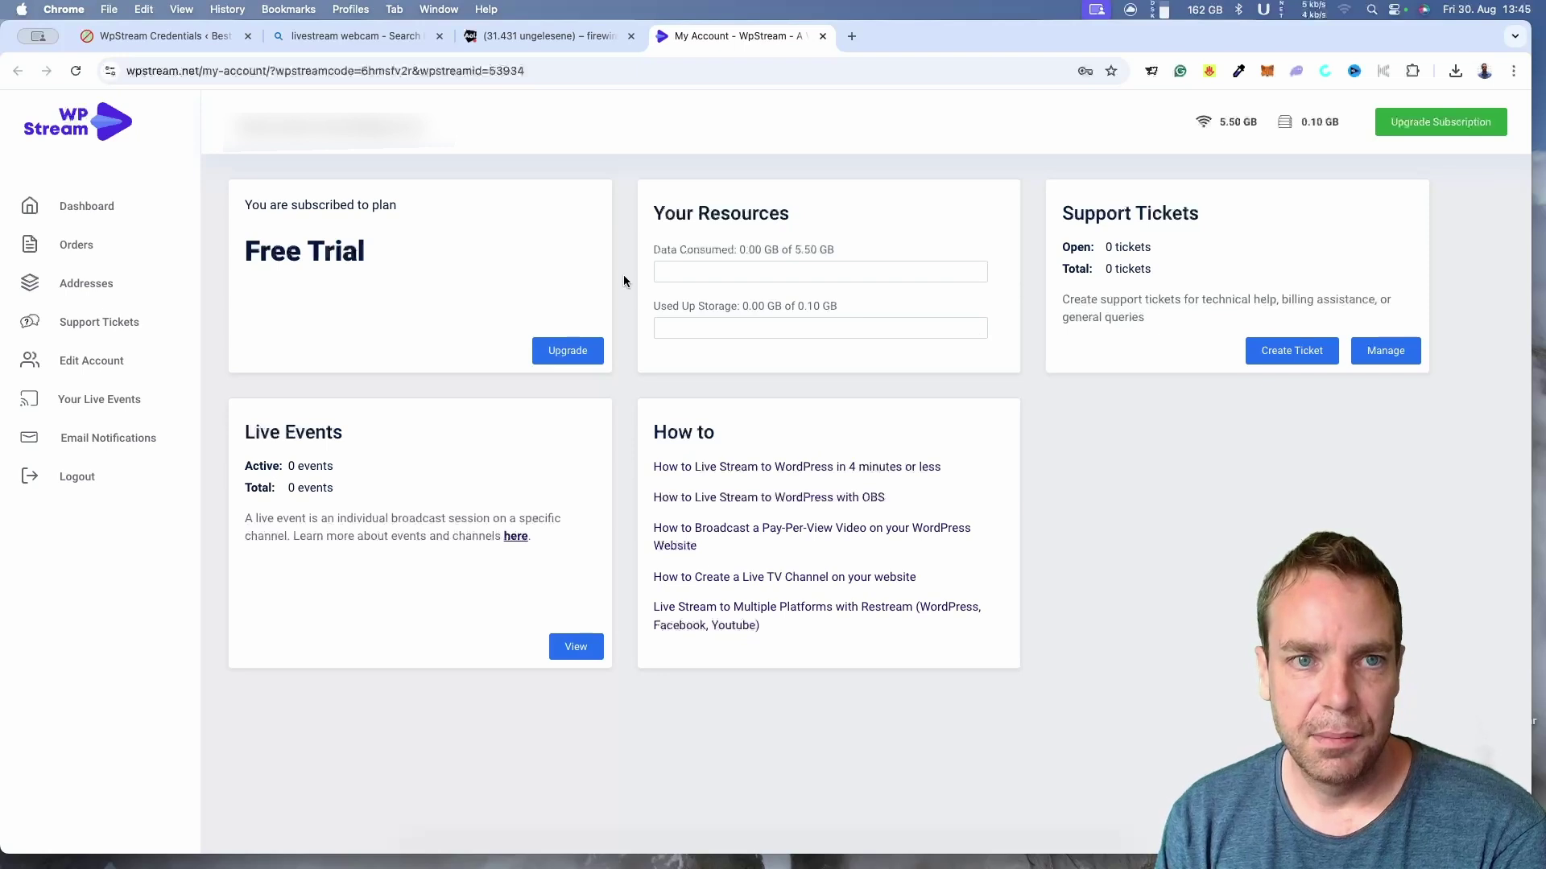
Save the WpStream.net username and password on the WordPress Credentials page
{"action": "left_click", "coordinate": [179, 47]}
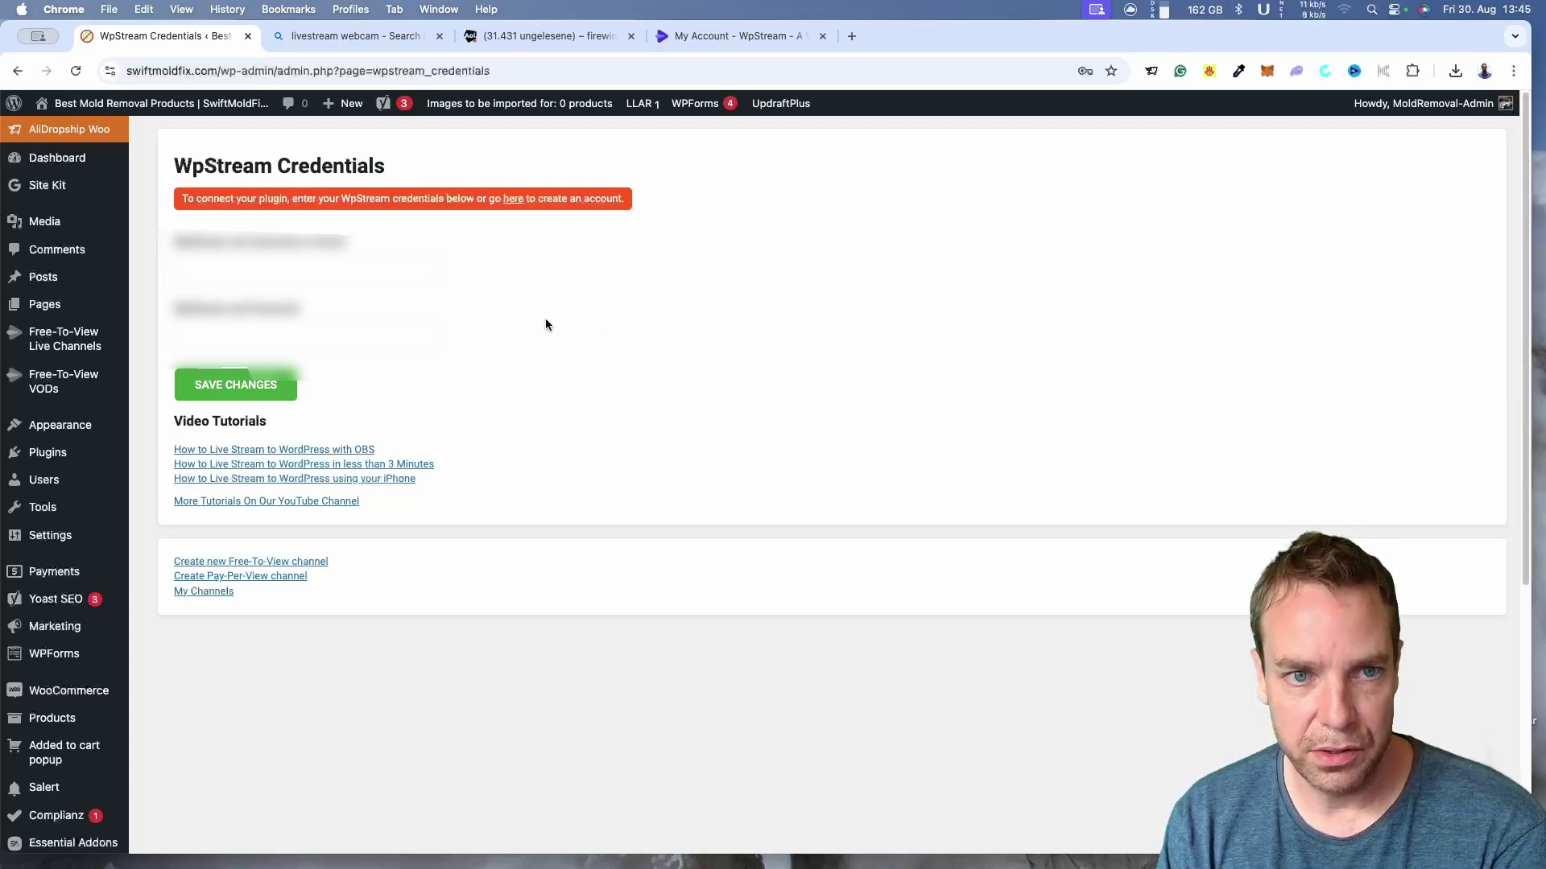
{"action": "key", "text": "Return"}
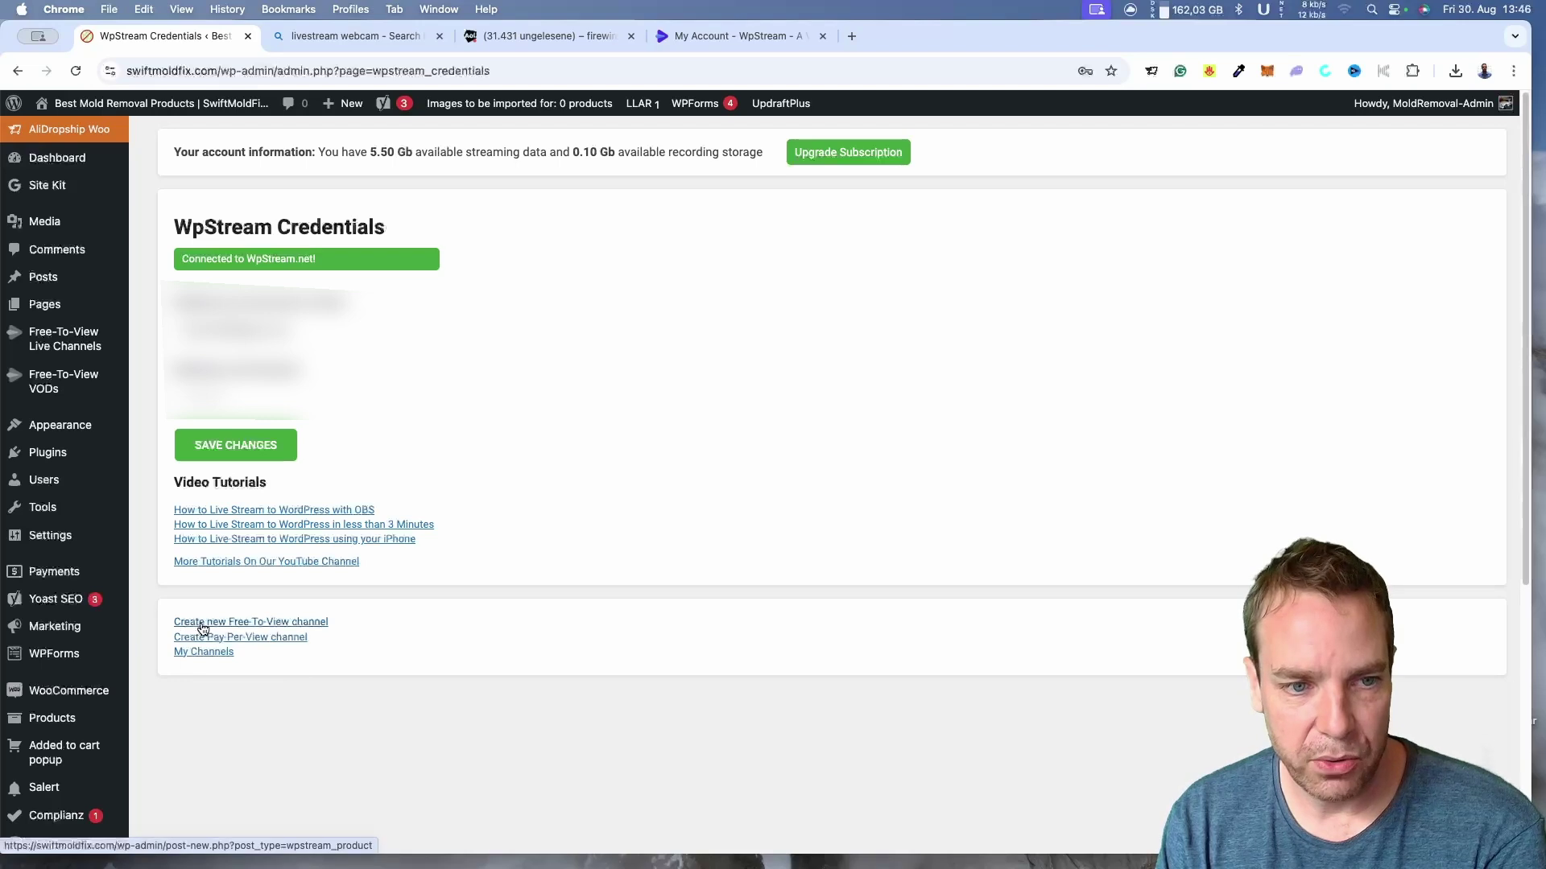
Create and publish Free-To-View channel 'Test-Live-Stream-WP' with the test live stream description
{"action": "left_click", "coordinate": [261, 625]}
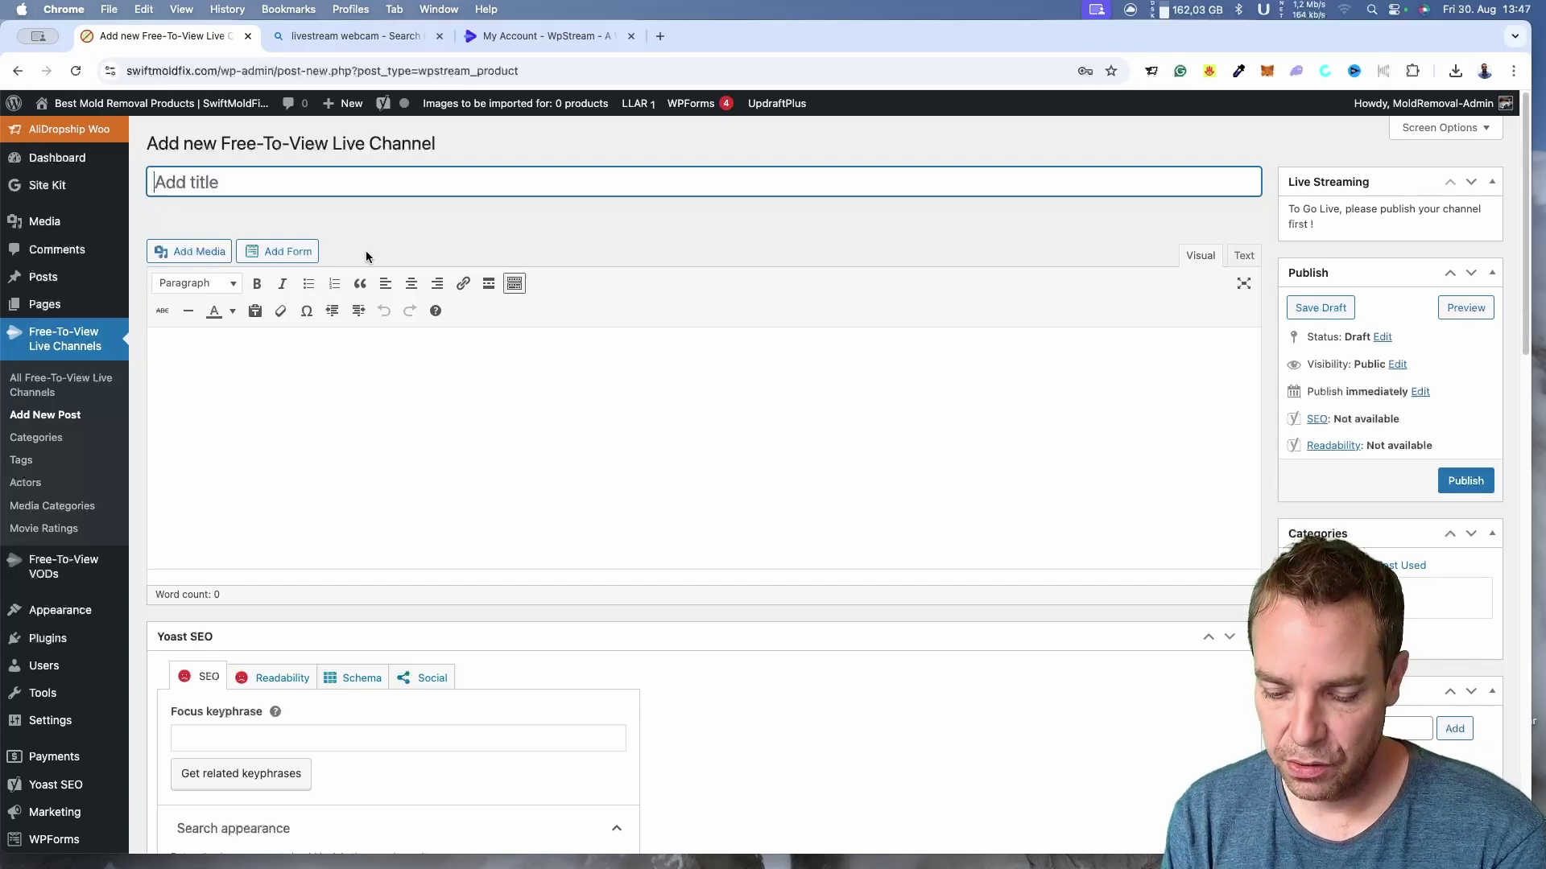
{"action": "type", "text": "Test"}
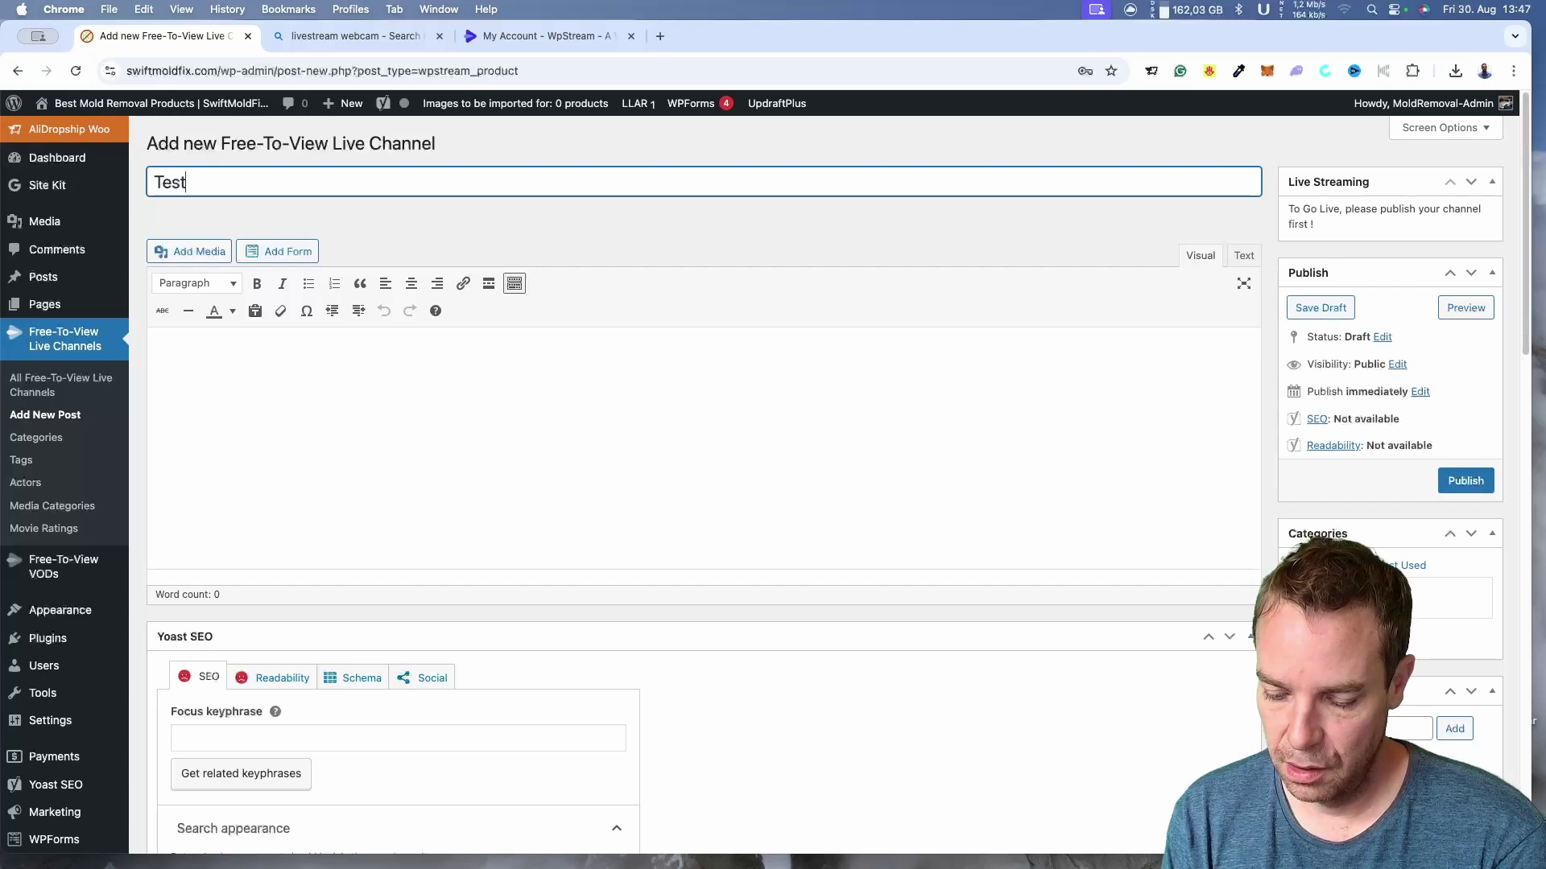
{"action": "type", "text": "-Li"}
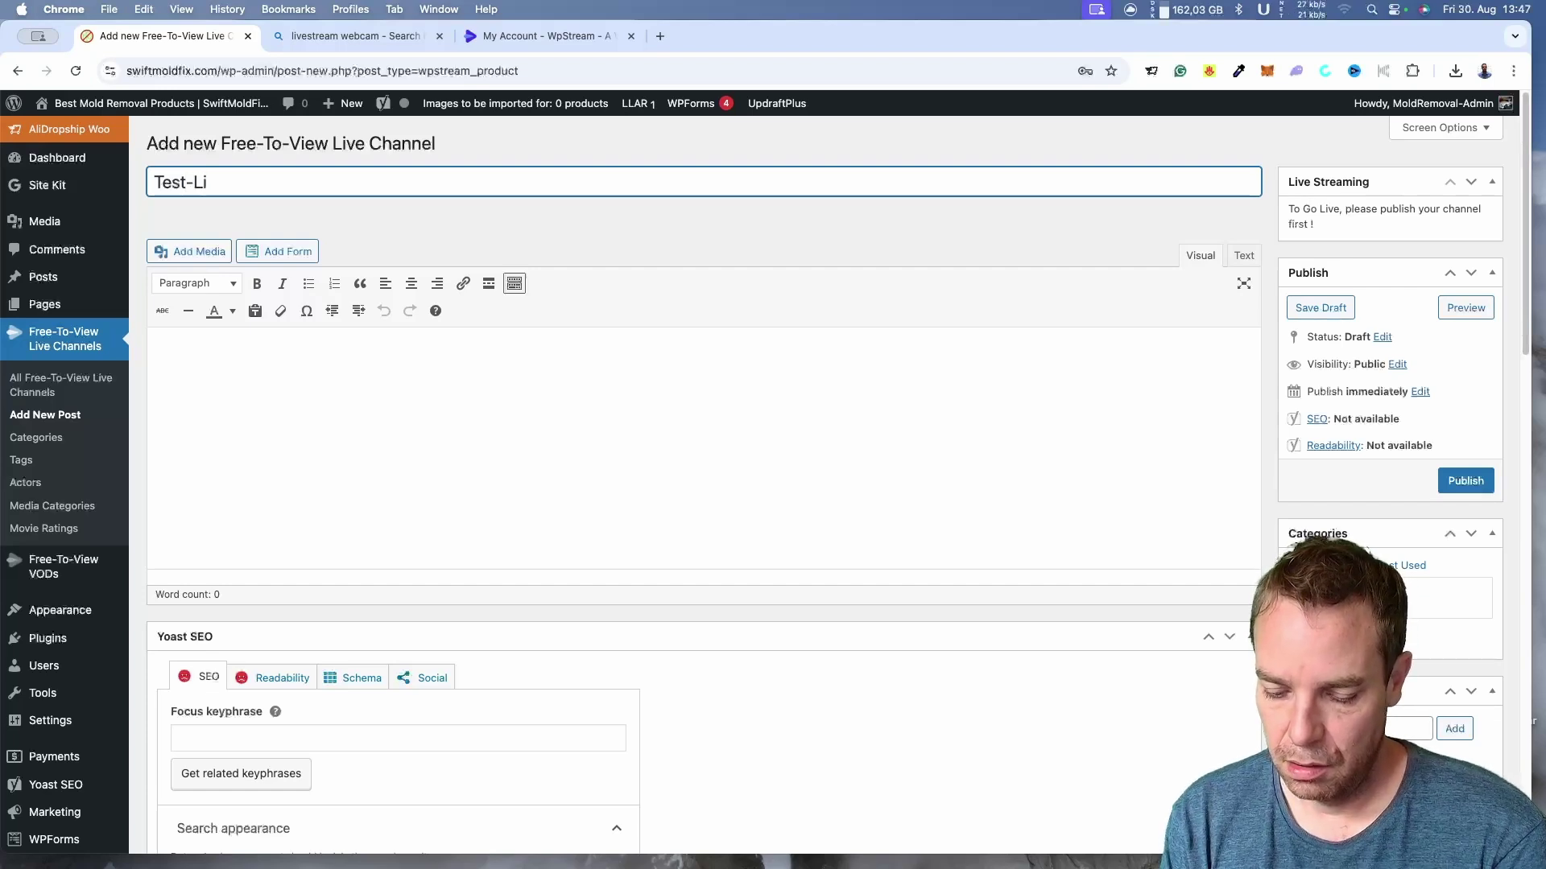
{"action": "type", "text": "ve-Str"}
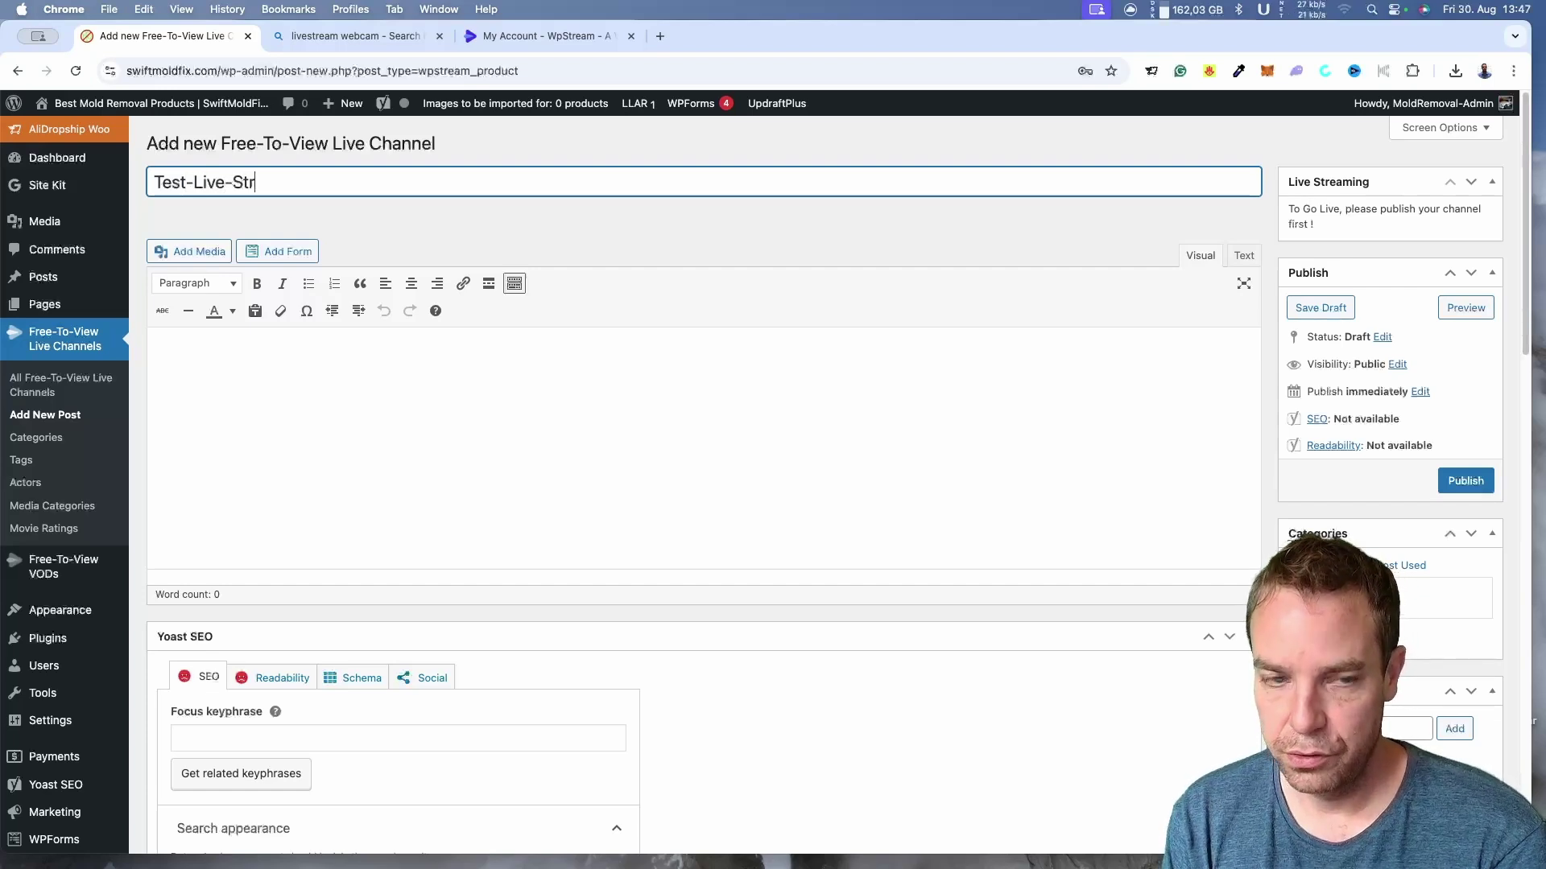
{"action": "type", "text": "eam-"}
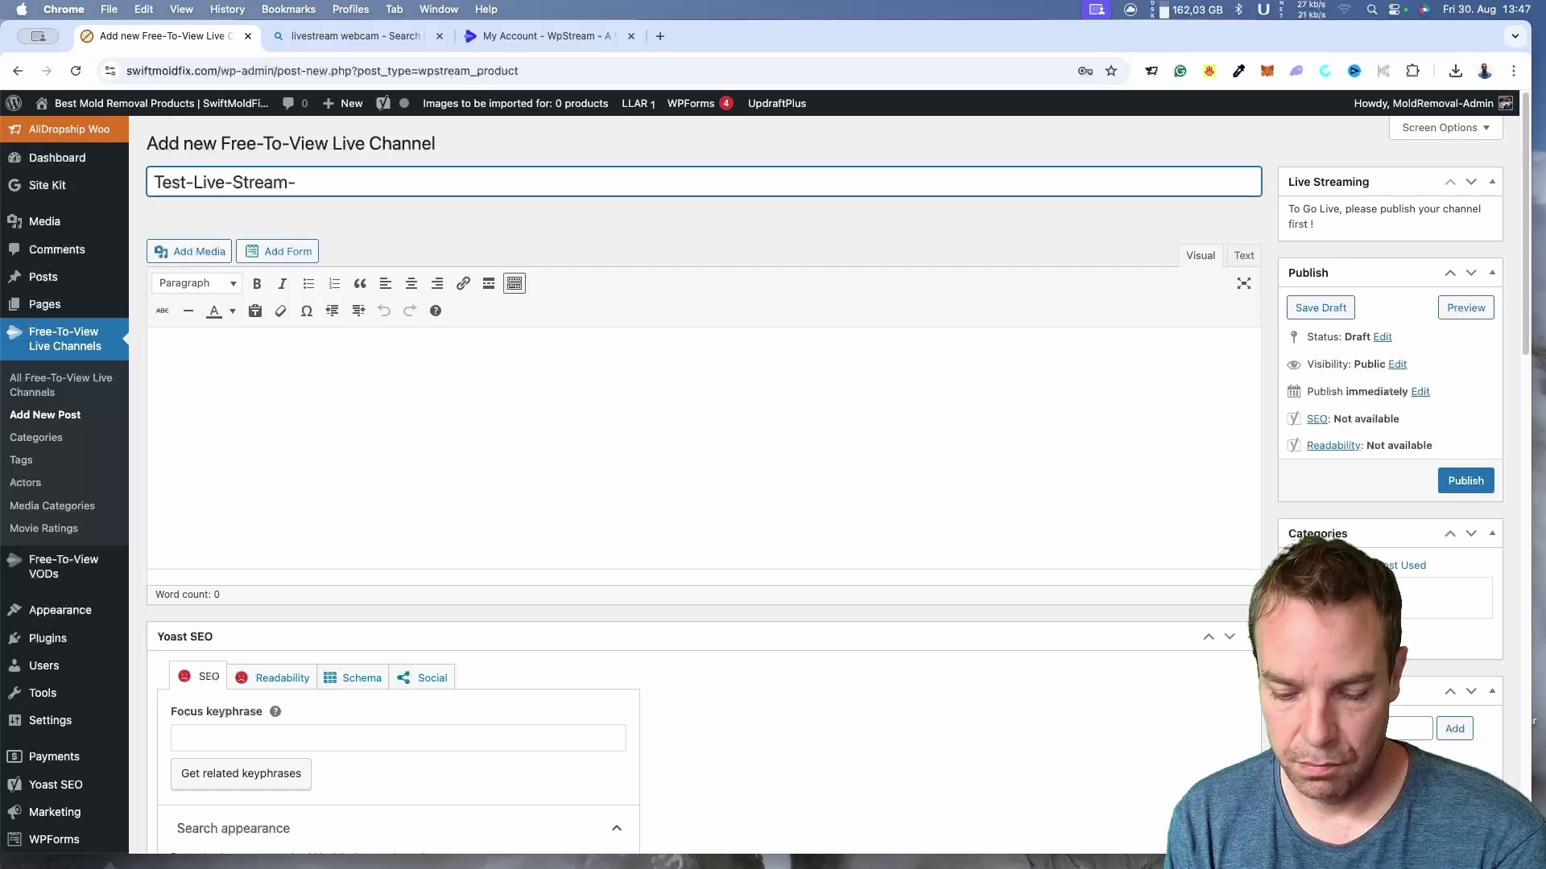
{"action": "type", "text": "WP"}
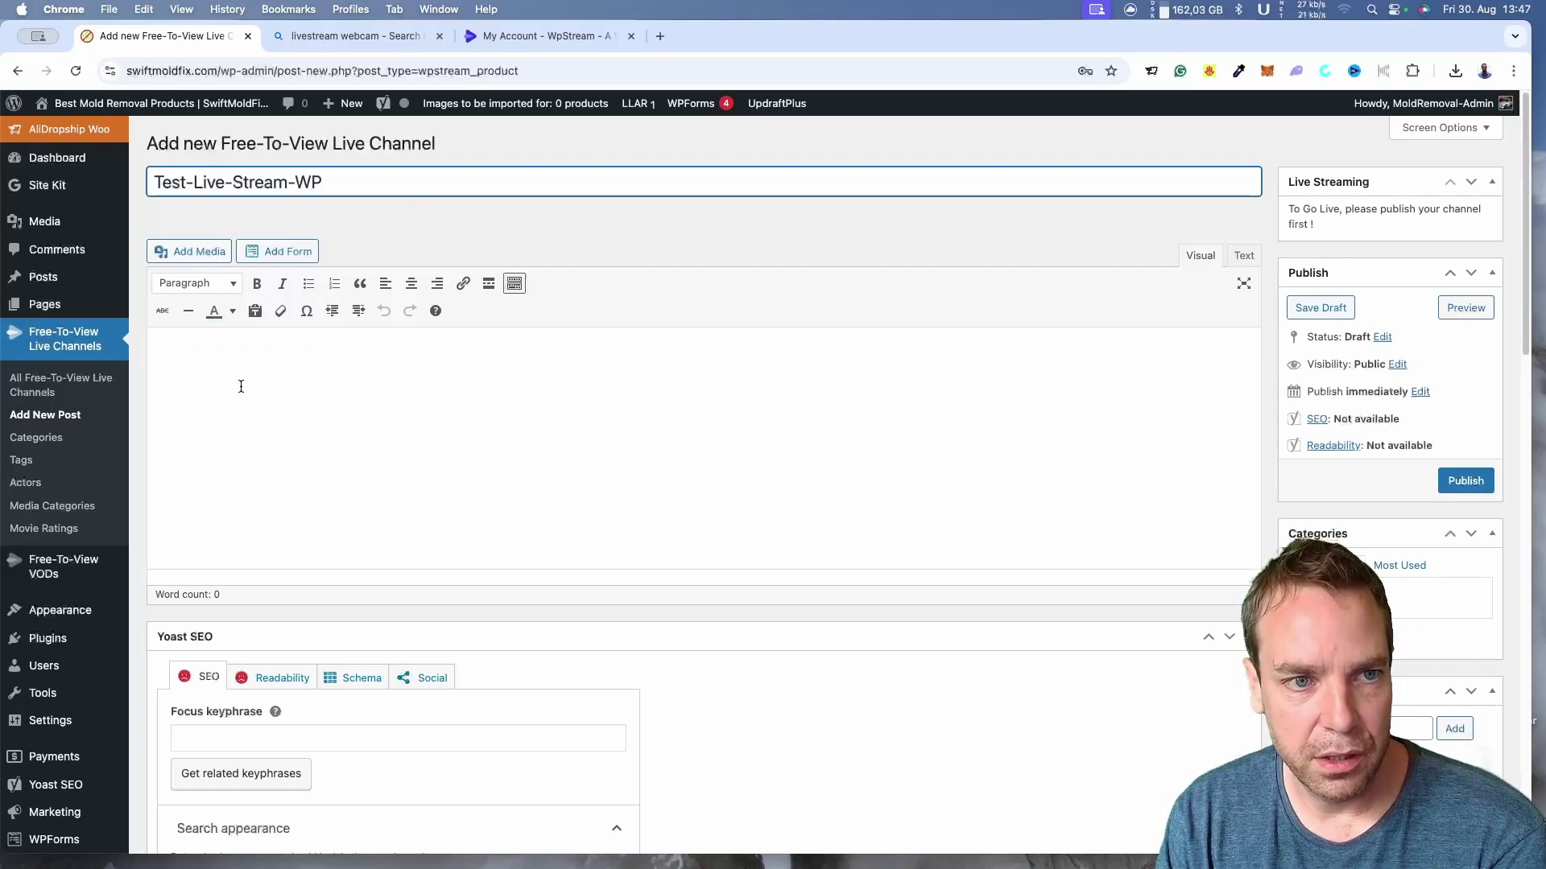
{"action": "left_click", "coordinate": [201, 374]}
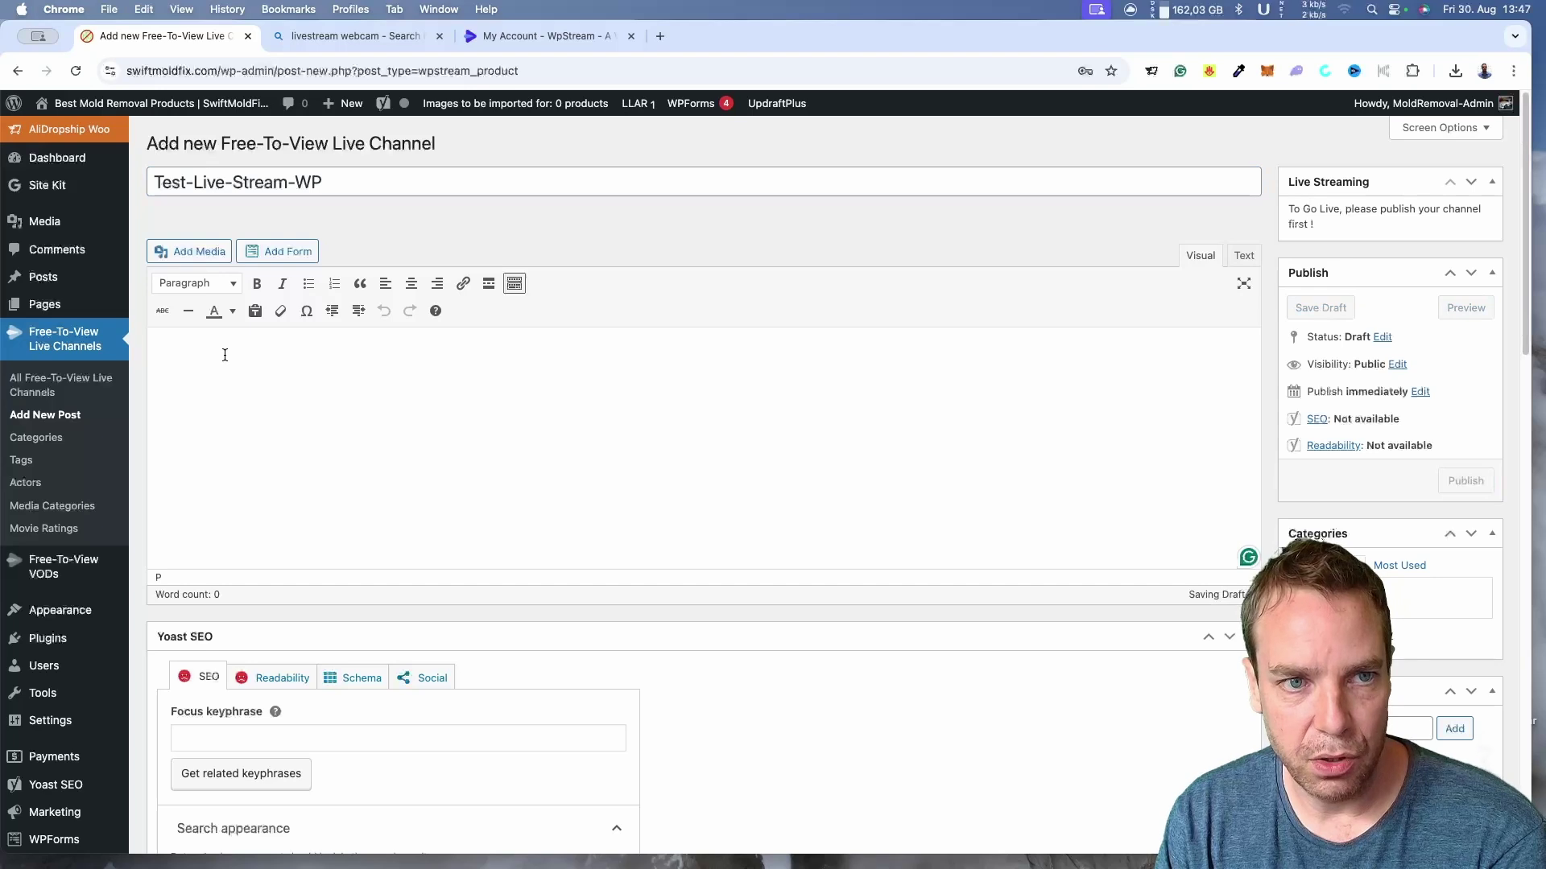
{"action": "type", "text": "Th"}
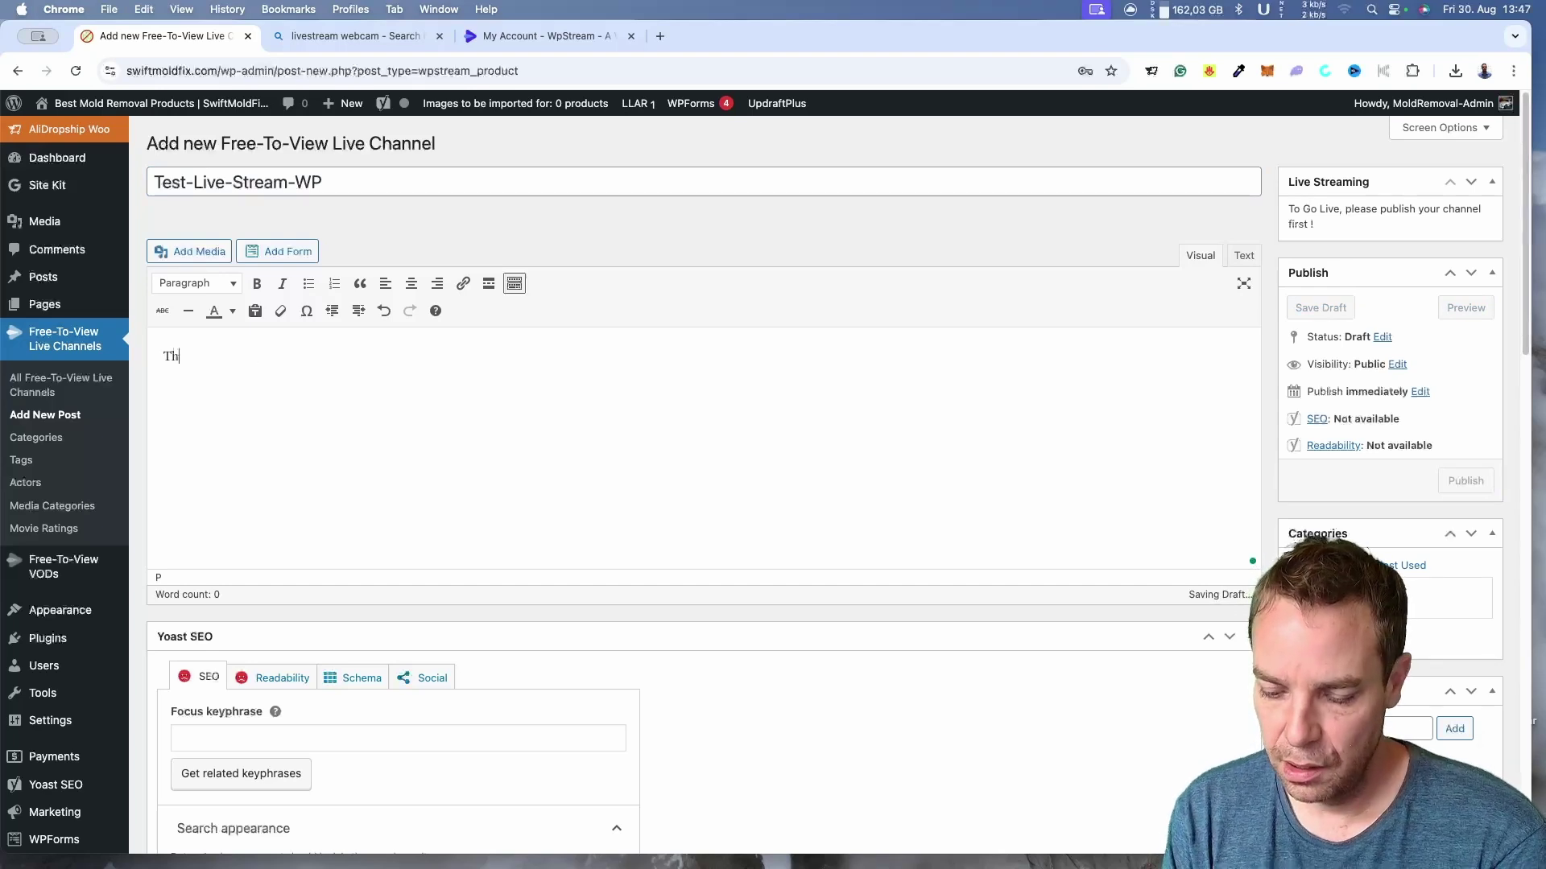
{"action": "type", "text": "is is my "}
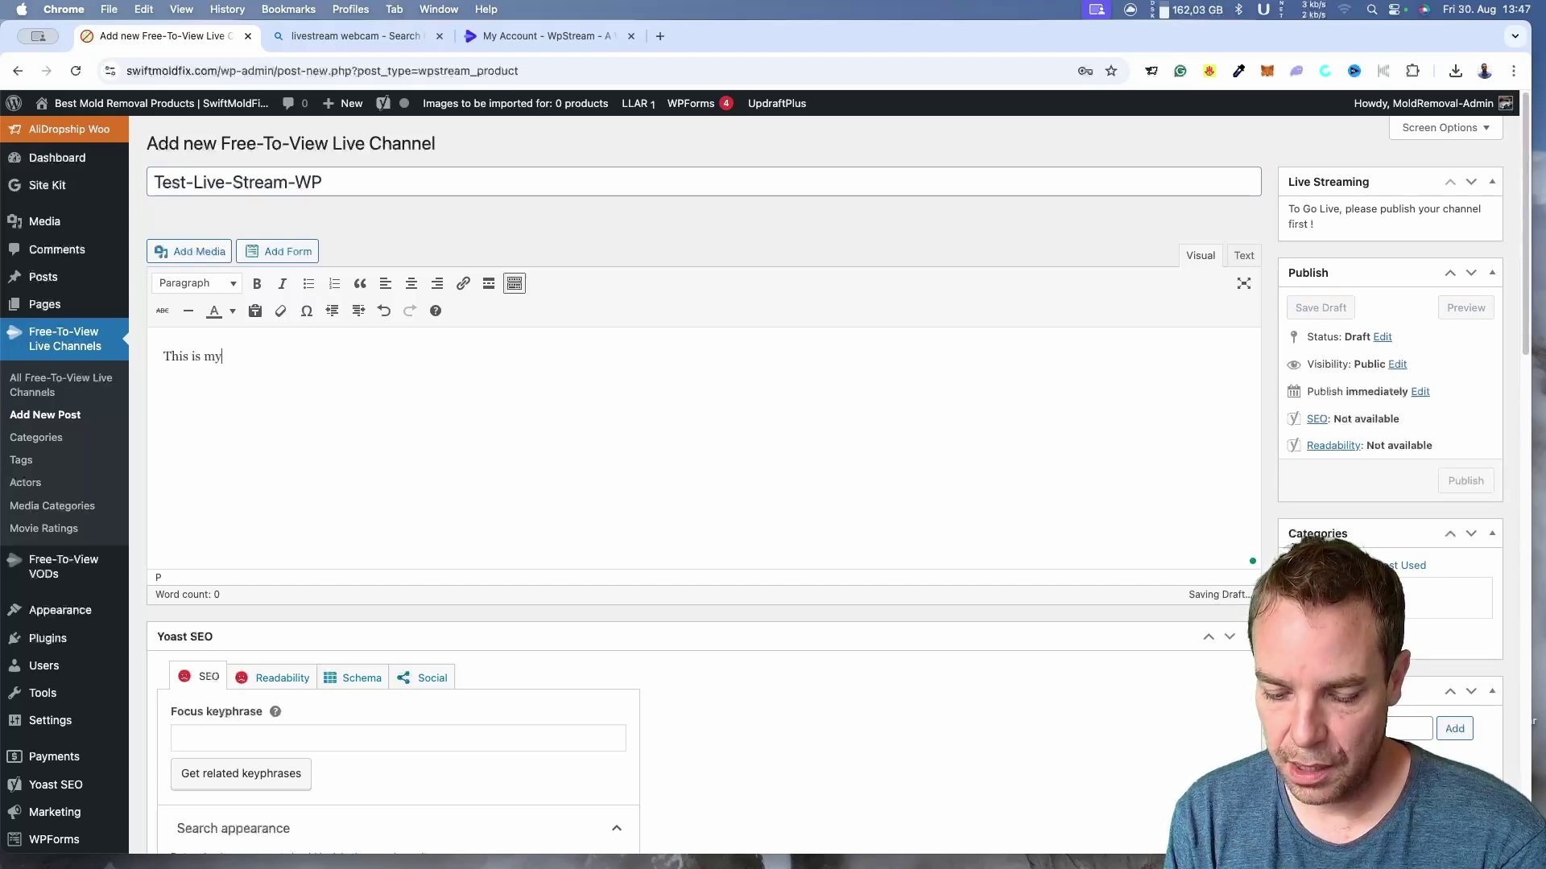
{"action": "type", "text": "test li"}
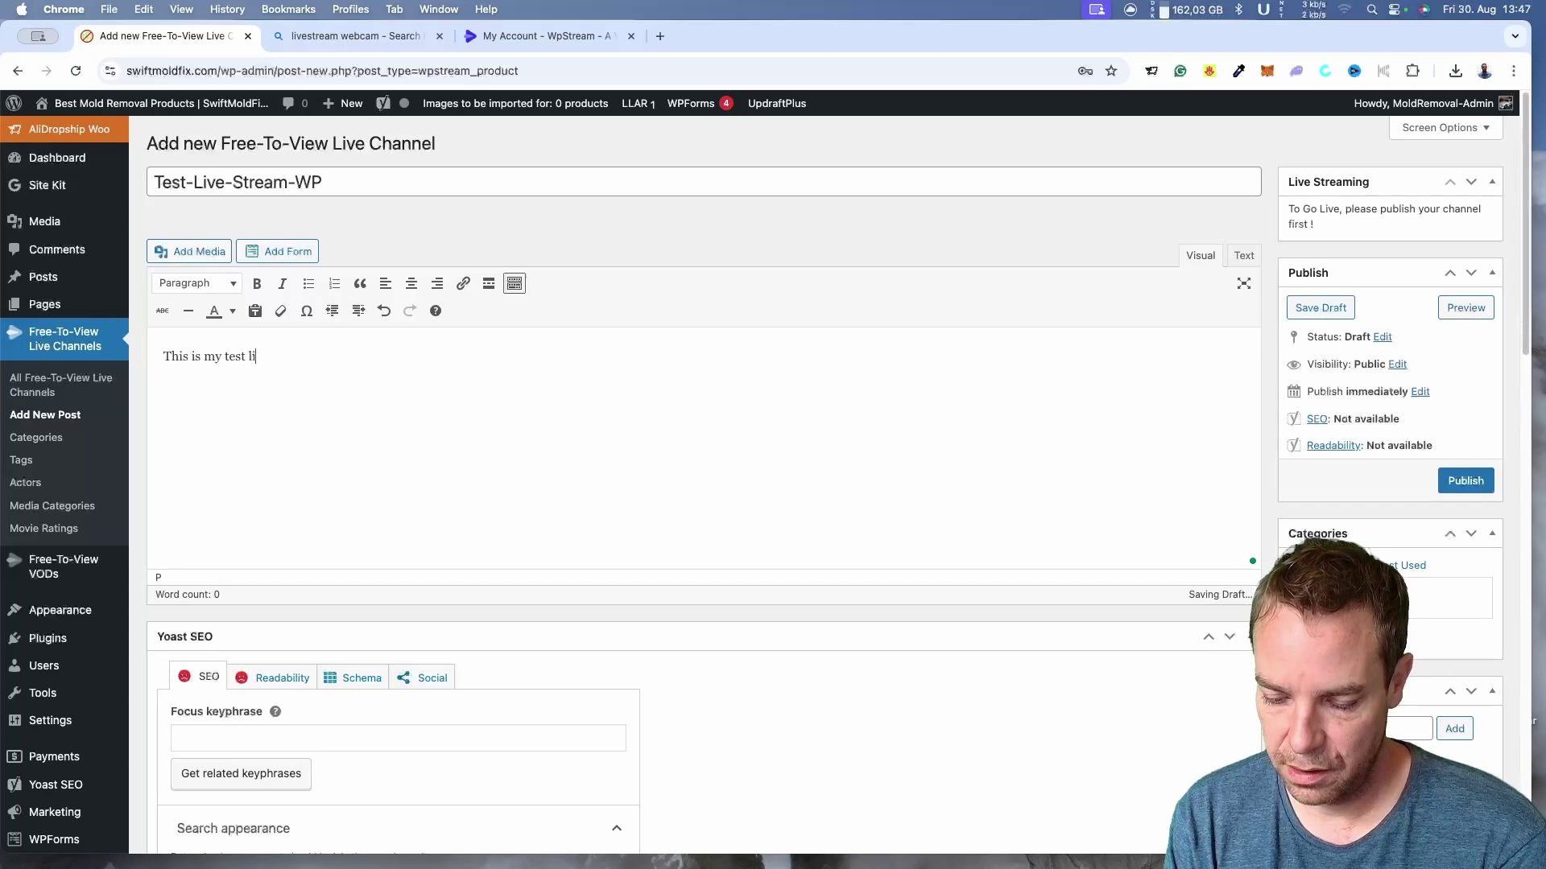
{"action": "type", "text": "ve stream o"}
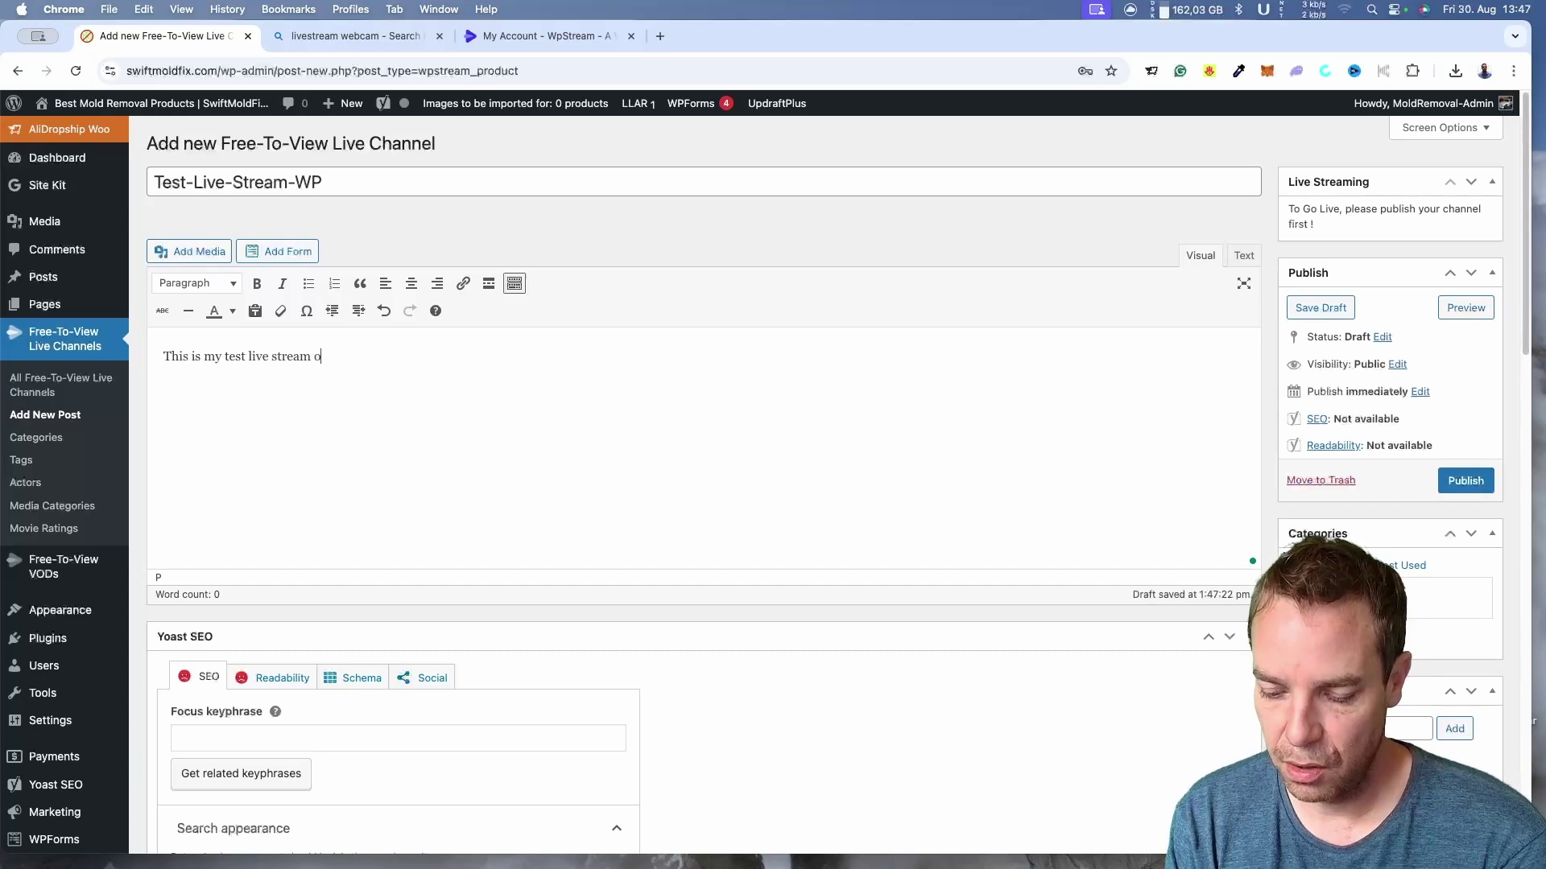
{"action": "type", "text": "n my own "}
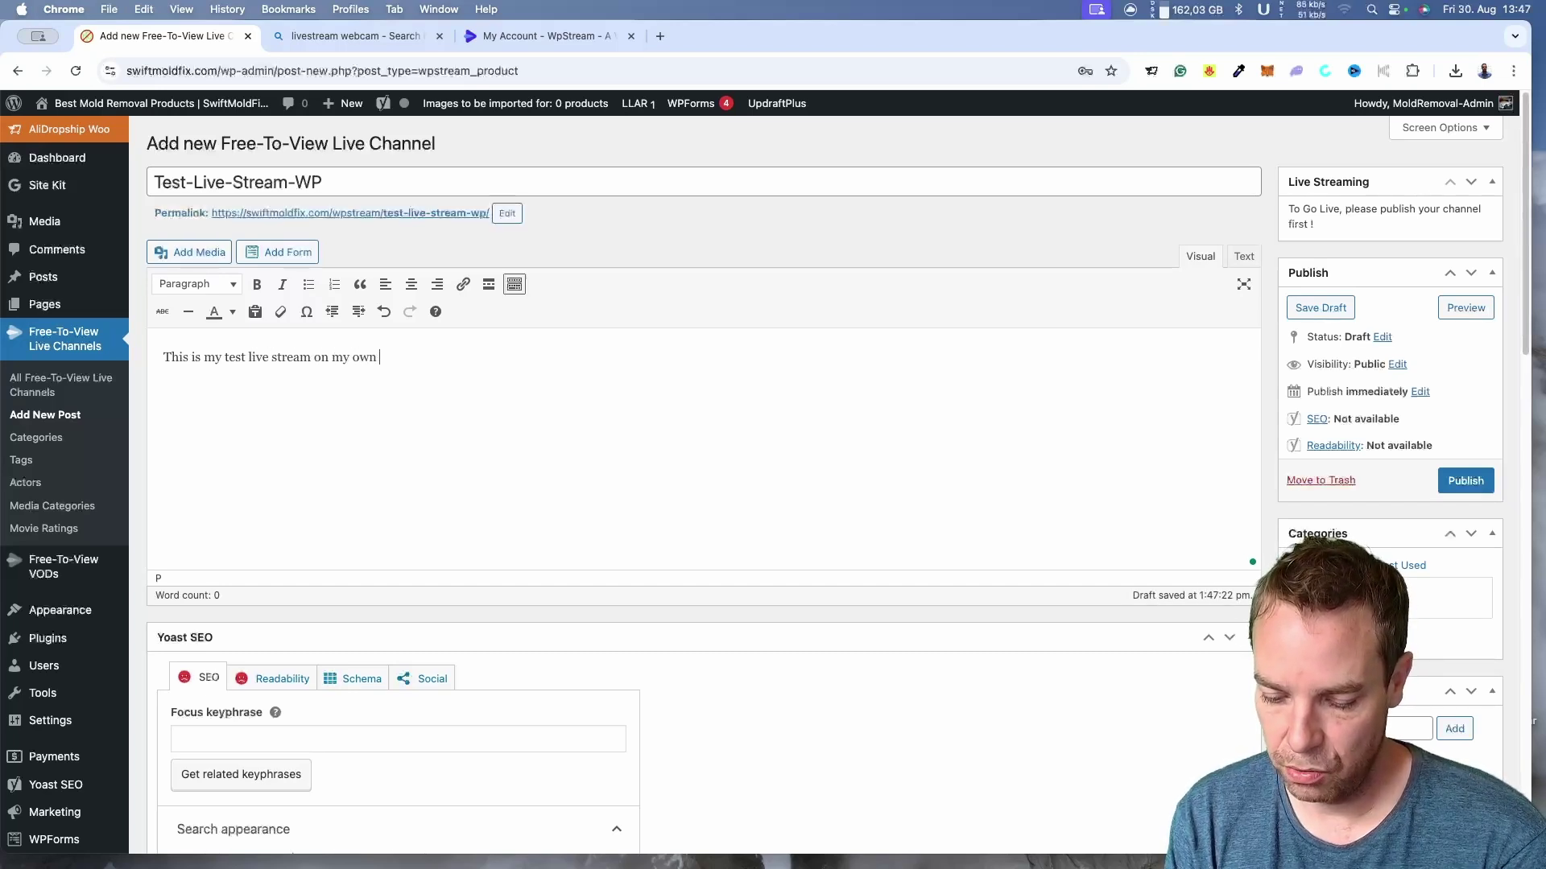
{"action": "type", "text": "WordPres"}
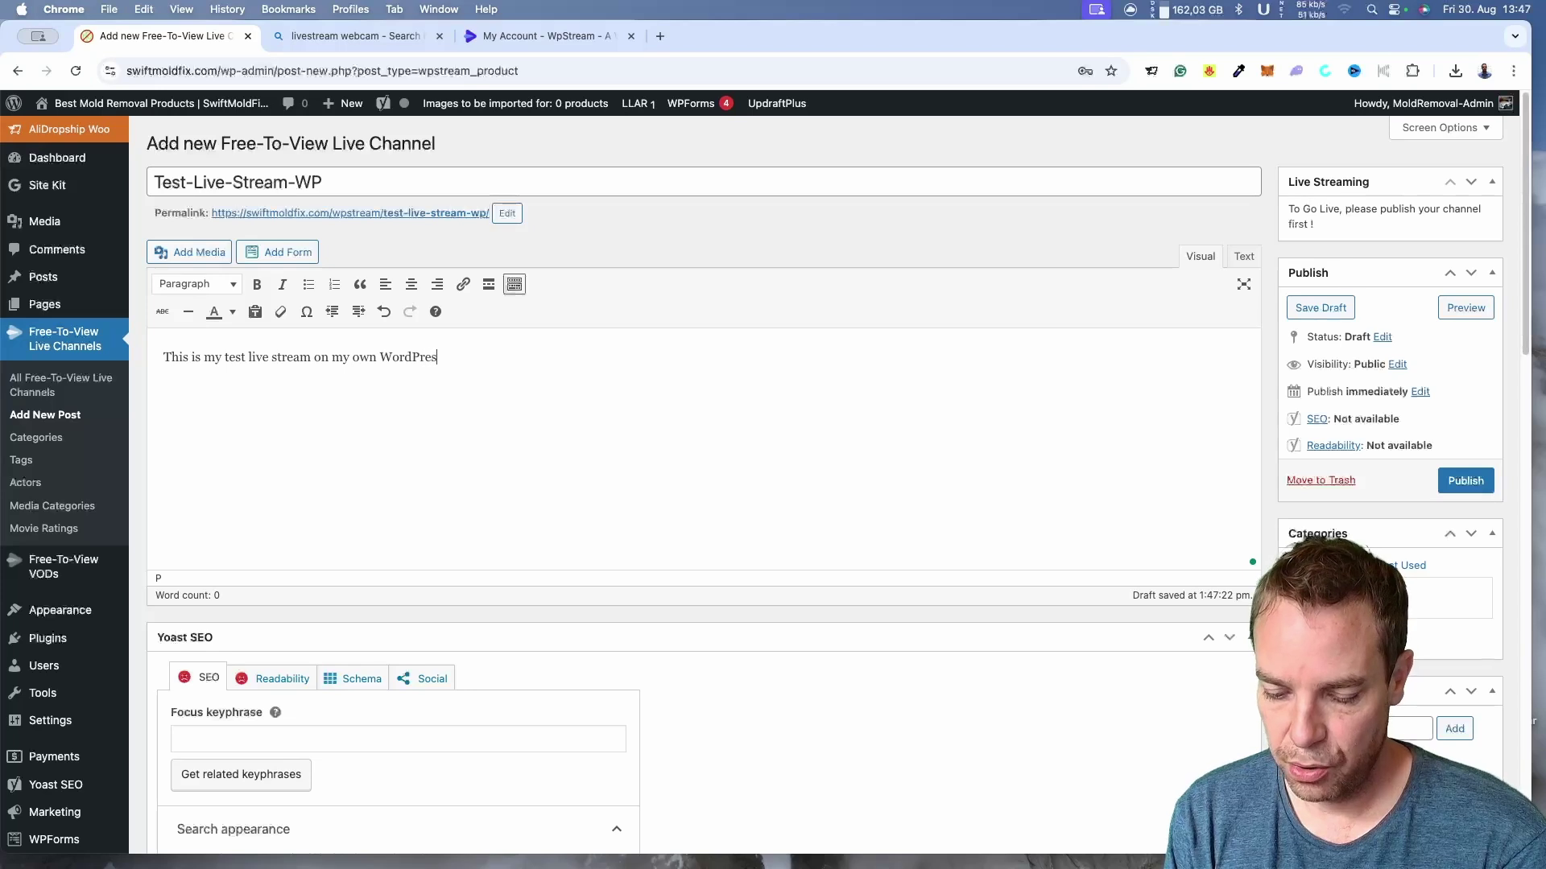
{"action": "type", "text": "s website!"}
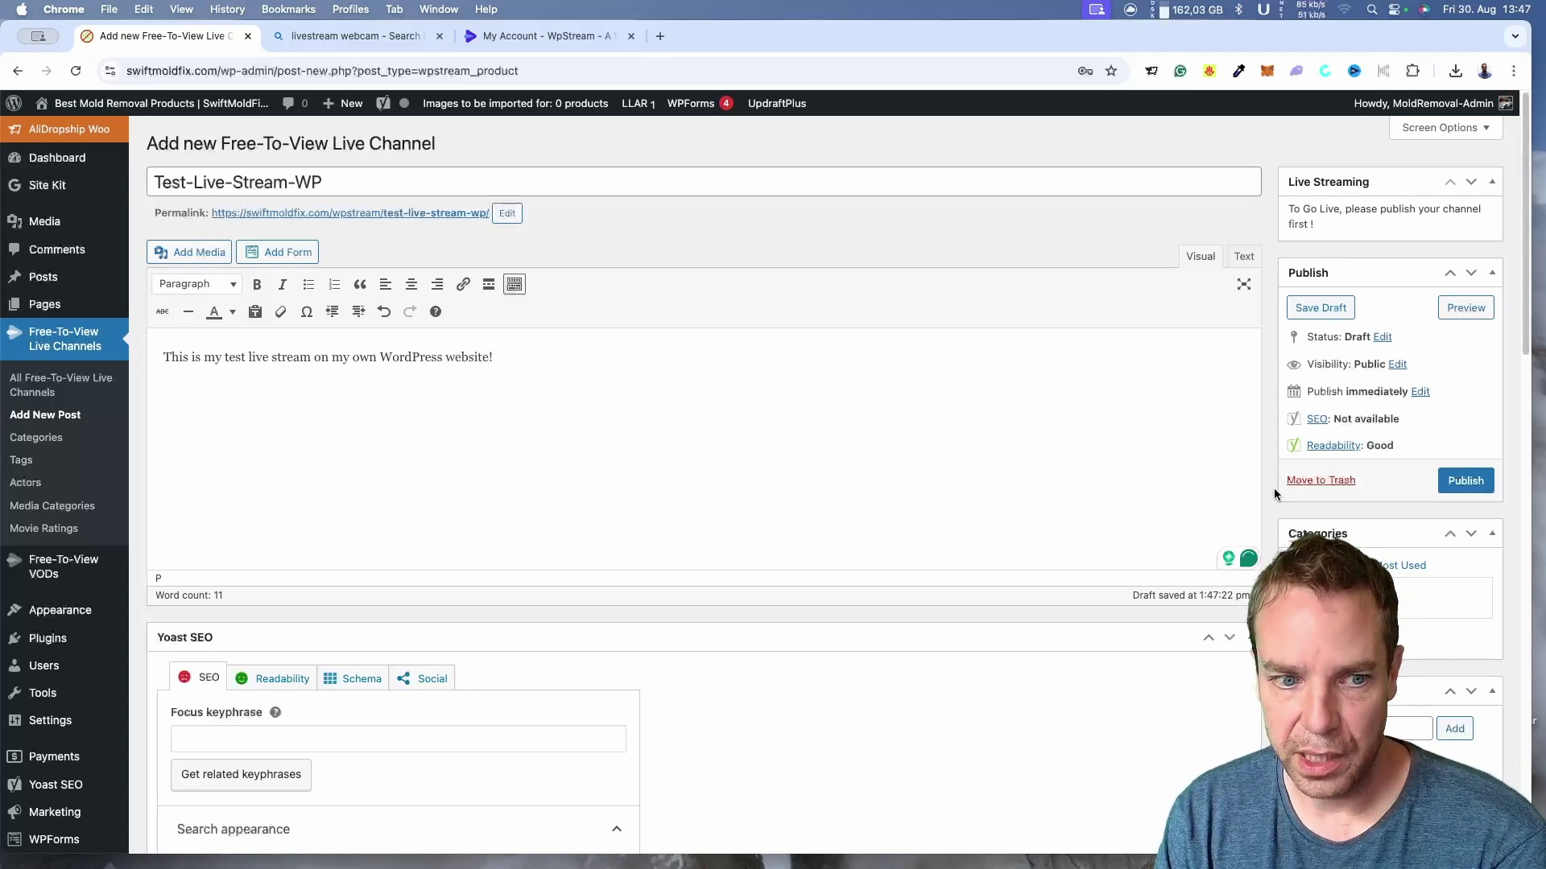
{"action": "left_click", "coordinate": [1465, 481]}
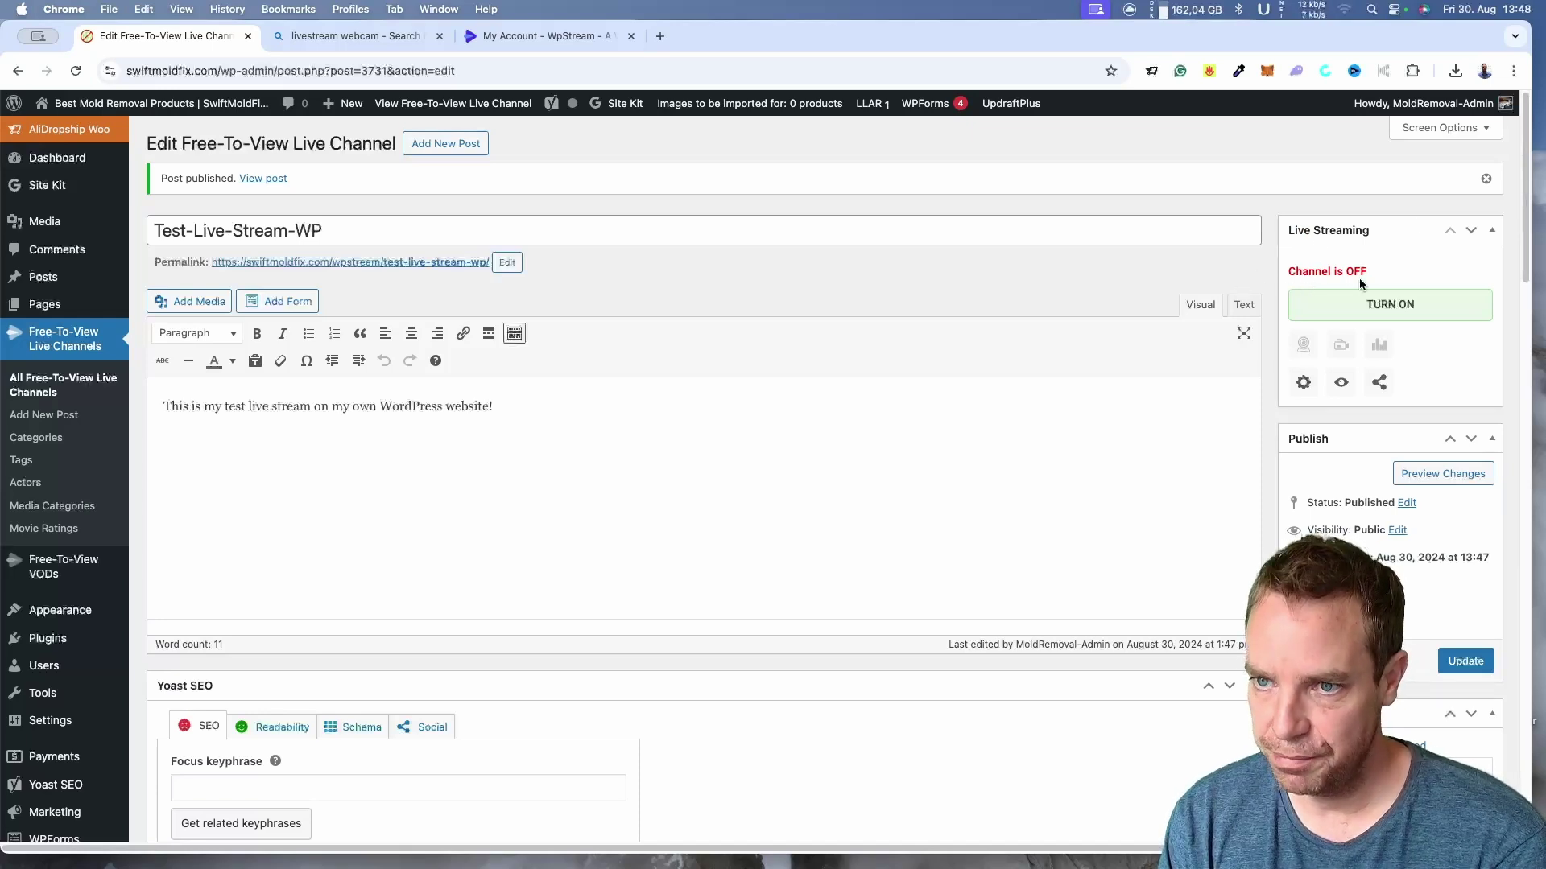
Try turning the channel on, then open its 'View post' link in a new tab
{"action": "left_click", "coordinate": [1378, 314]}
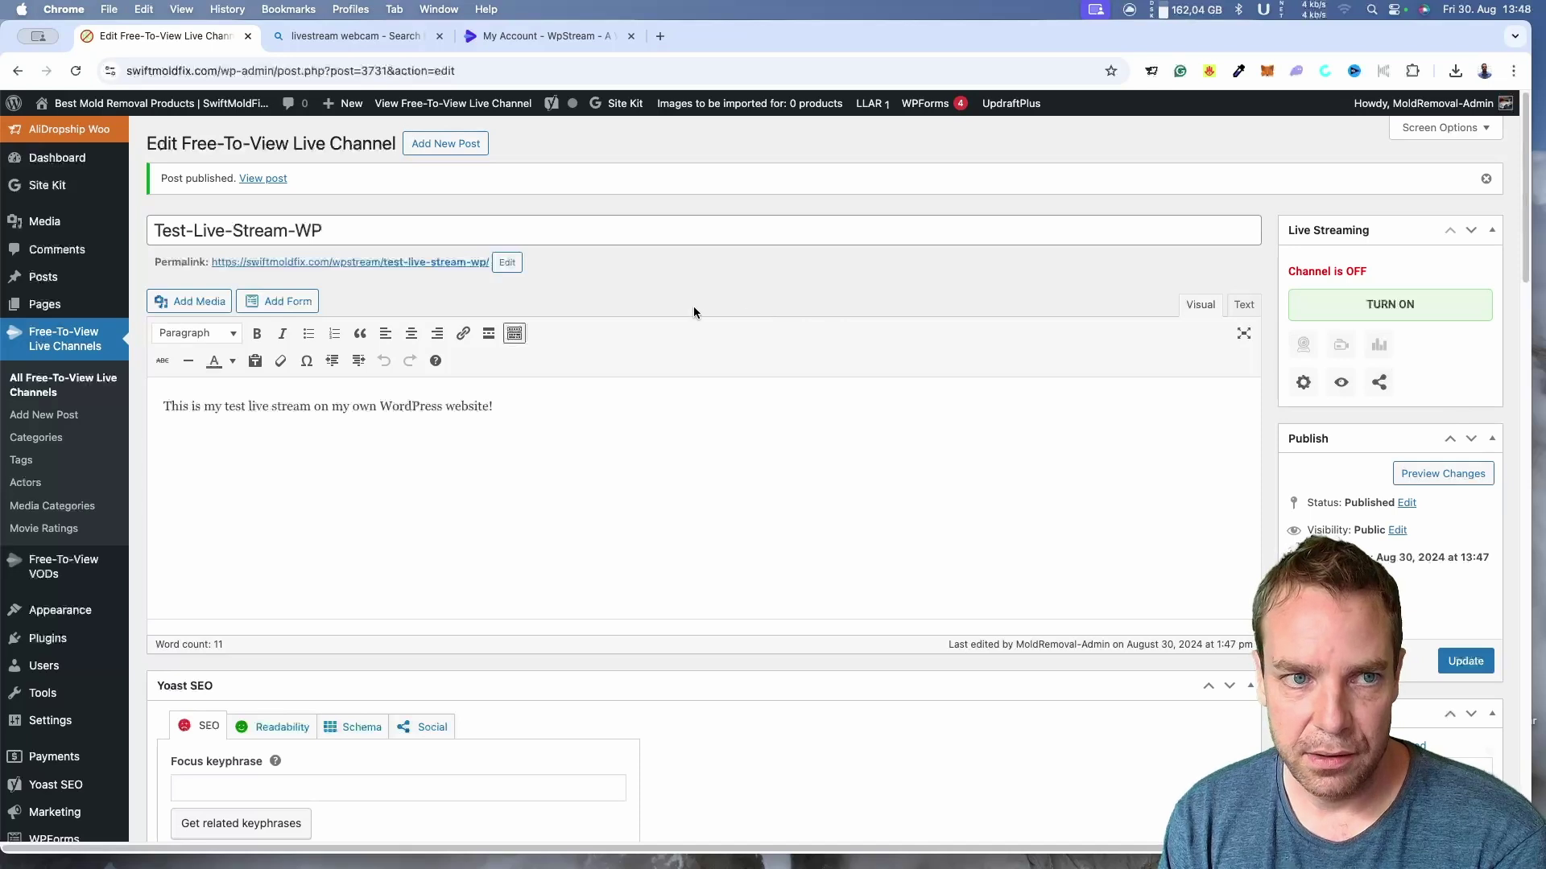
{"action": "right_click", "coordinate": [264, 179]}
{"action": "left_click", "coordinate": [306, 190]}
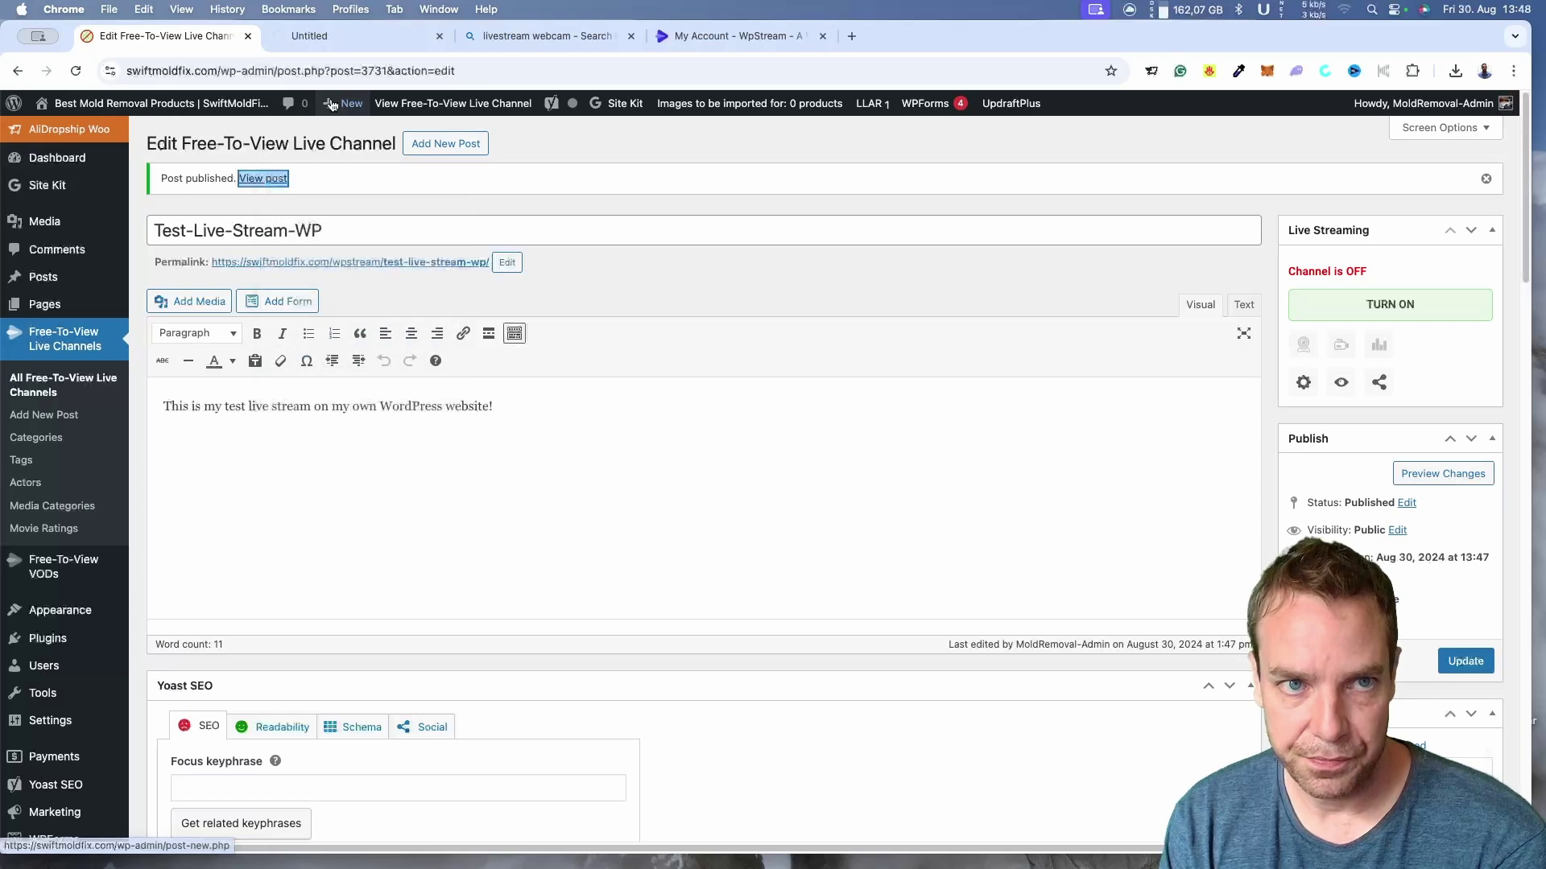
Scroll through the Test-Live-Stream-WP page showing the 'We are not live at this moment' player
{"action": "left_click", "coordinate": [362, 35]}
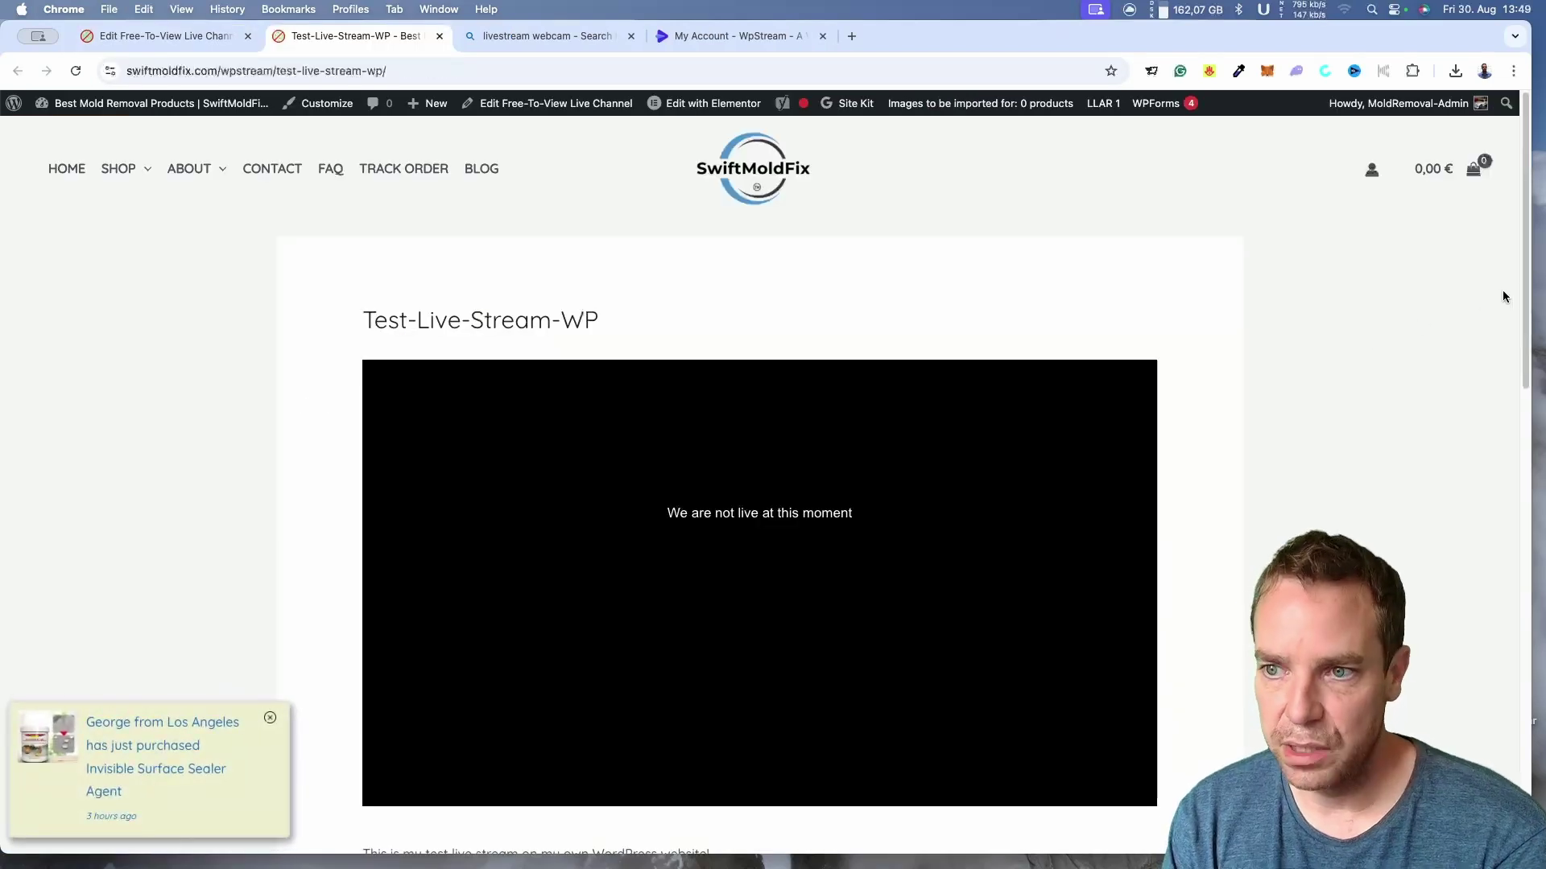
{"action": "left_click_drag", "start_coordinate": [1524, 284], "coordinate": [1524, 322]}
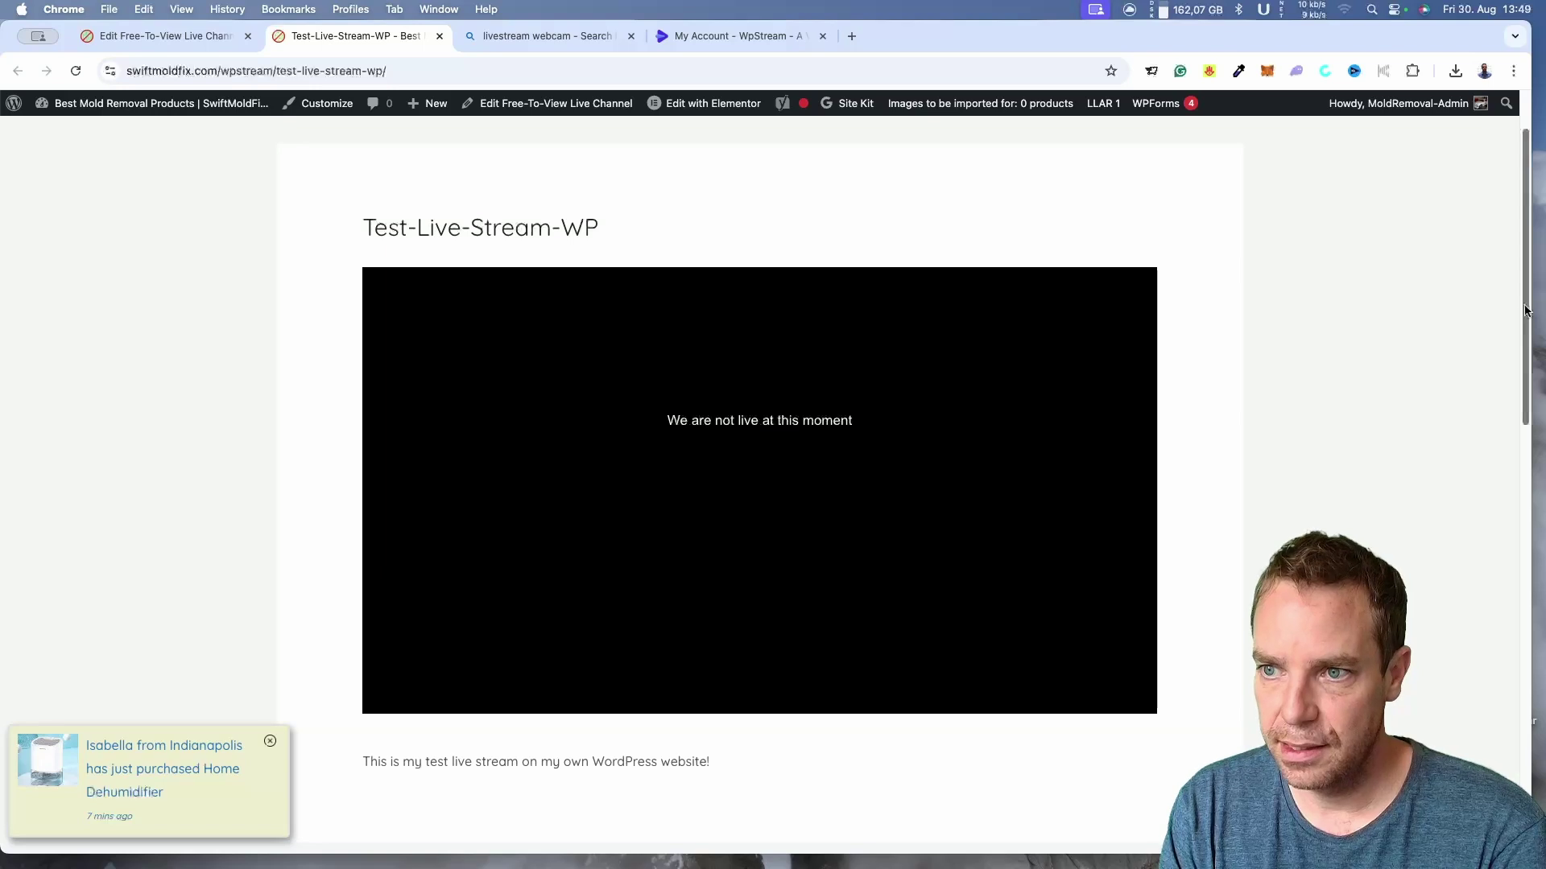
{"action": "left_click_drag", "start_coordinate": [1524, 309], "coordinate": [1522, 273]}
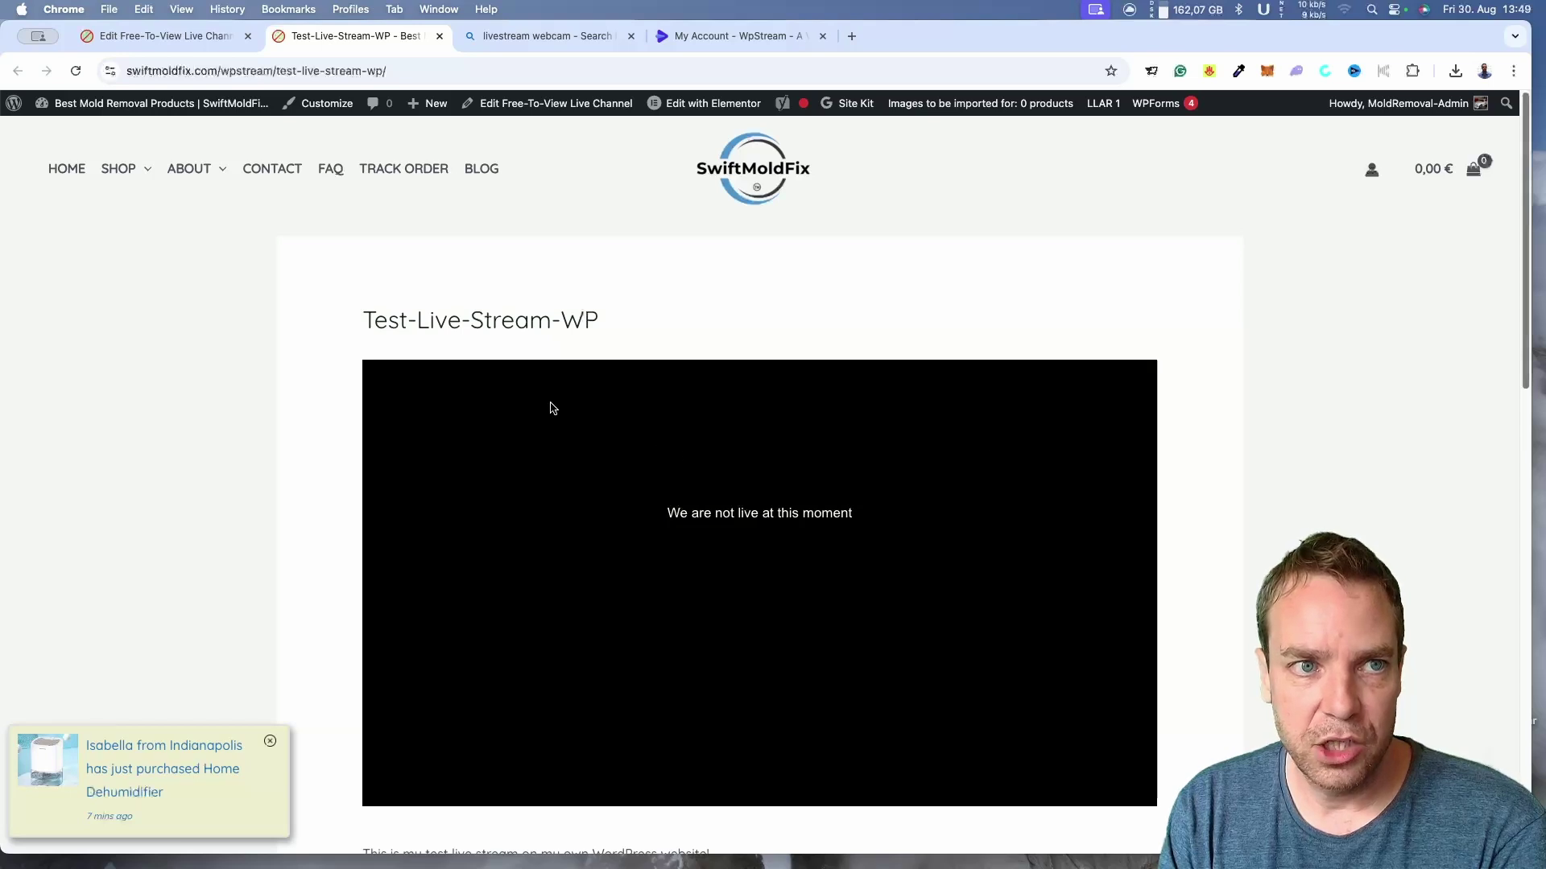
Turn on the Test-Live-Stream-WP channel in its editor and start a webcam broadcast for it
{"action": "left_click", "coordinate": [169, 42]}
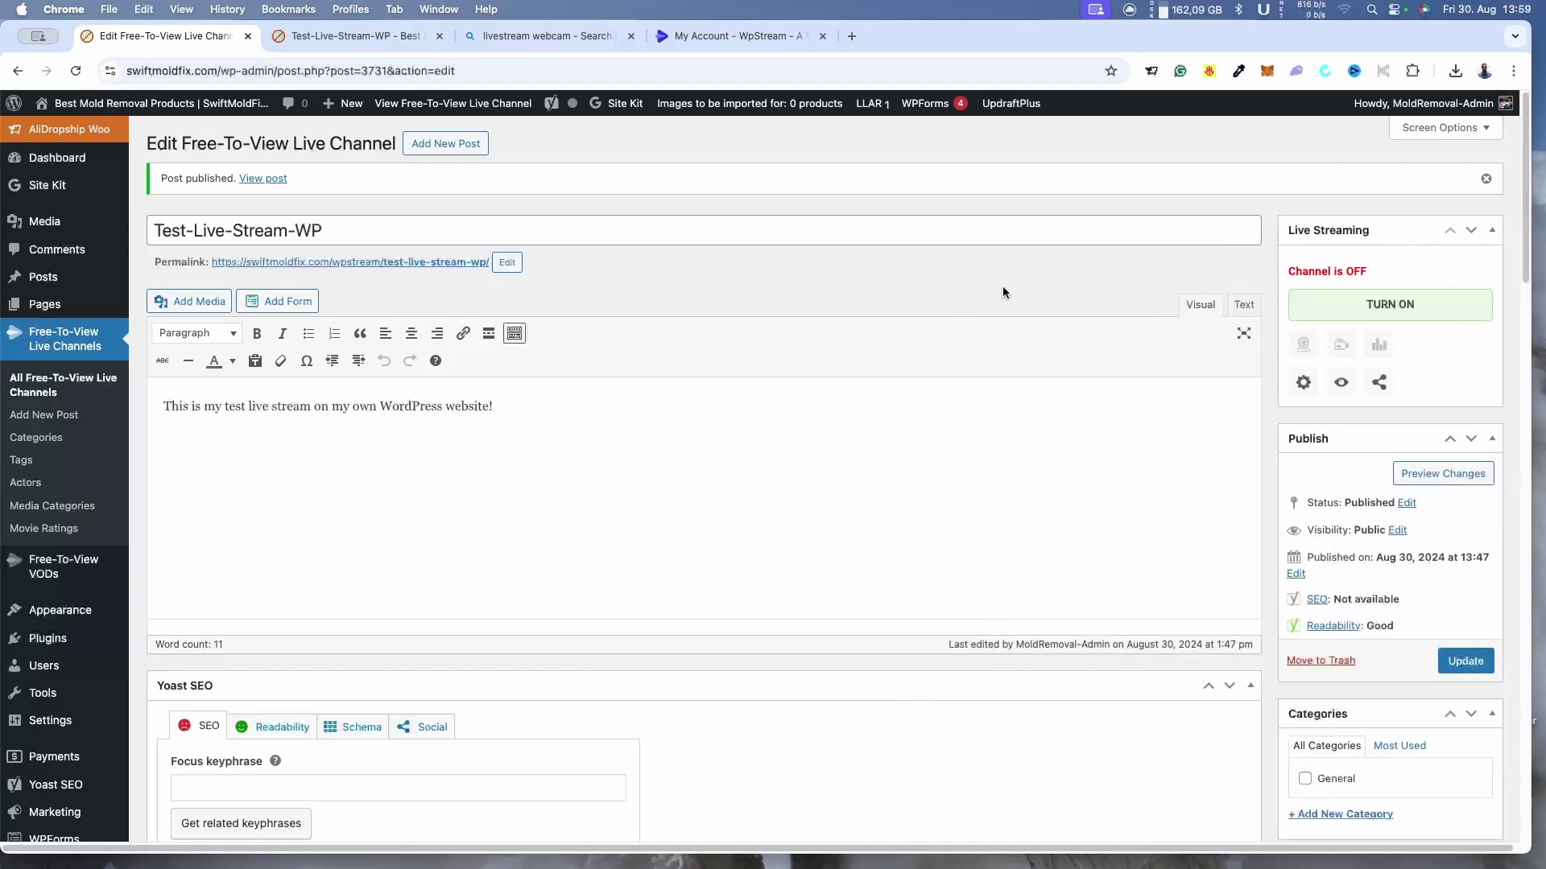
{"action": "left_click", "coordinate": [1392, 312]}
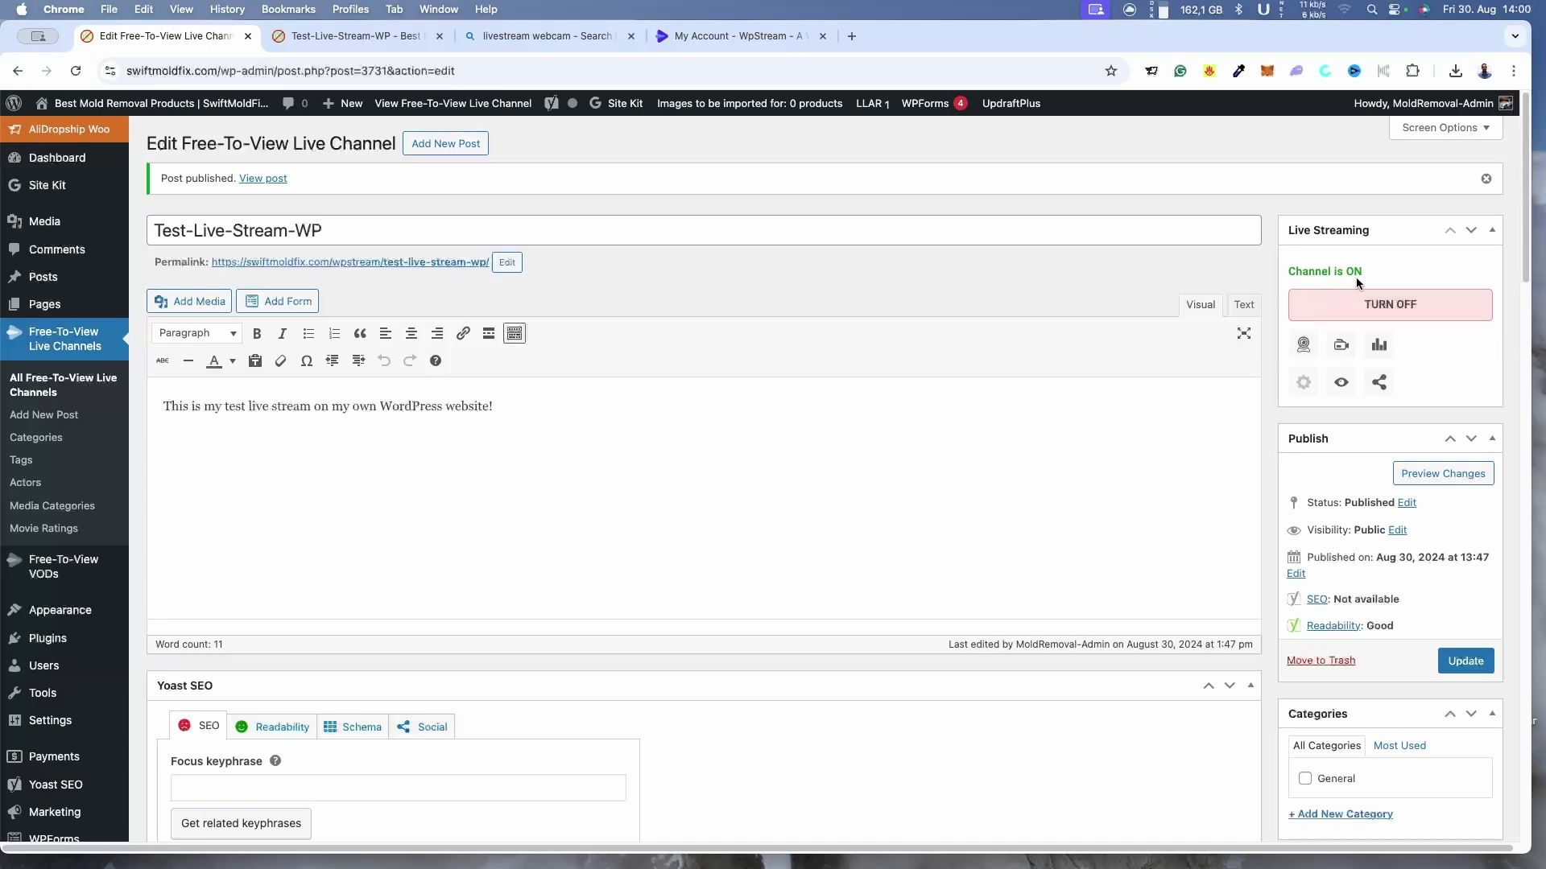
{"action": "left_click", "coordinate": [1304, 346]}
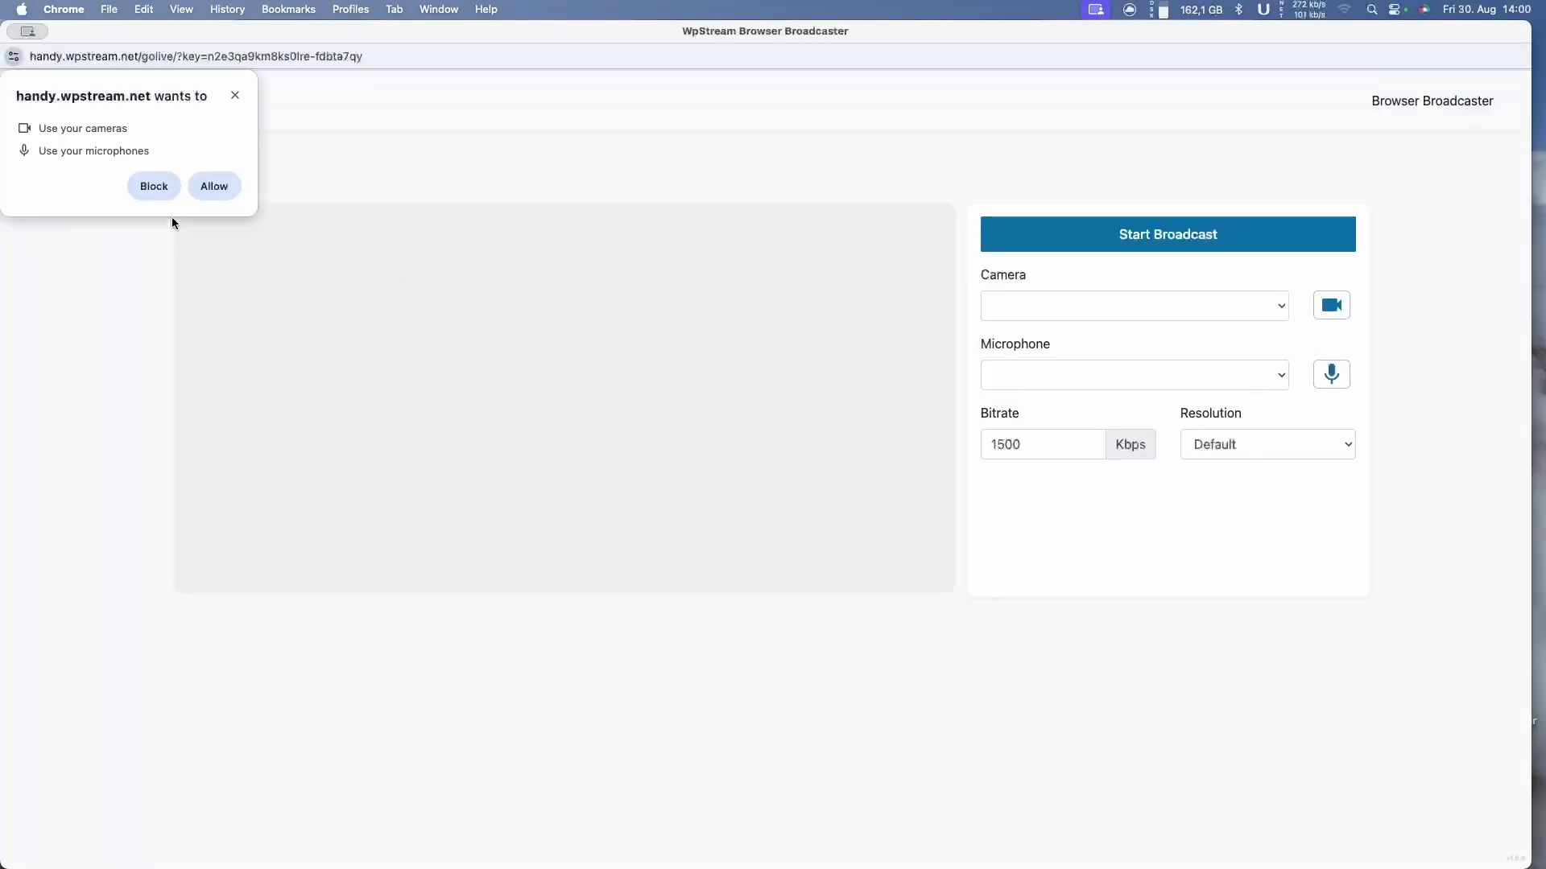
Allow camera and microphone access, mute the microphone, and start broadcasting the MX Brio webcam feed
{"action": "left_click", "coordinate": [214, 187]}
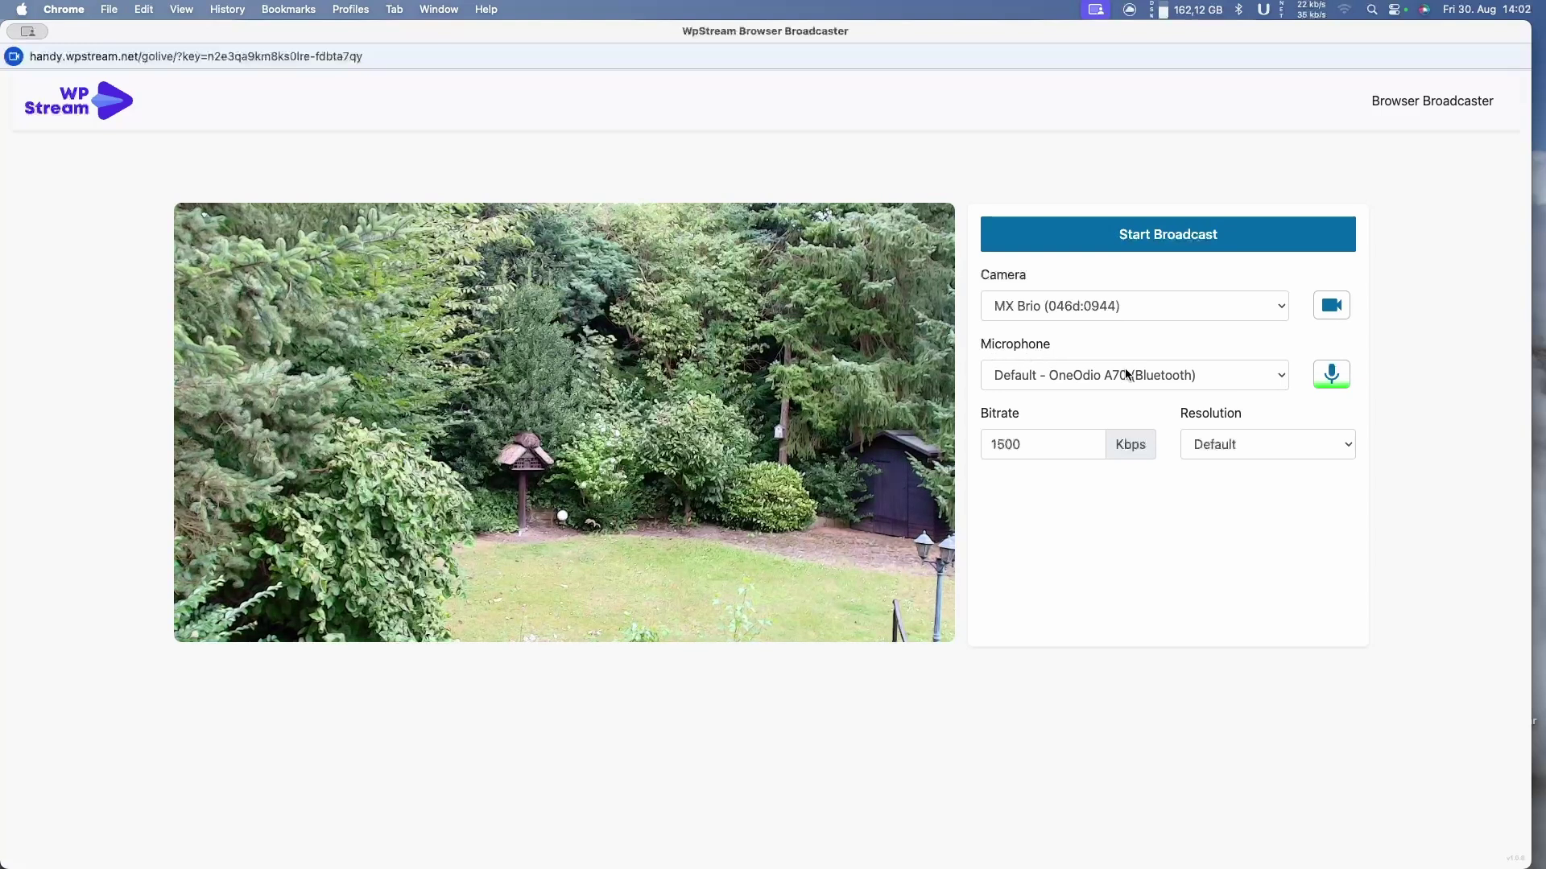
{"action": "left_click", "coordinate": [1331, 375]}
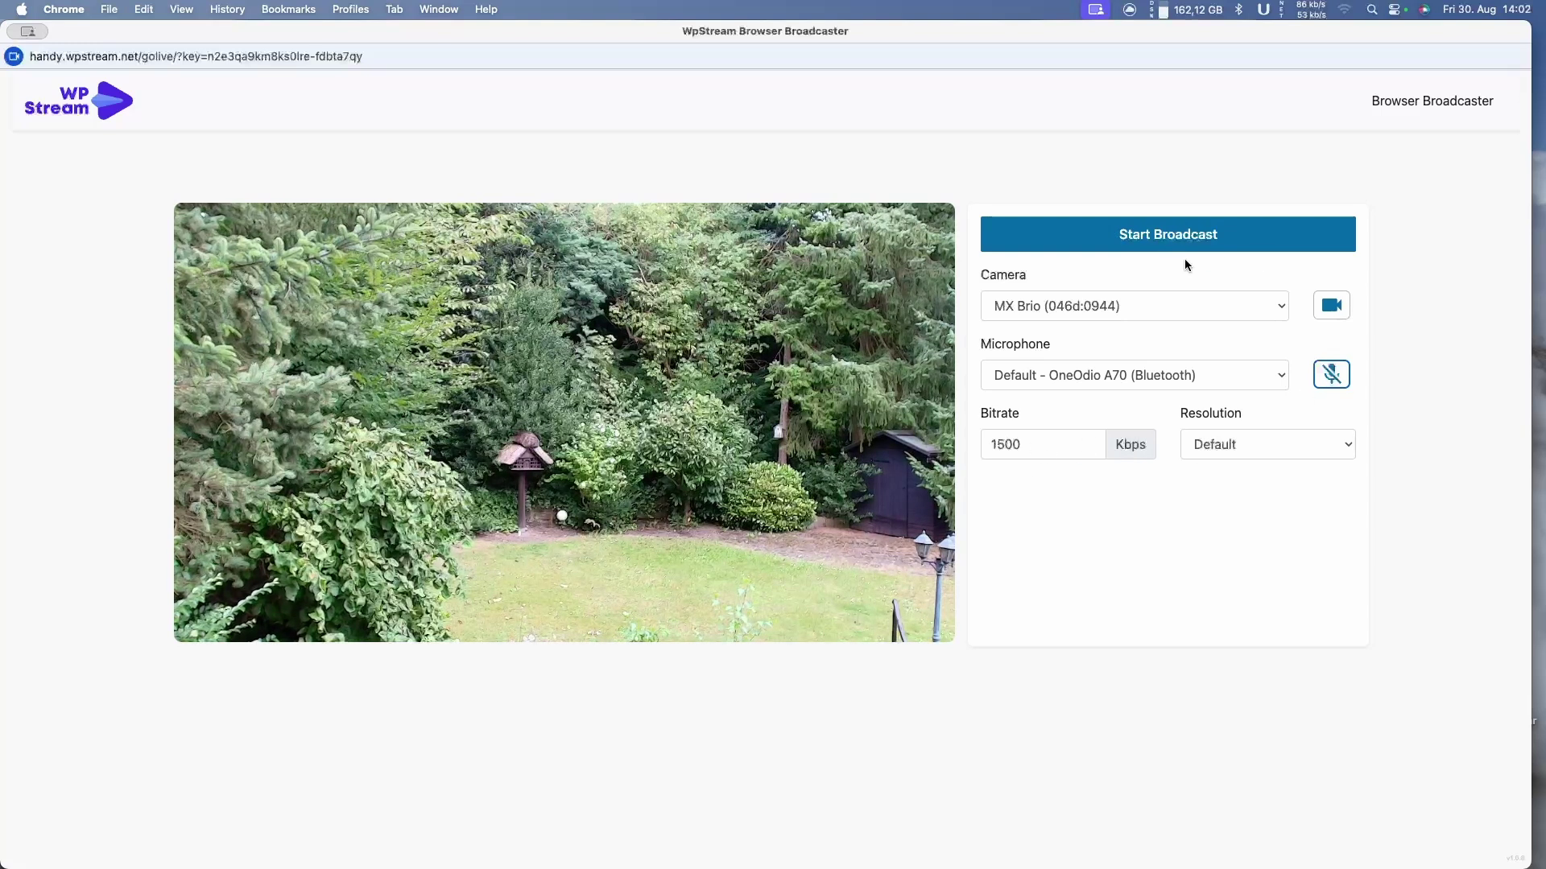
{"action": "left_click", "coordinate": [1162, 236]}
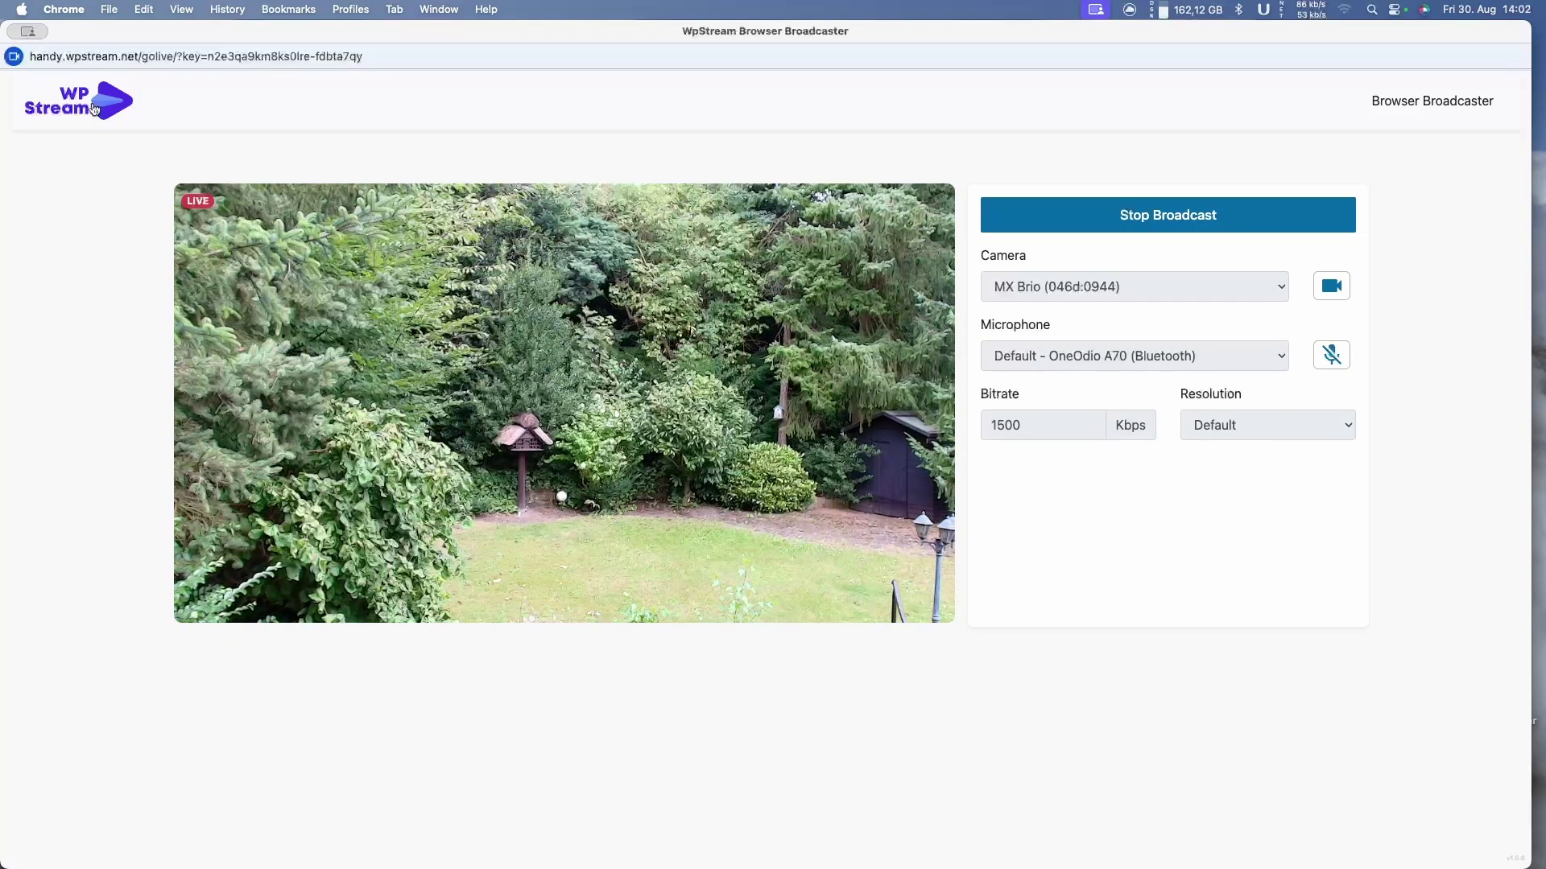
{"action": "left_click", "coordinate": [35, 32]}
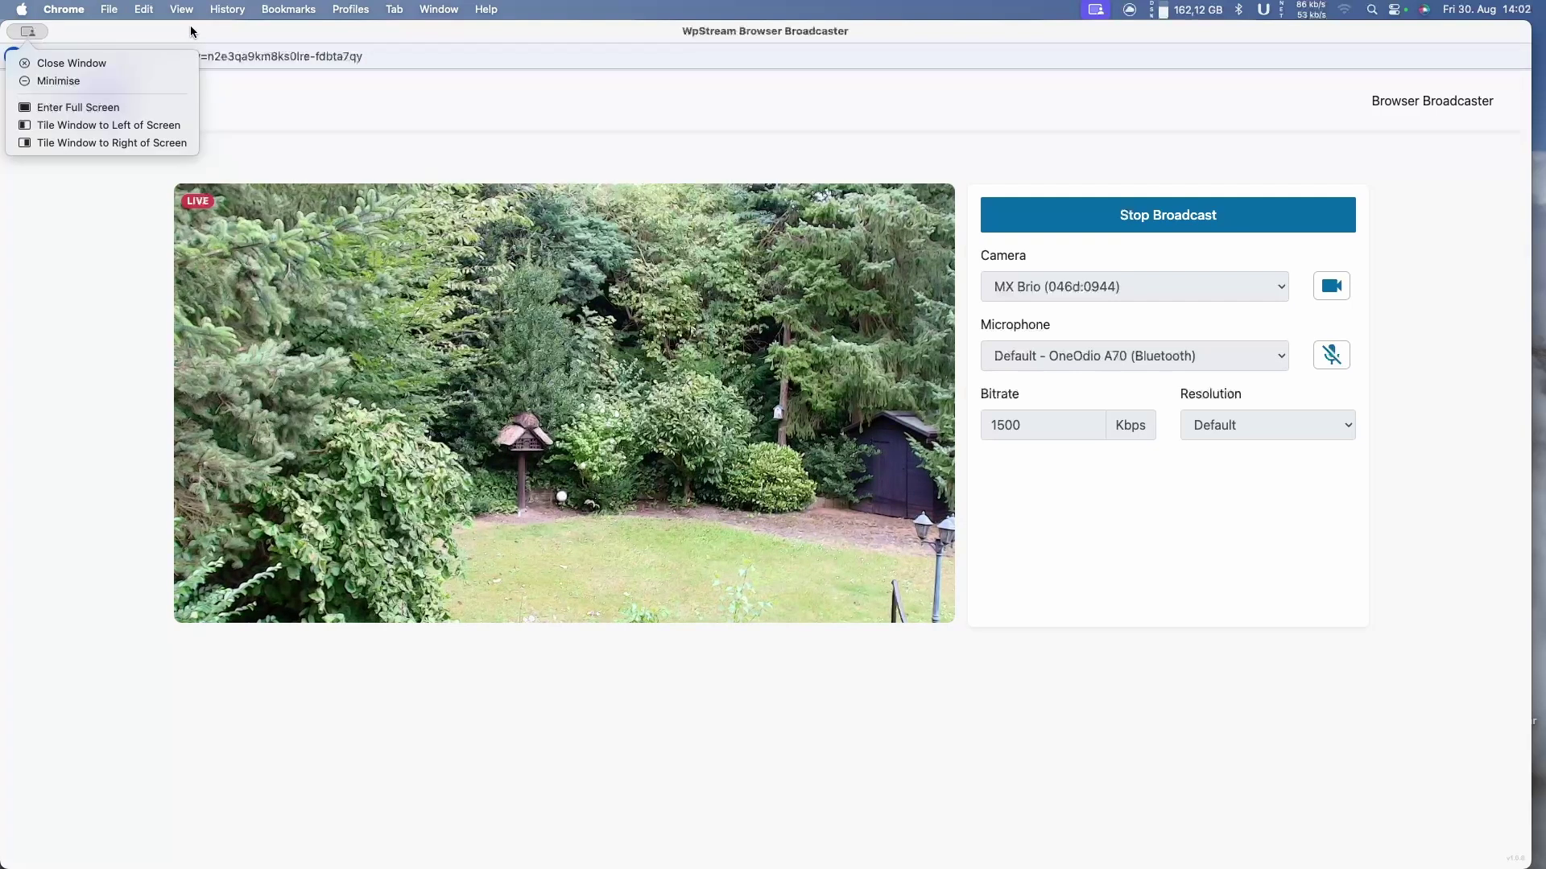
Move the broadcaster window aside and reload the Test-Live-Stream-WP page to load the live stream
{"action": "left_click_drag", "start_coordinate": [190, 30], "coordinate": [235, 273]}
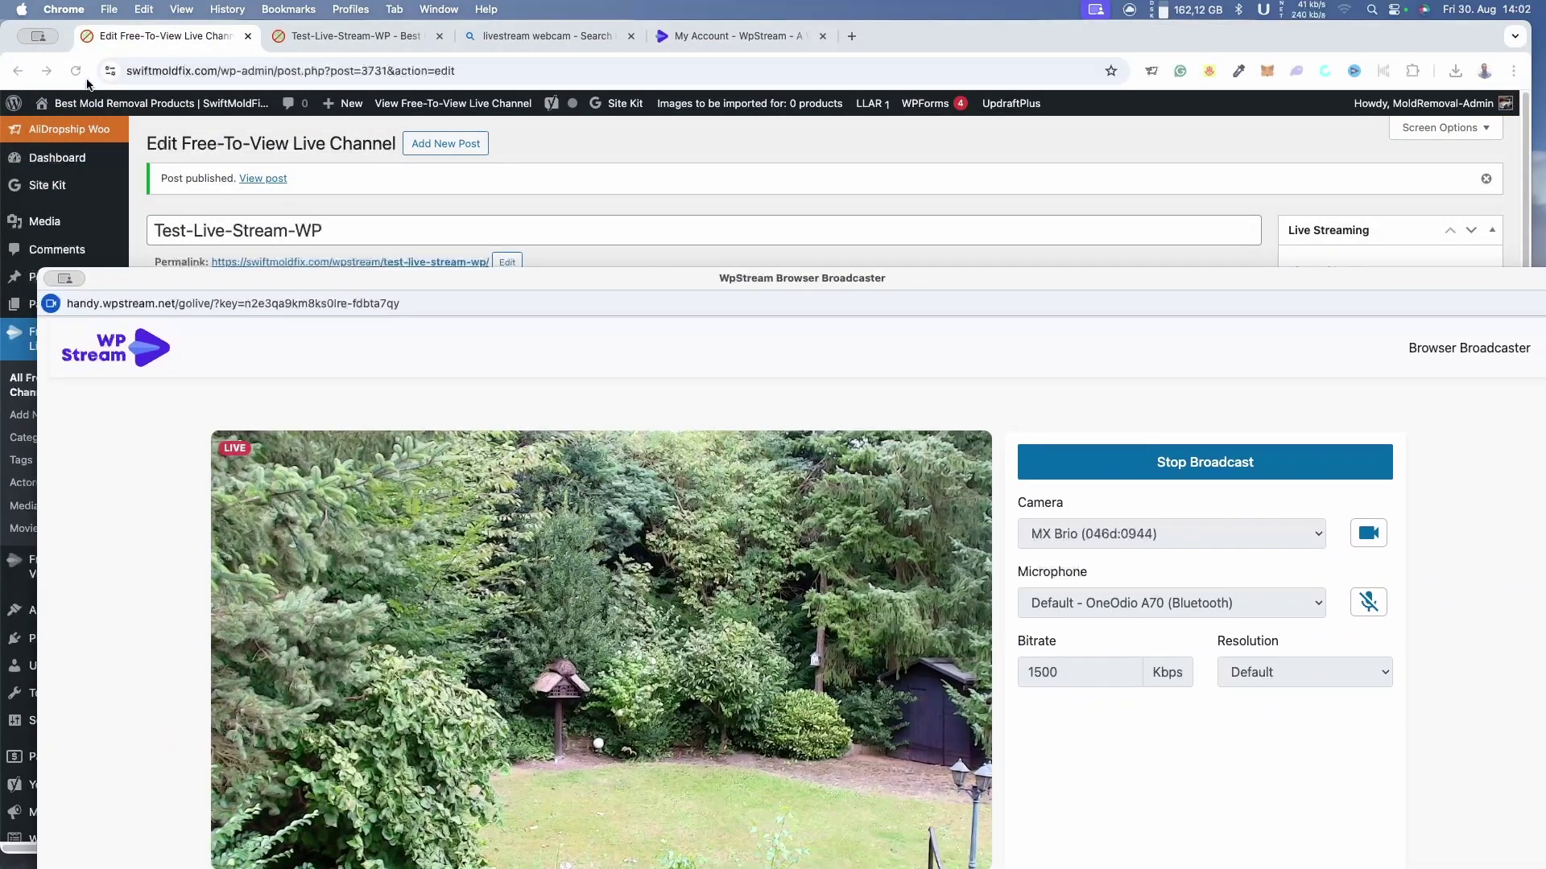
{"action": "left_click", "coordinate": [157, 40]}
{"action": "left_click", "coordinate": [330, 40]}
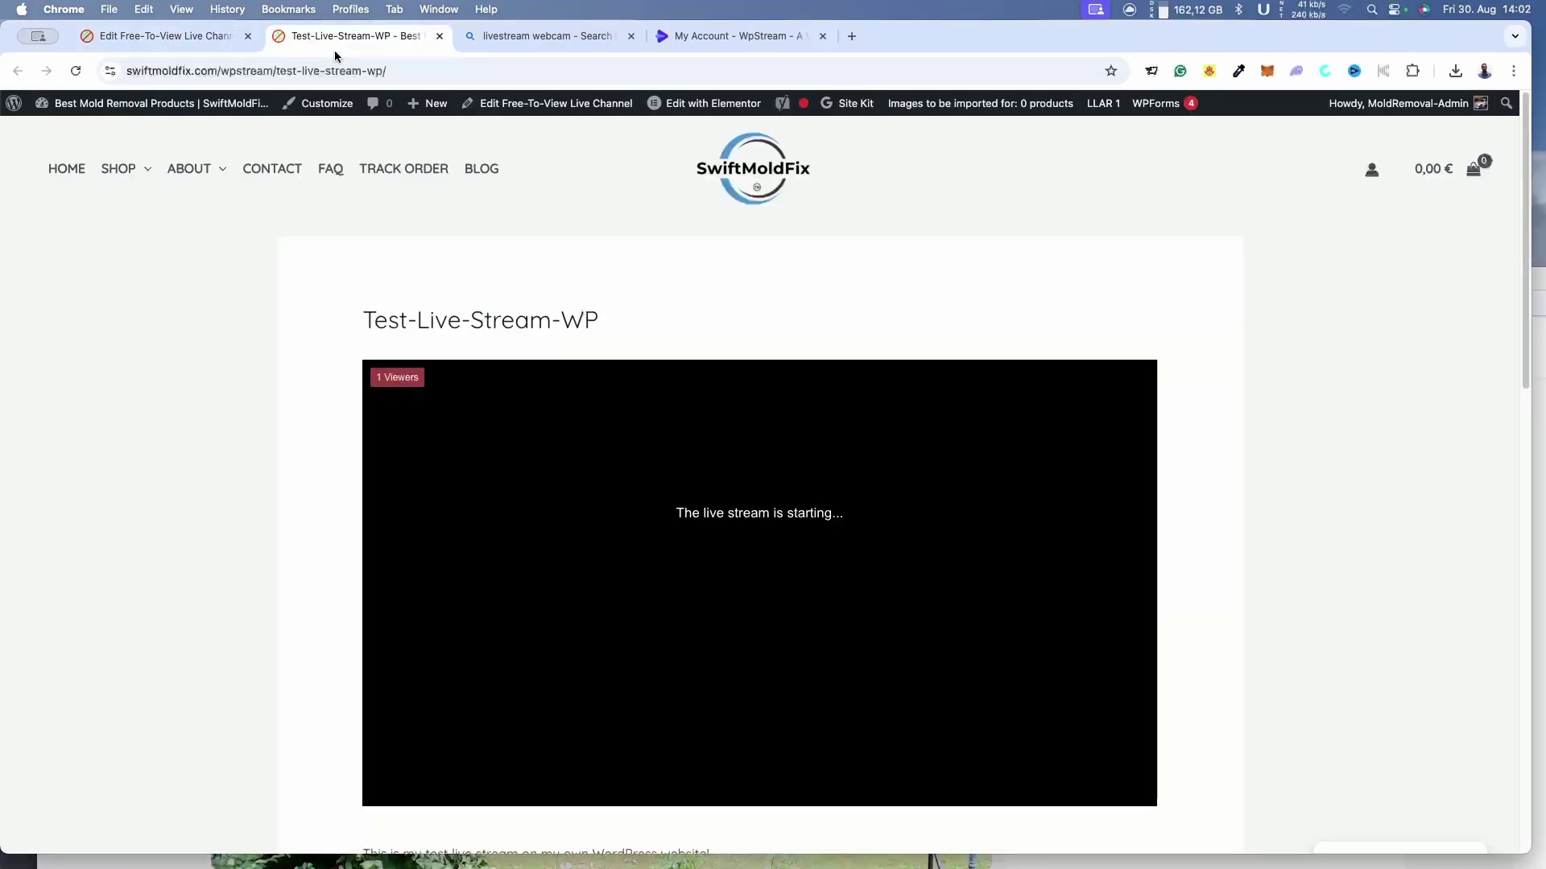
{"action": "left_click", "coordinate": [77, 70]}
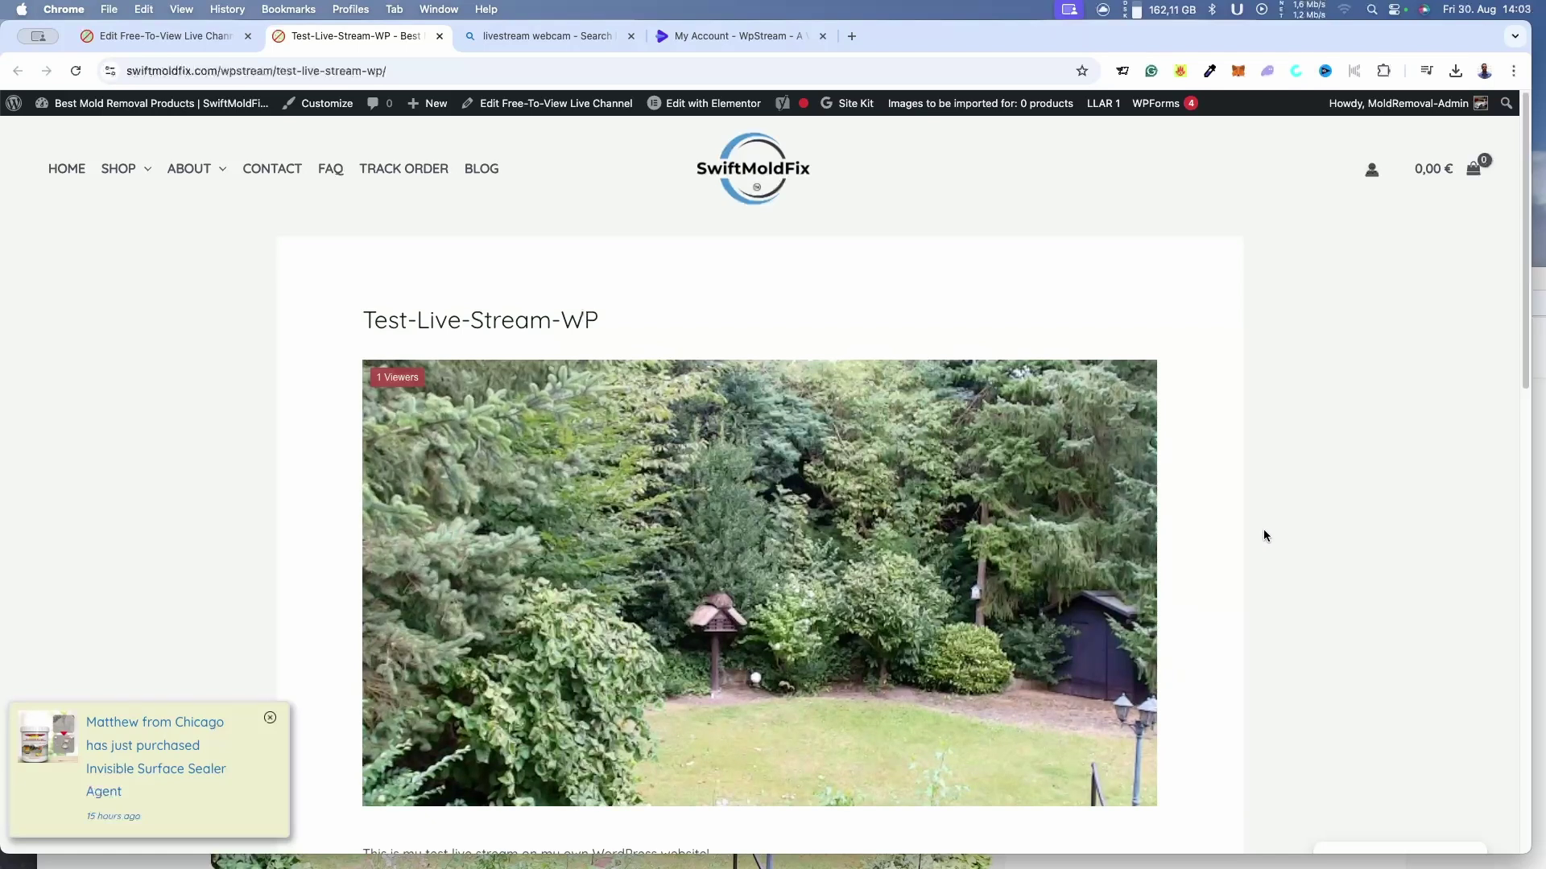
Scroll through the live garden stream on the channel page, then view the WpStream My Account dashboard
{"action": "mouse_move", "coordinate": [614, 684]}
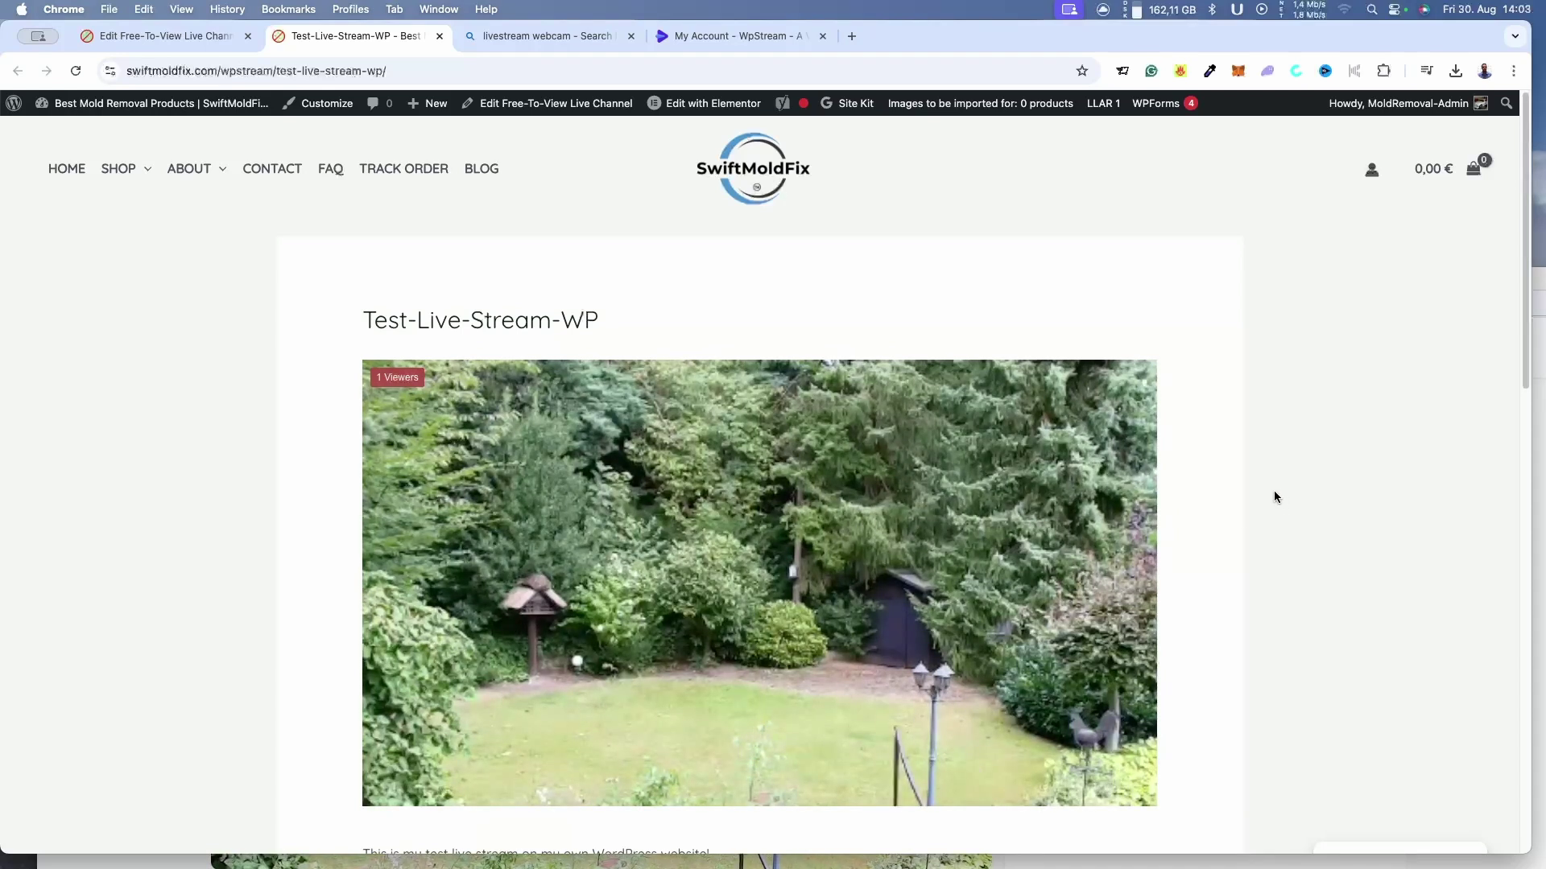
{"action": "scroll", "coordinate": [1274, 497], "scroll_direction": "down", "scroll_amount": 1}
{"action": "scroll", "coordinate": [1273, 498], "scroll_direction": "down", "scroll_amount": 3}
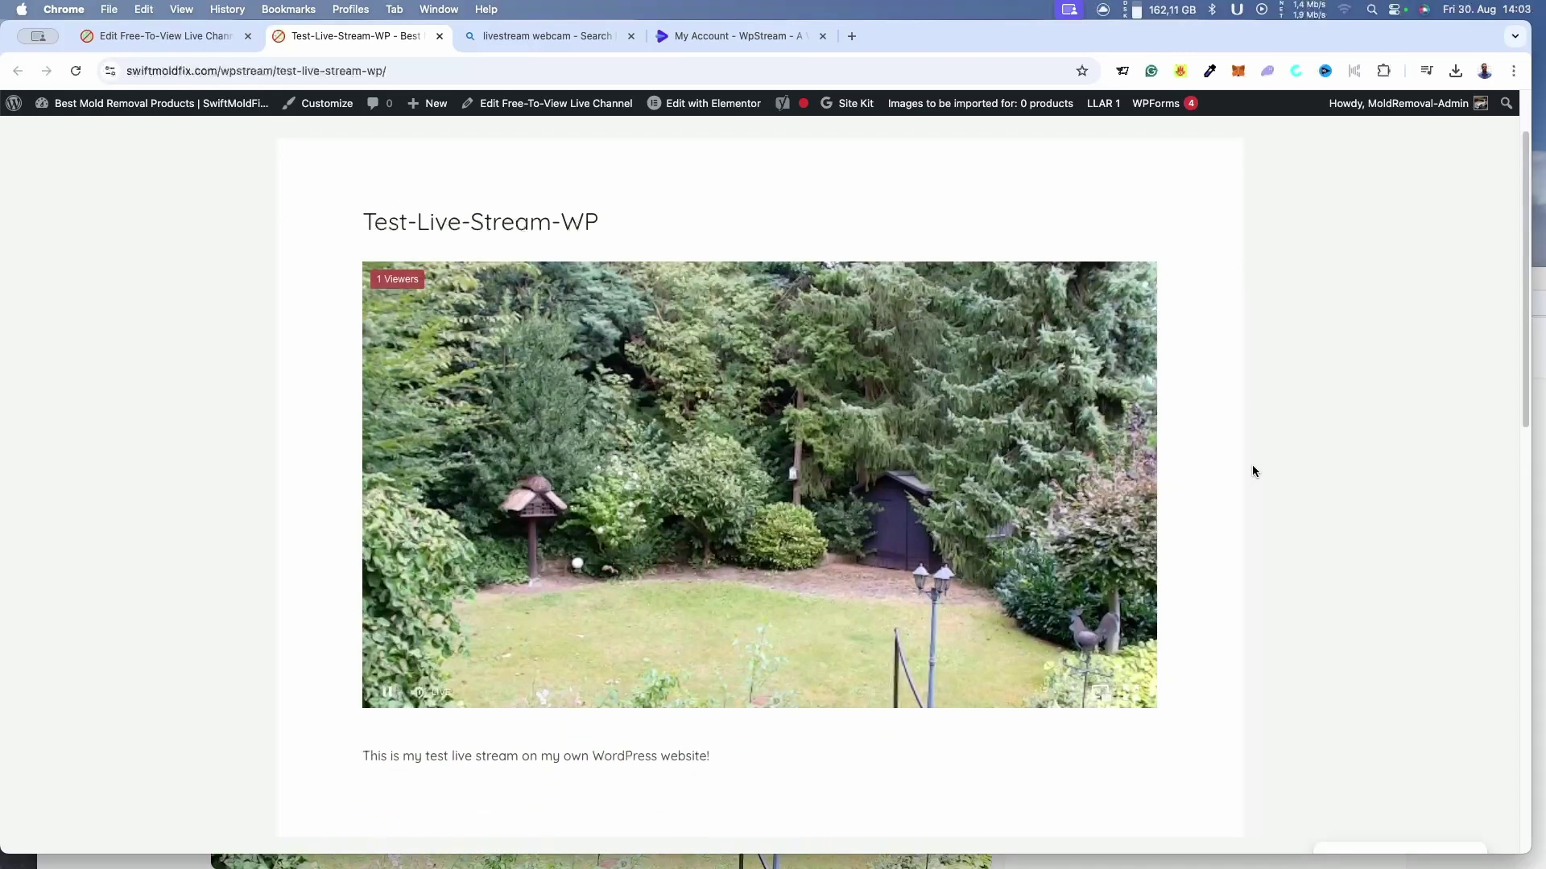
{"action": "scroll", "coordinate": [1255, 475], "scroll_direction": "down", "scroll_amount": 8}
{"action": "scroll", "coordinate": [1254, 475], "scroll_direction": "up", "scroll_amount": 8}
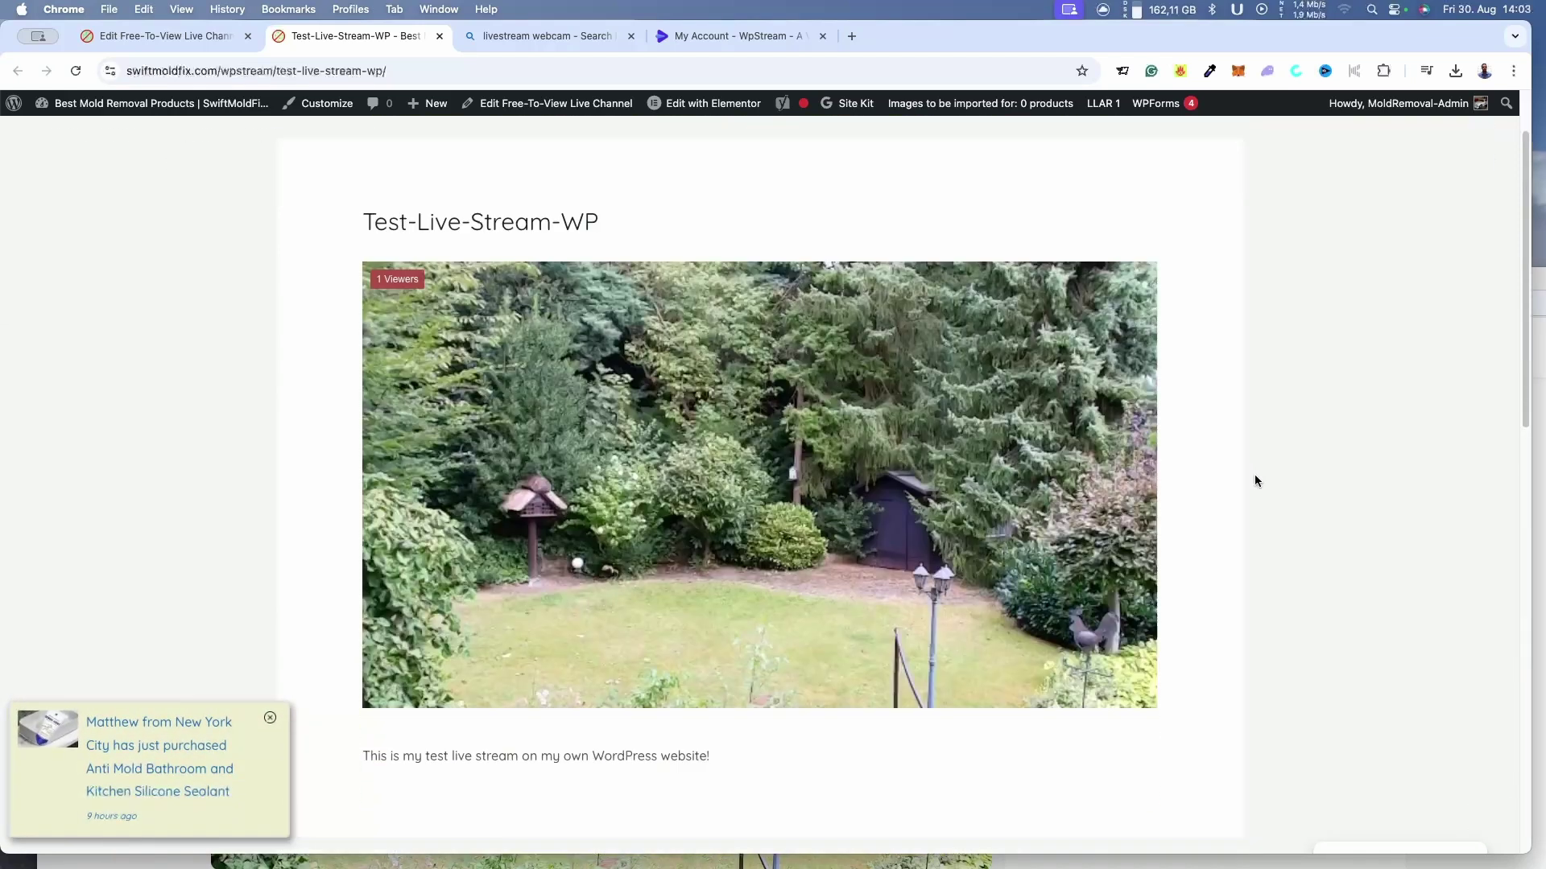
{"action": "scroll", "coordinate": [1254, 481], "scroll_direction": "down", "scroll_amount": 1}
{"action": "left_click_drag", "start_coordinate": [1524, 272], "coordinate": [1523, 255]}
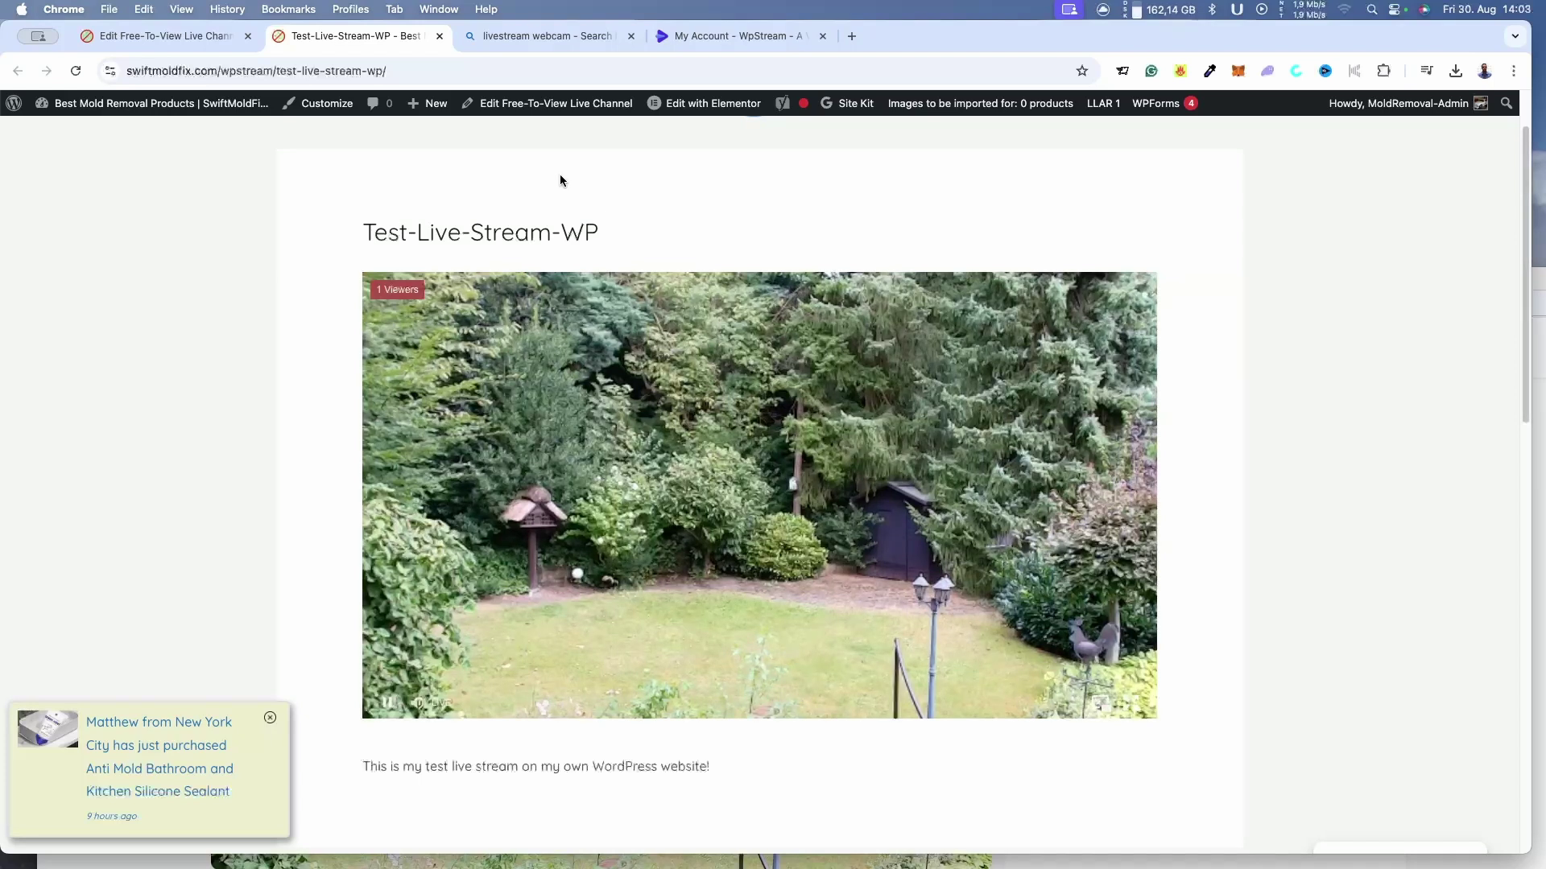
{"action": "left_click", "coordinate": [685, 44]}
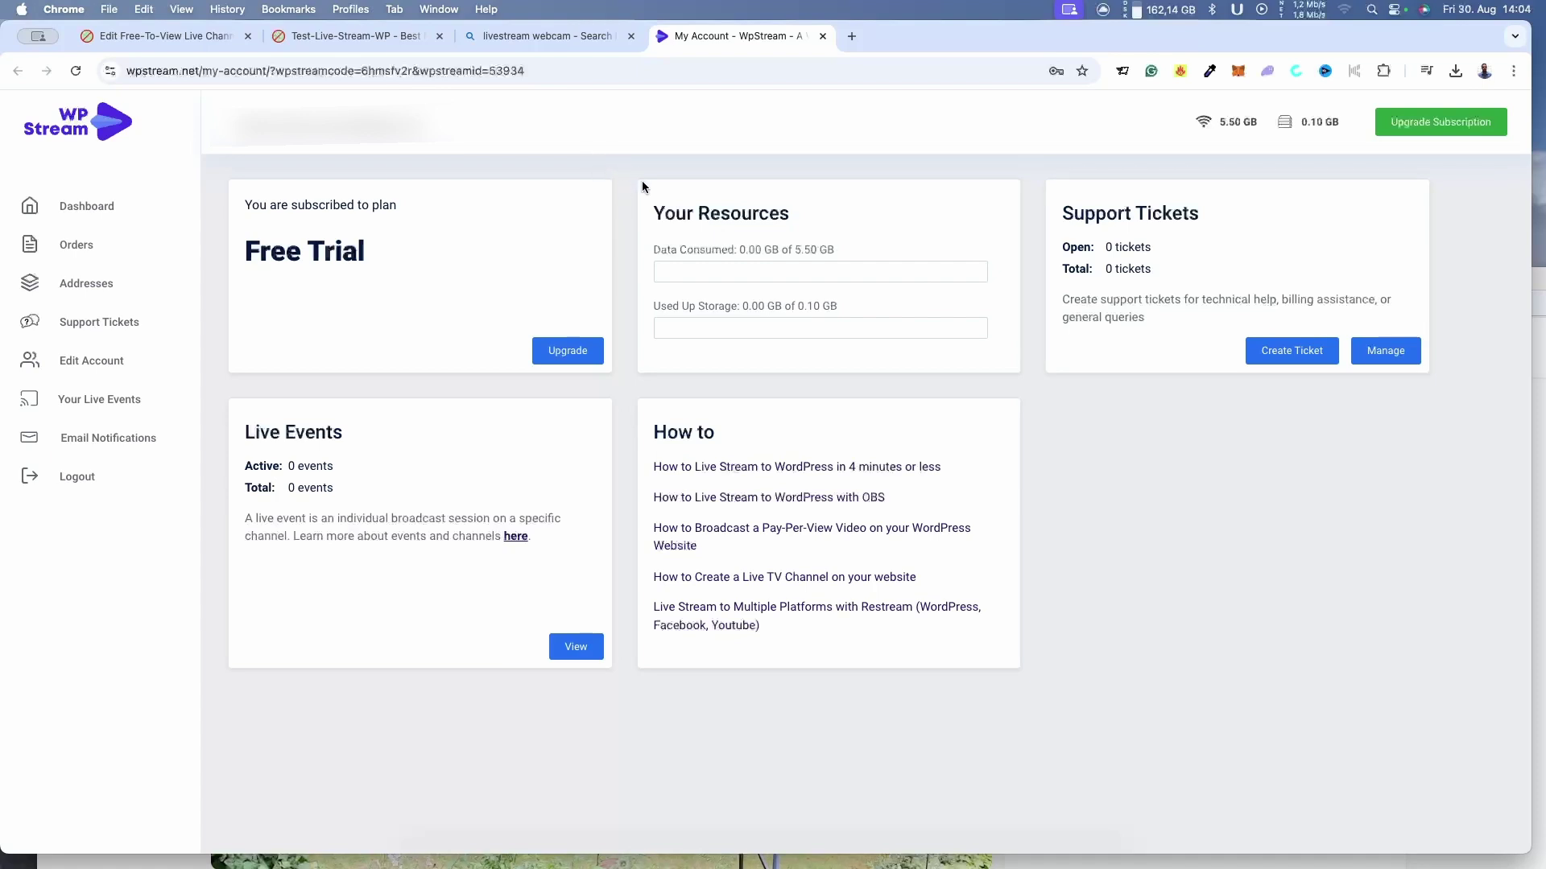
Return to the Test-Live-Stream-WP page playing the live garden webcam to 1 viewer
{"action": "left_click", "coordinate": [549, 44]}
{"action": "left_click", "coordinate": [353, 39]}
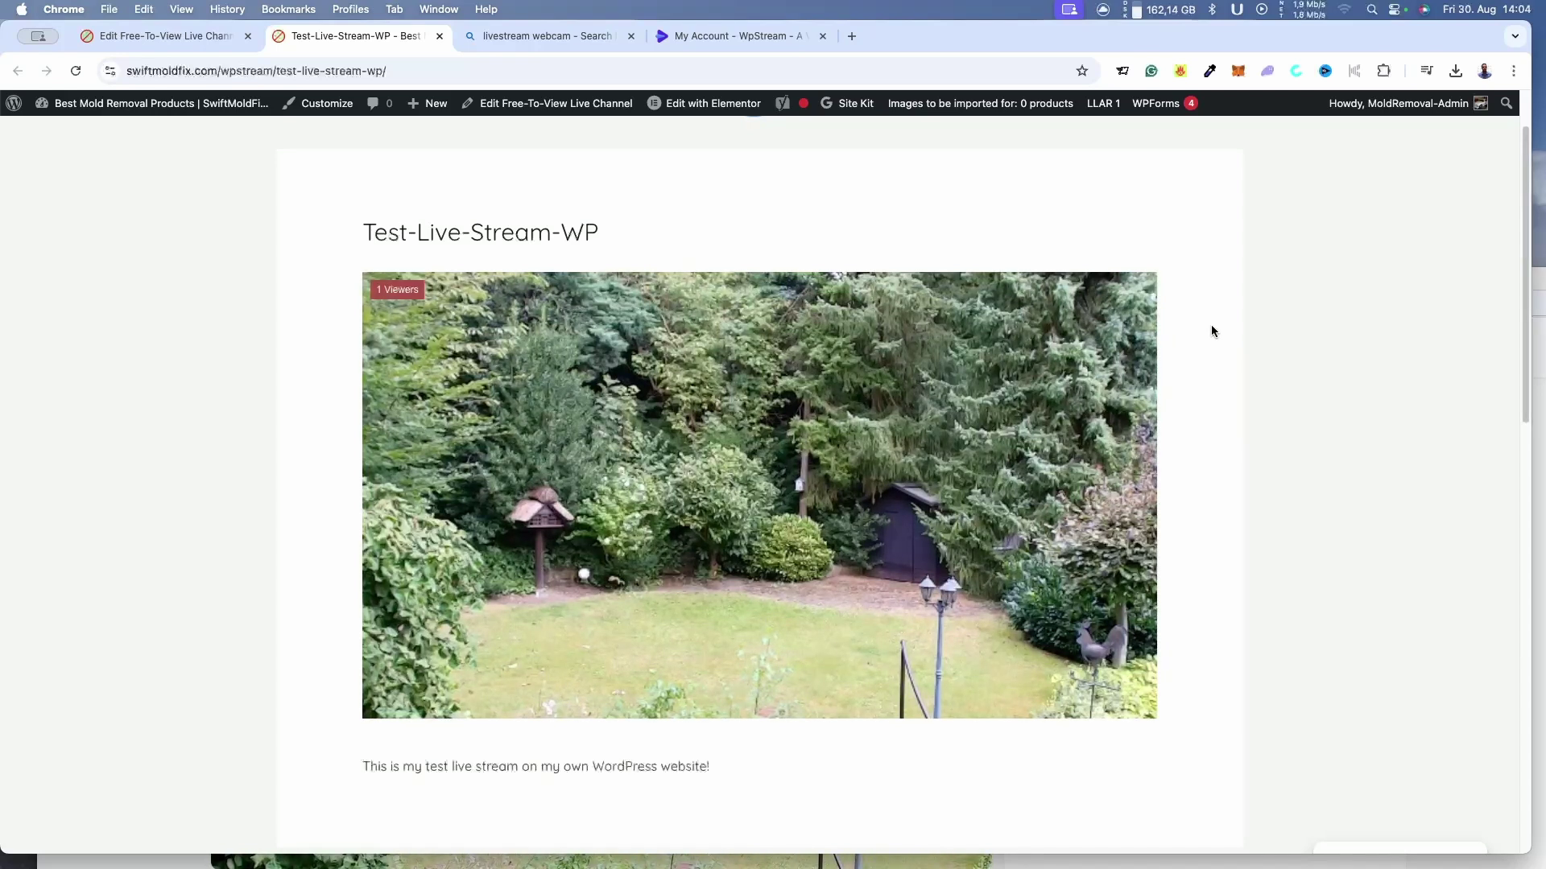
{"action": "left_click", "coordinate": [201, 37]}
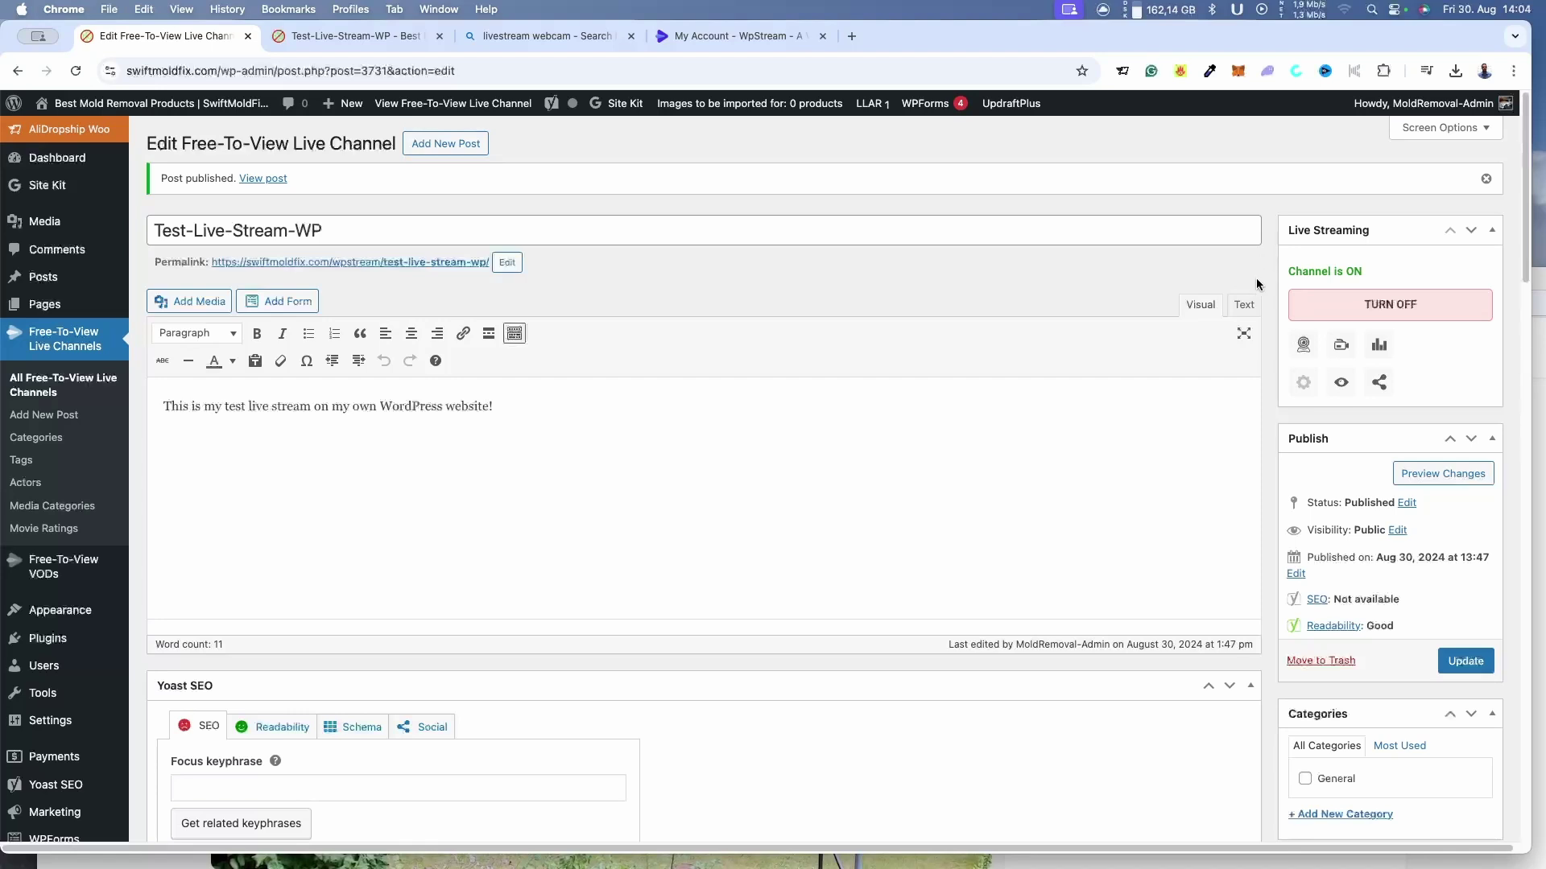
{"action": "left_click", "coordinate": [385, 40]}
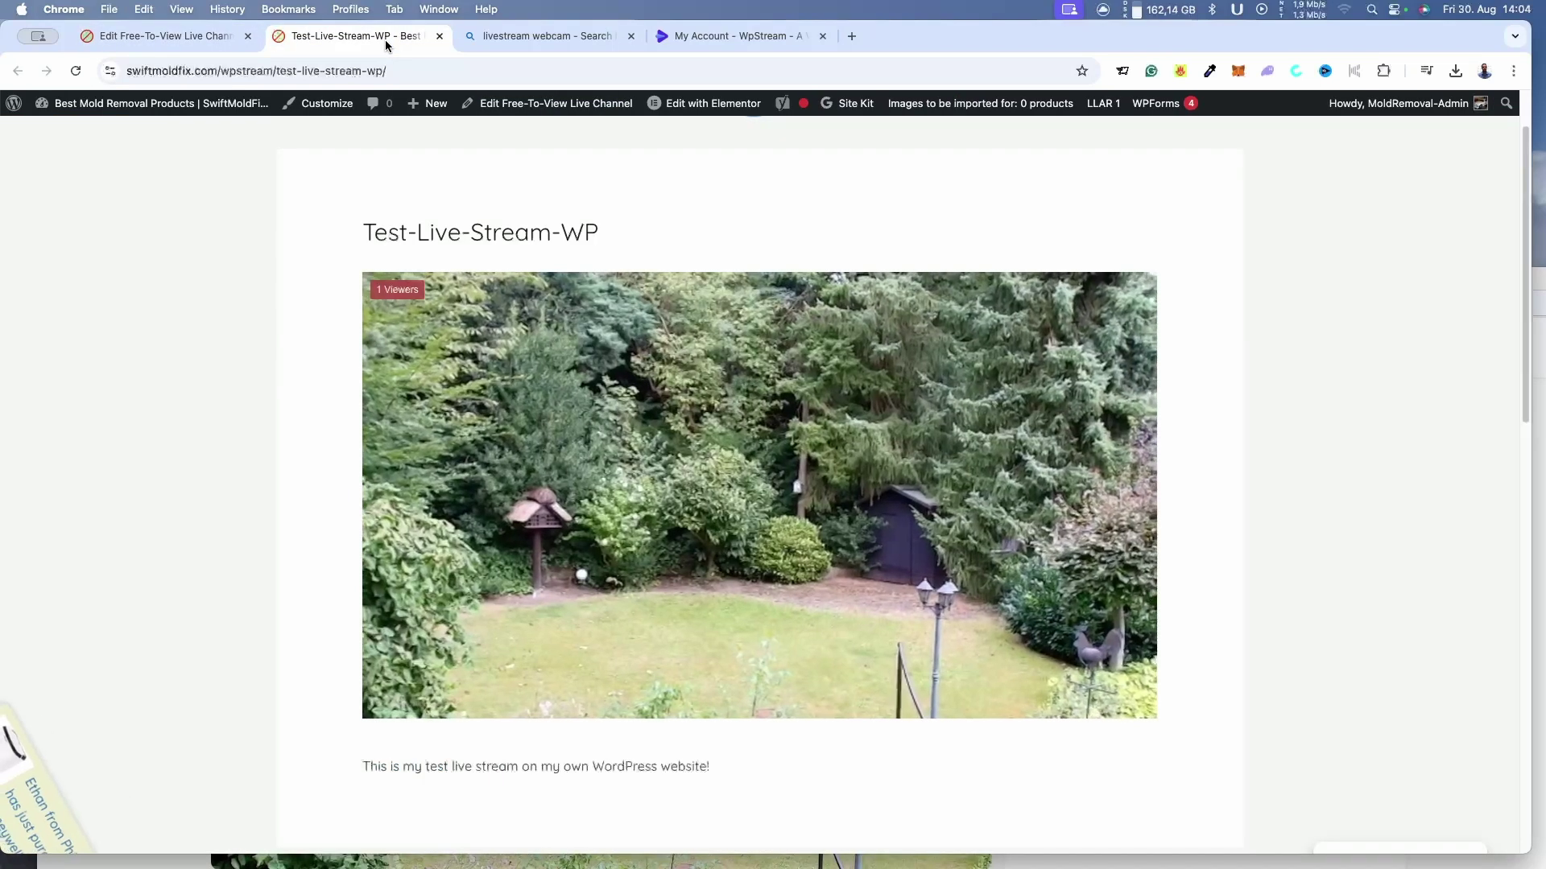